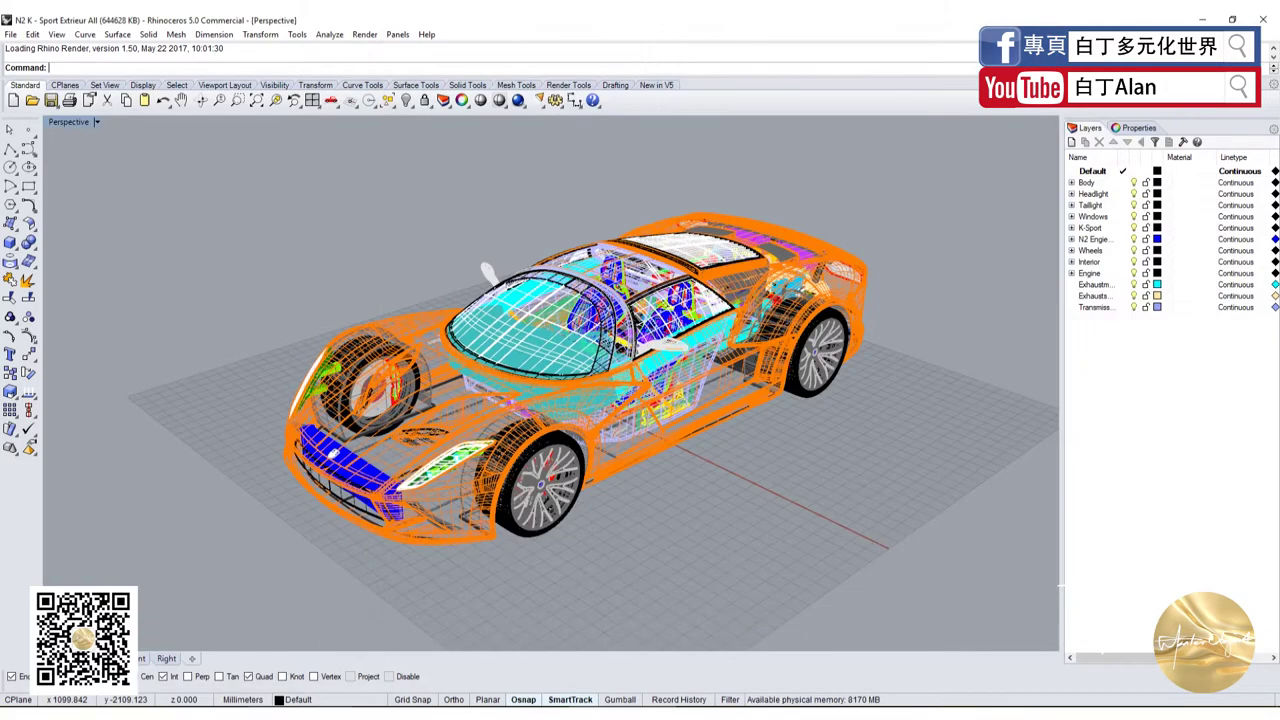
Switch the Perspective viewport from ghosted to Shaded display to show the whole car.
{"action": "left_click", "coordinate": [305, 663]}
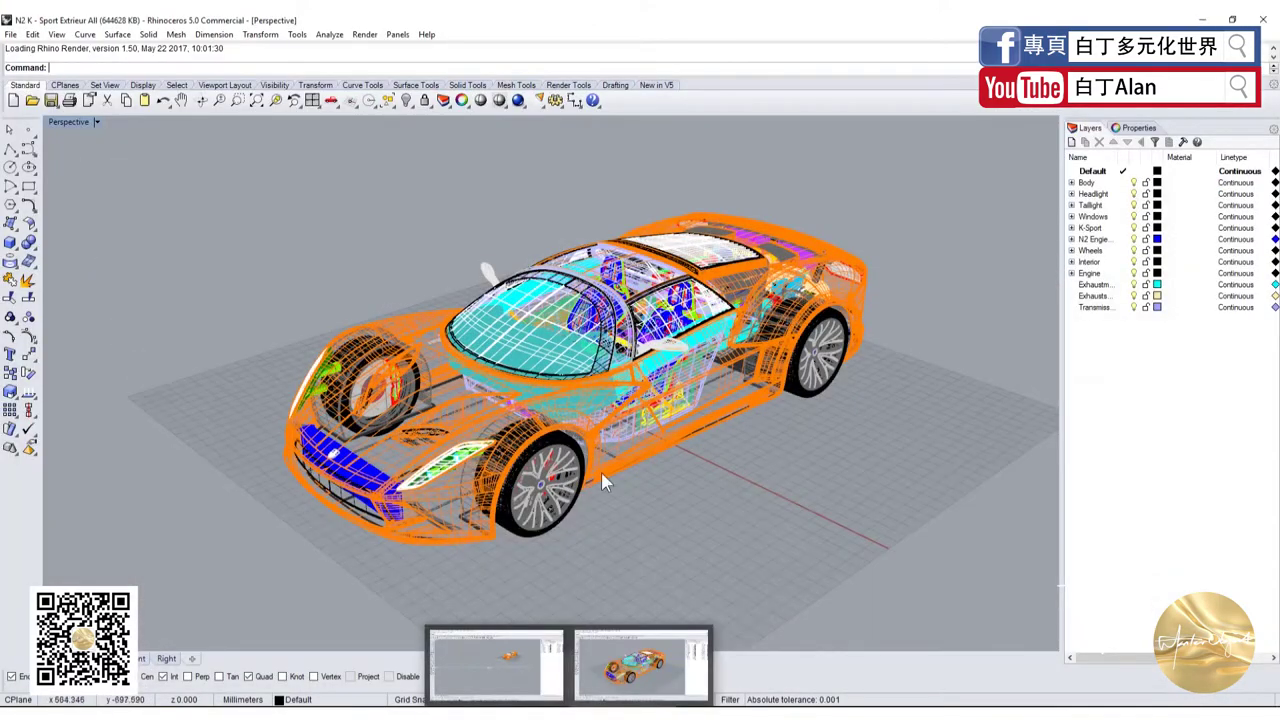
{"action": "left_click", "coordinate": [73, 122]}
{"action": "left_click", "coordinate": [100, 160]}
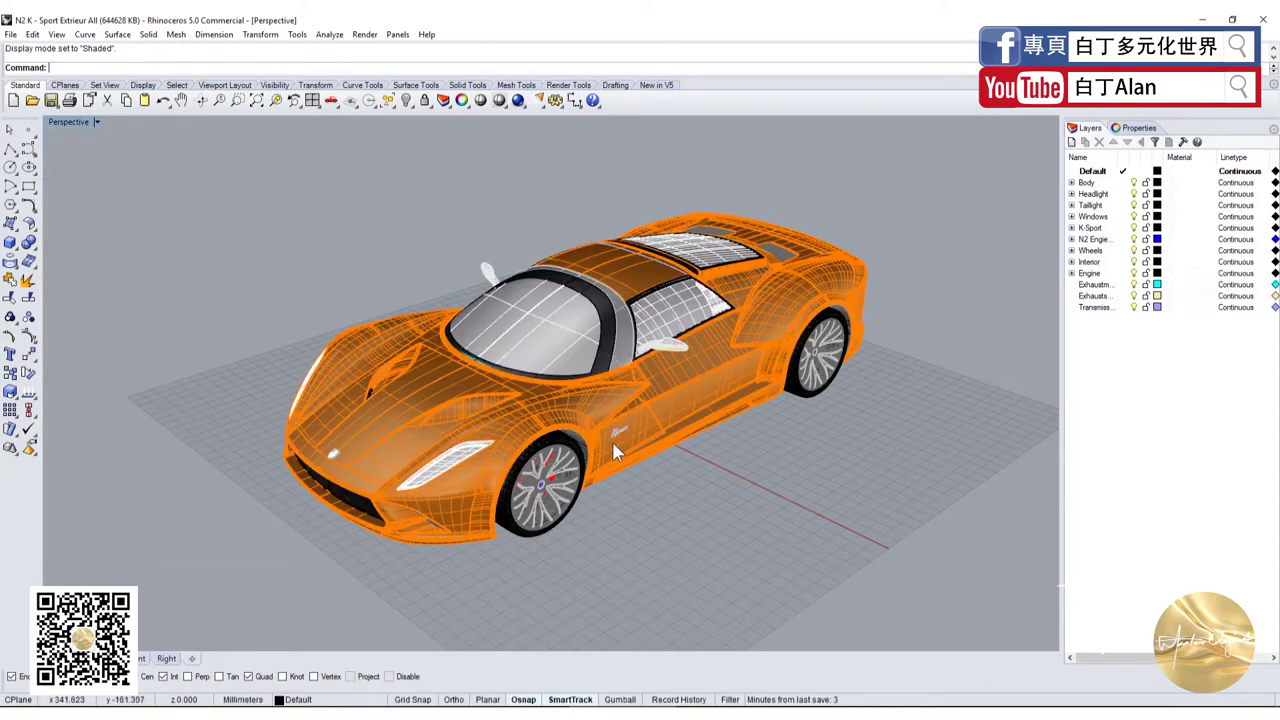
In the exterior-only model, maximize the Perspective view and orbit the car to a low side view.
{"action": "left_click", "coordinate": [490, 662]}
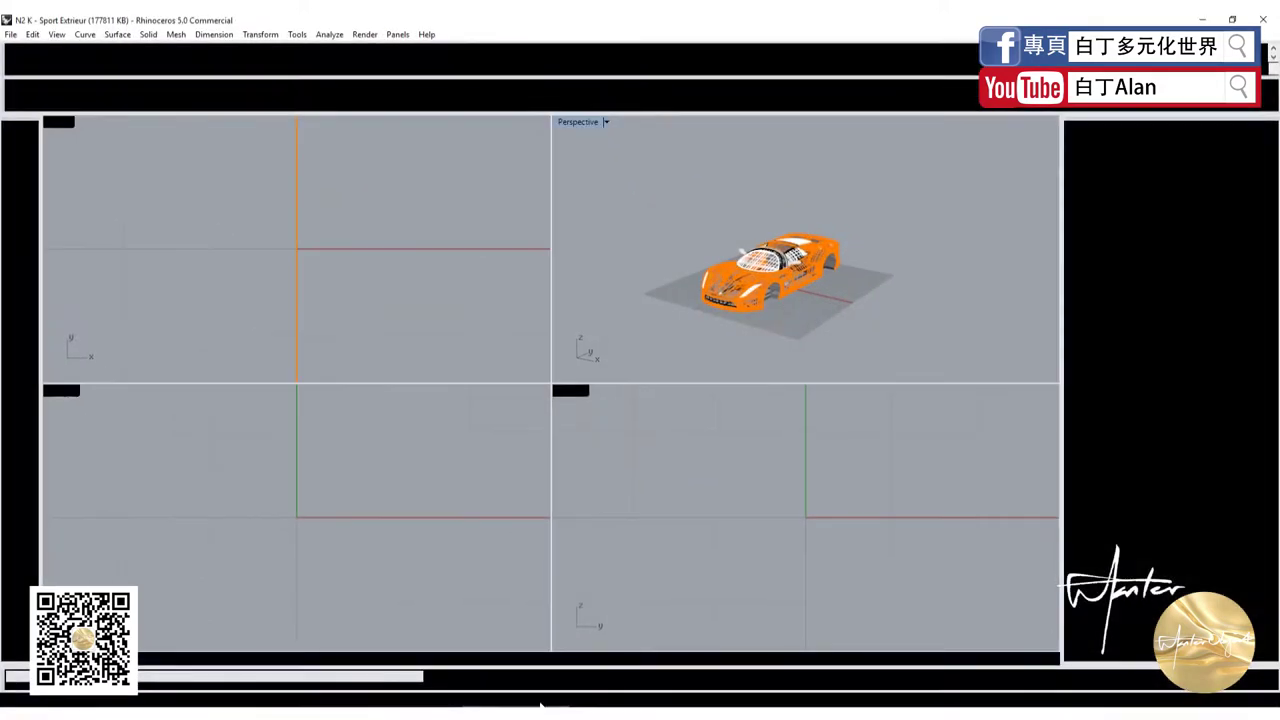
{"action": "scroll", "coordinate": [770, 304], "scroll_direction": "up", "scroll_amount": 3}
{"action": "right_click_drag", "start_coordinate": [770, 304], "coordinate": [705, 237]}
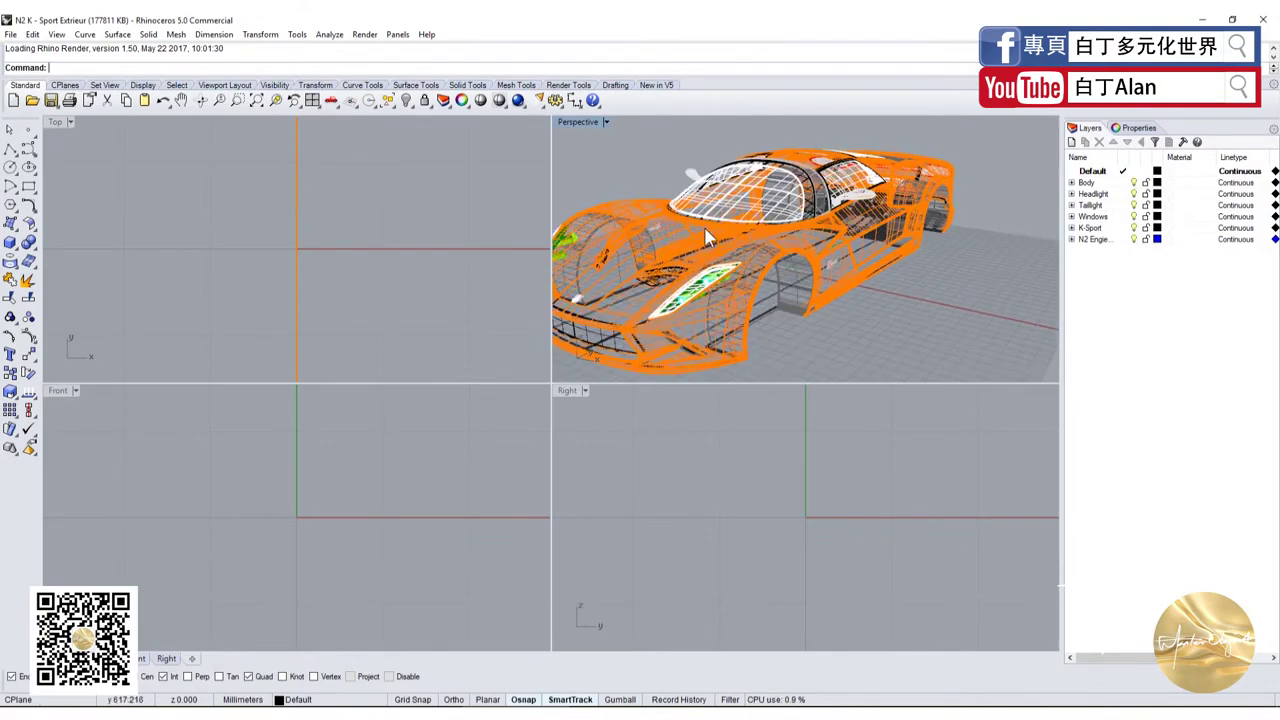
{"action": "double_click", "coordinate": [575, 121]}
{"action": "right_click_drag", "start_coordinate": [572, 300], "coordinate": [450, 310]}
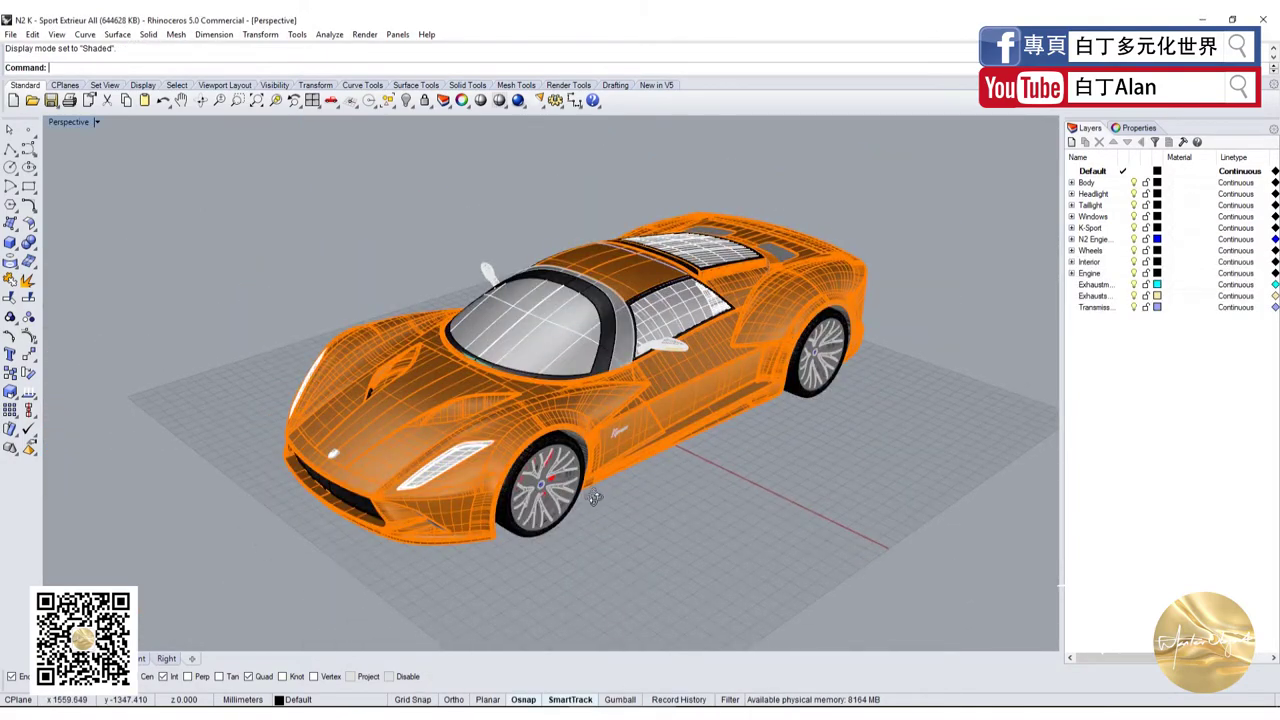
{"action": "right_click_drag", "start_coordinate": [594, 498], "coordinate": [622, 541]}
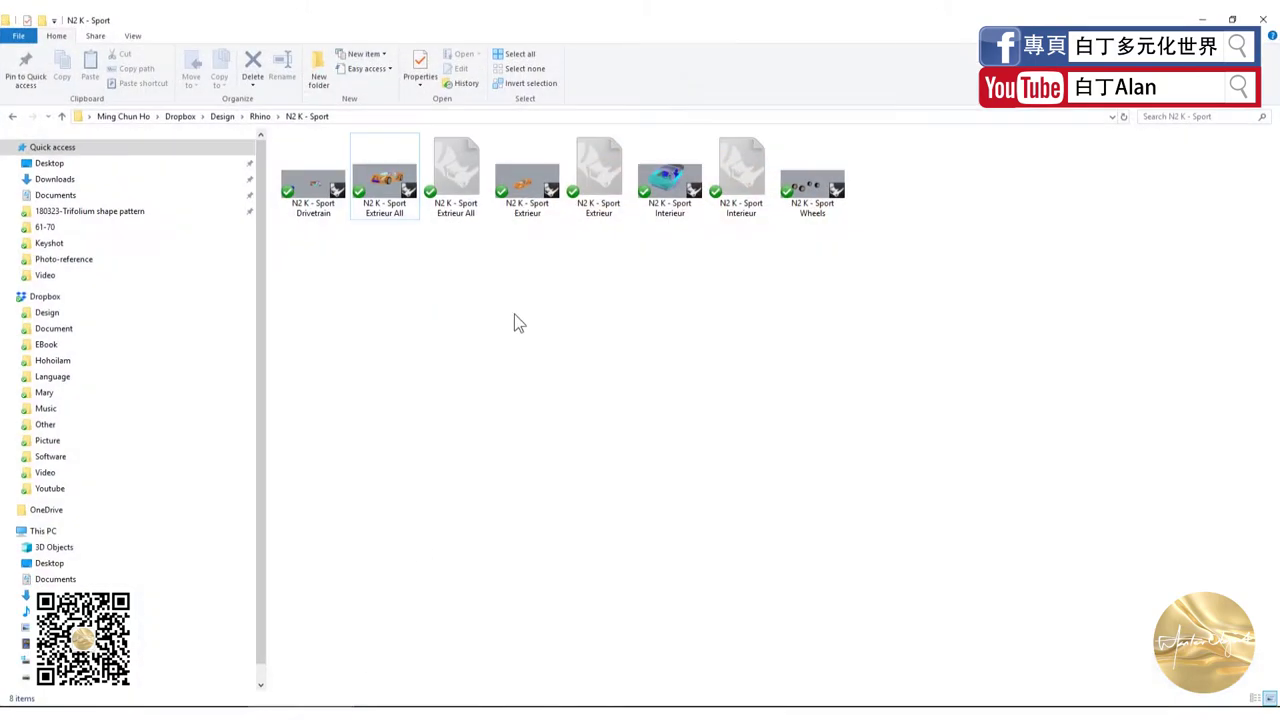
Select the Sport Interieur file and enlarge the folder's icons.
{"action": "left_click", "coordinate": [664, 203]}
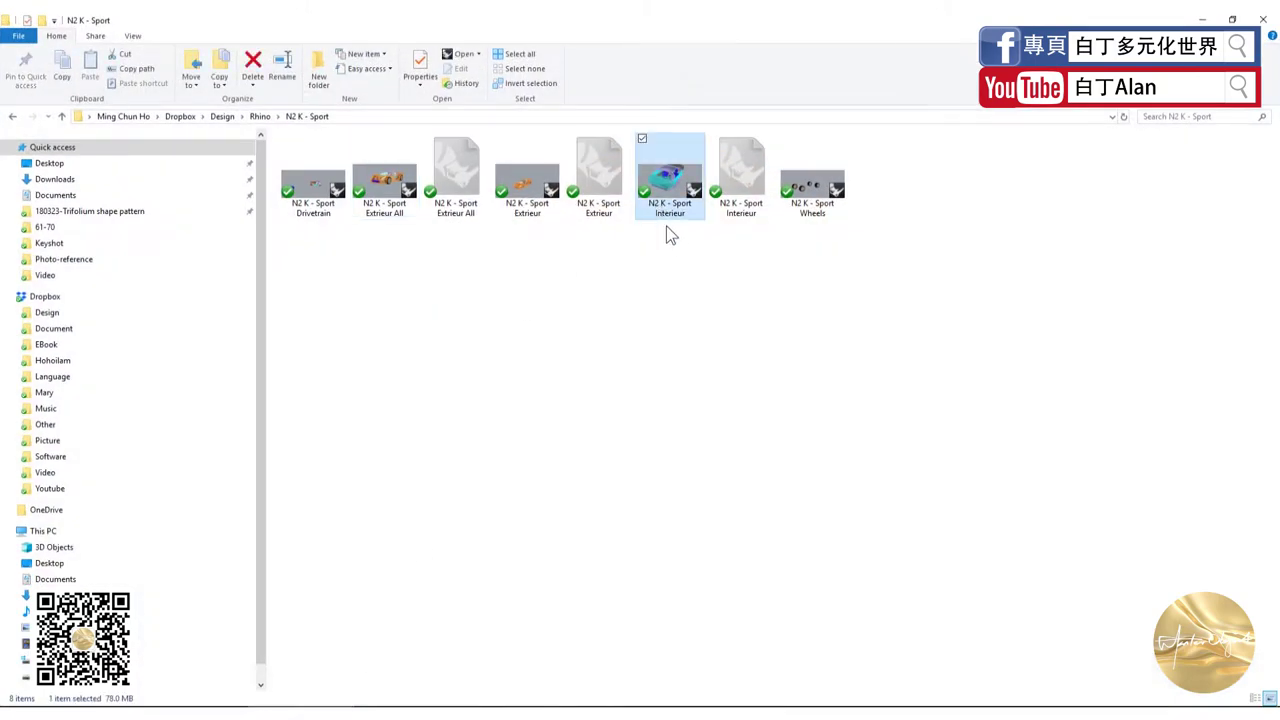
{"action": "scroll", "coordinate": [685, 252], "scroll_direction": "up", "scroll_amount": 2, "text": "ctrl"}
{"action": "scroll", "coordinate": [695, 265], "scroll_direction": "up", "scroll_amount": 2, "text": "ctrl"}
{"action": "scroll", "coordinate": [700, 271], "scroll_direction": "up", "scroll_amount": 2, "text": "ctrl"}
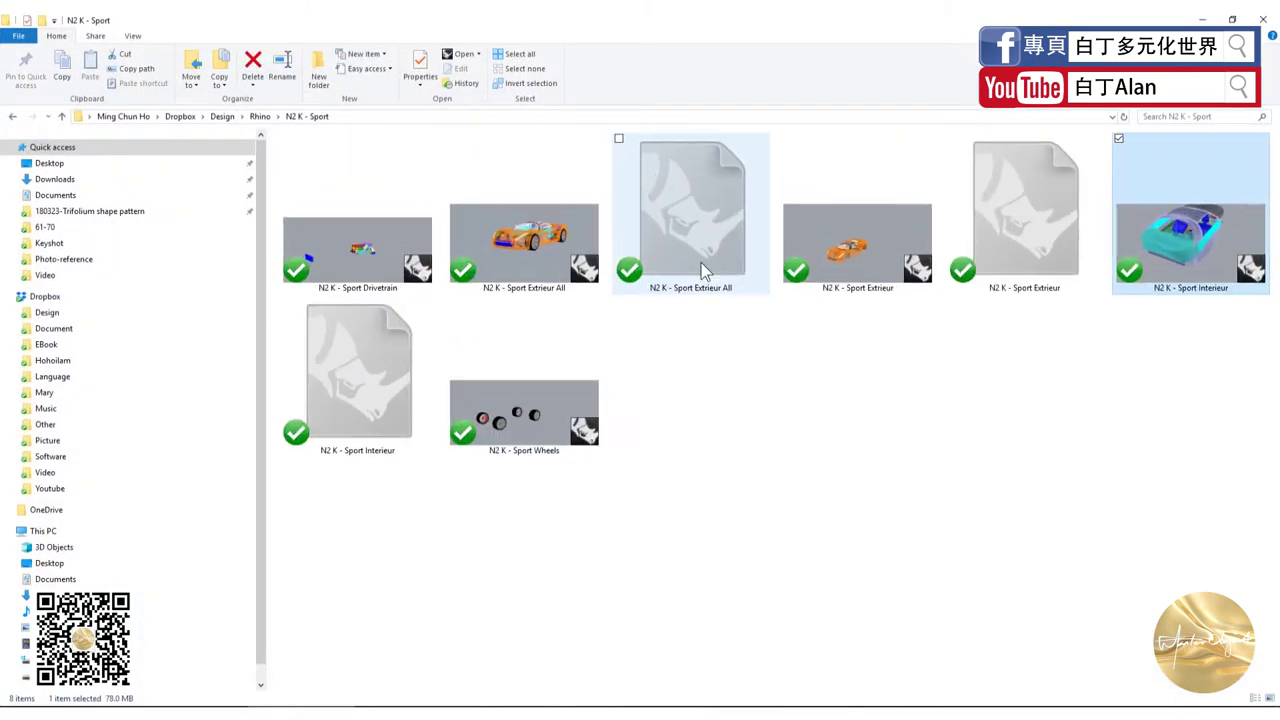
{"action": "scroll", "coordinate": [703, 275], "scroll_direction": "up", "scroll_amount": 2, "text": "ctrl"}
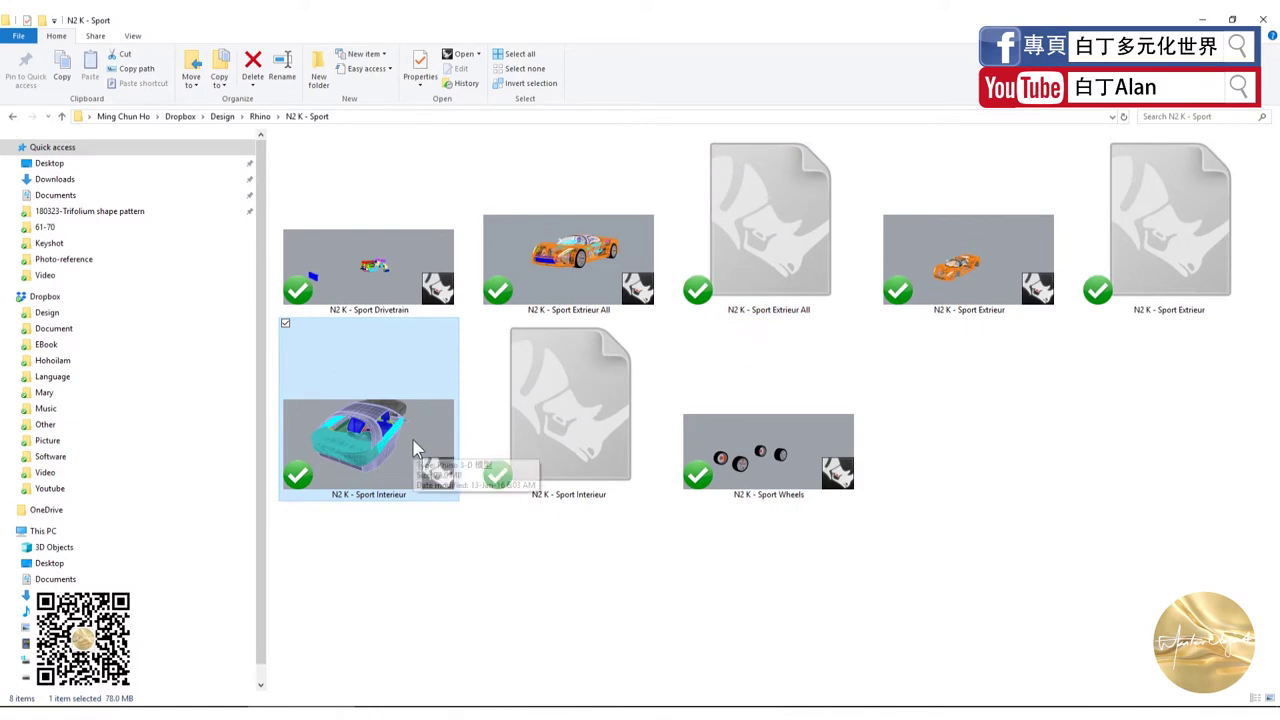
Click through the Wheels, Extrieur, Interieur and Drivetrain files, shrink the icons, and select Sport Extrieur All.
{"action": "left_click", "coordinate": [797, 448]}
{"action": "left_click", "coordinate": [950, 287]}
{"action": "left_click", "coordinate": [570, 420]}
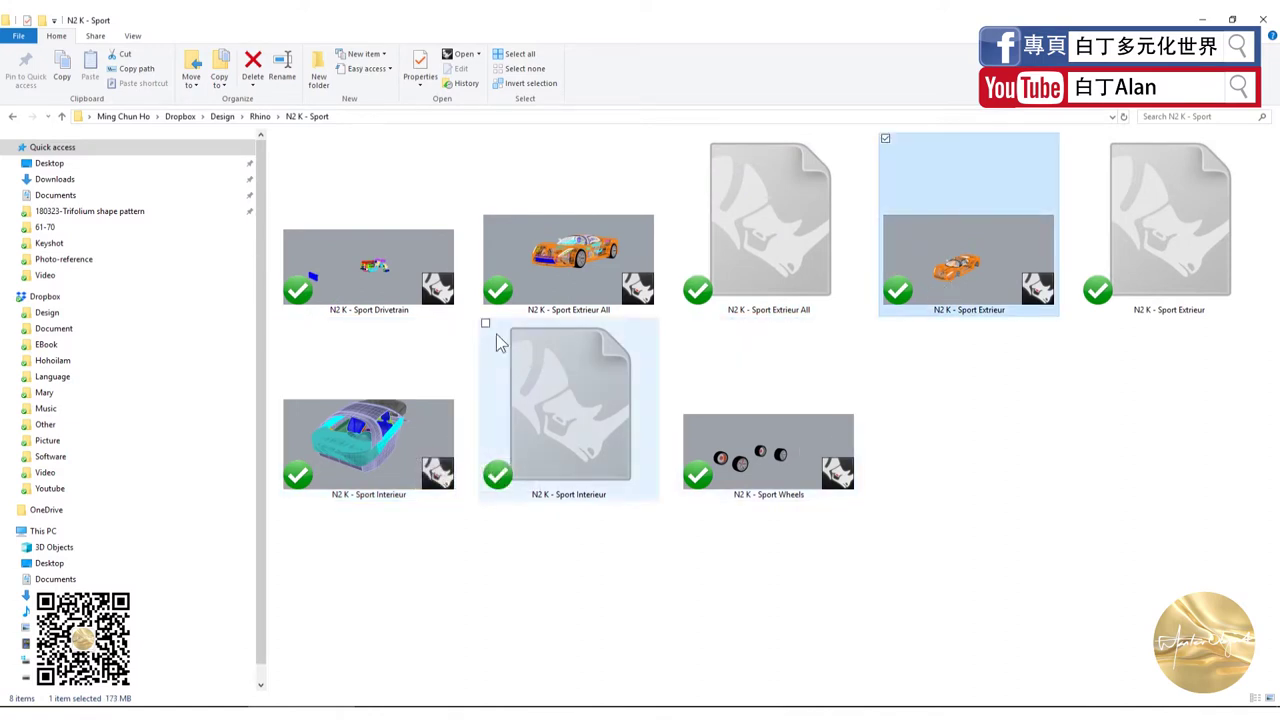
{"action": "left_click", "coordinate": [401, 285]}
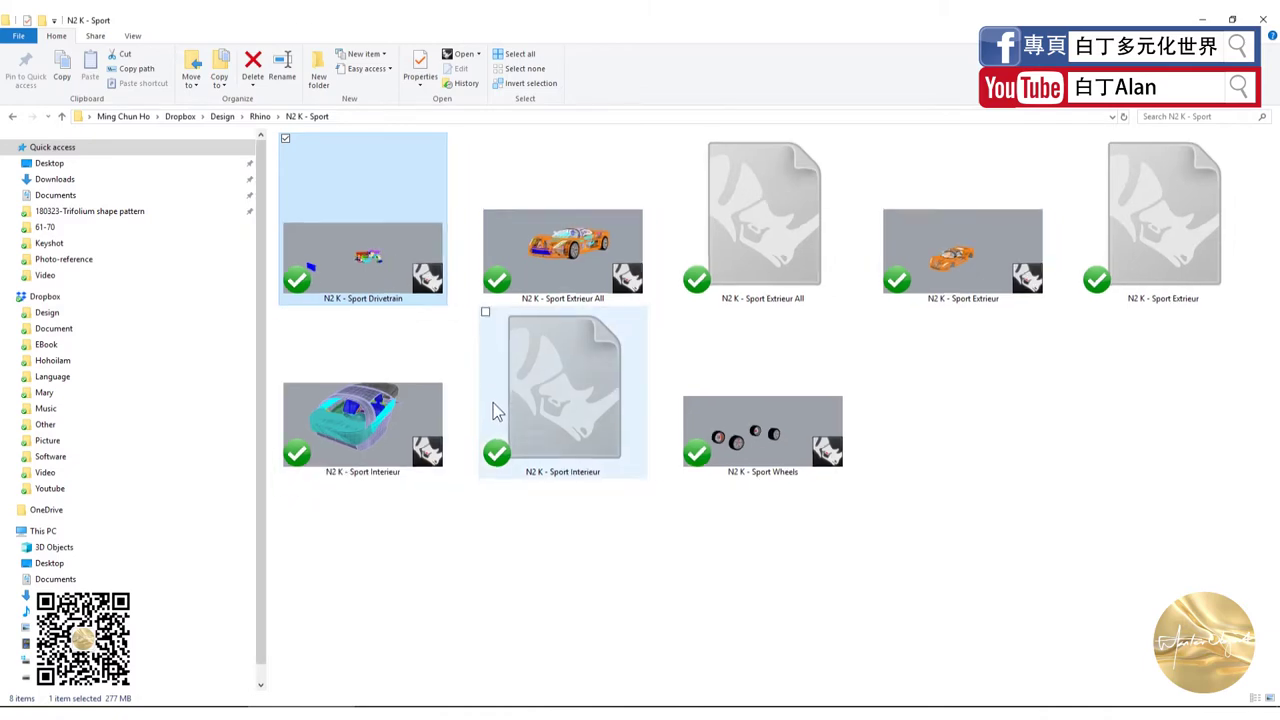
{"action": "scroll", "coordinate": [493, 403], "scroll_direction": "down", "scroll_amount": 2, "text": "ctrl"}
{"action": "scroll", "coordinate": [493, 403], "scroll_direction": "down", "scroll_amount": 1, "text": "ctrl"}
{"action": "key", "text": "Right"}
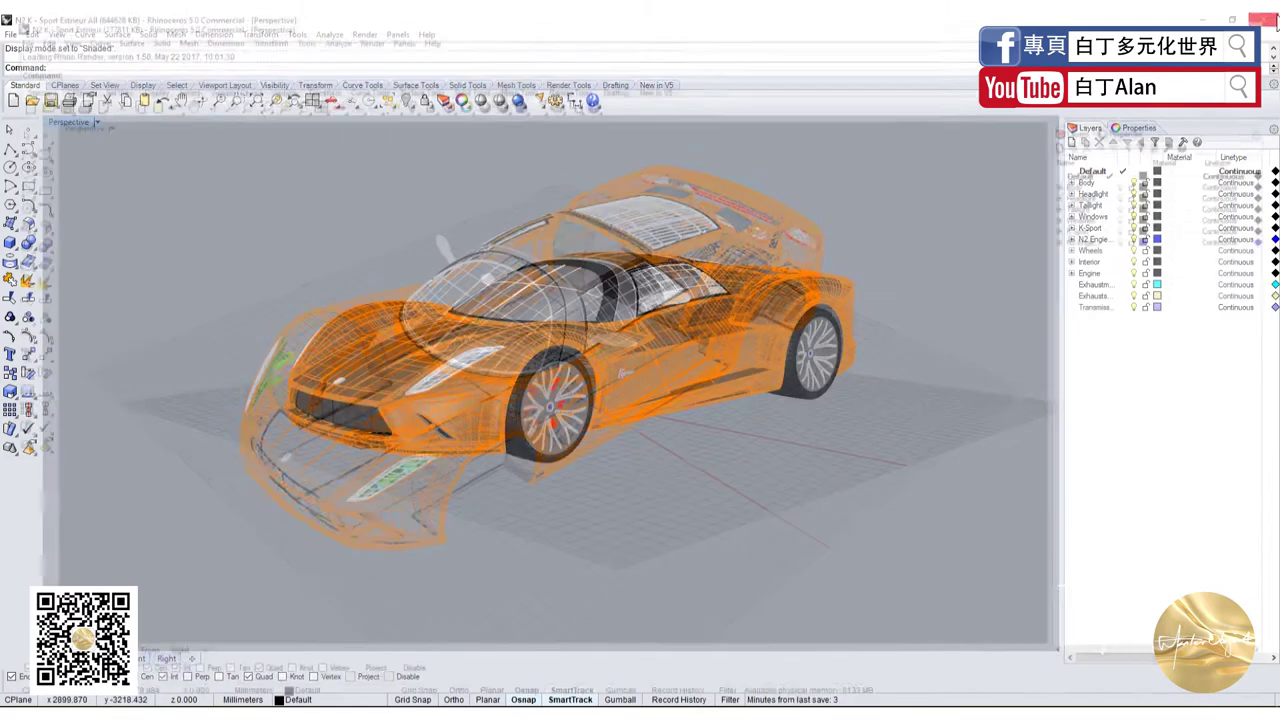
Hide the windshield and front body panel to expose the car's interior.
{"action": "left_click", "coordinate": [570, 295]}
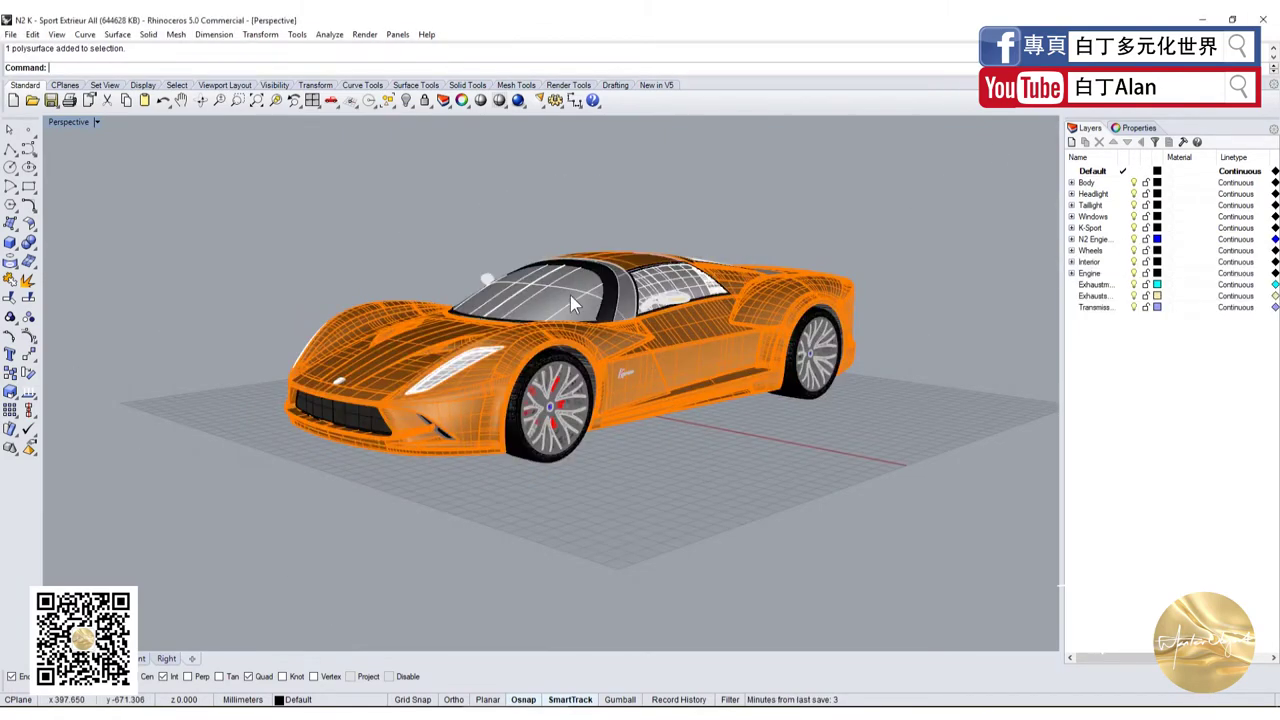
{"action": "left_click", "coordinate": [549, 286]}
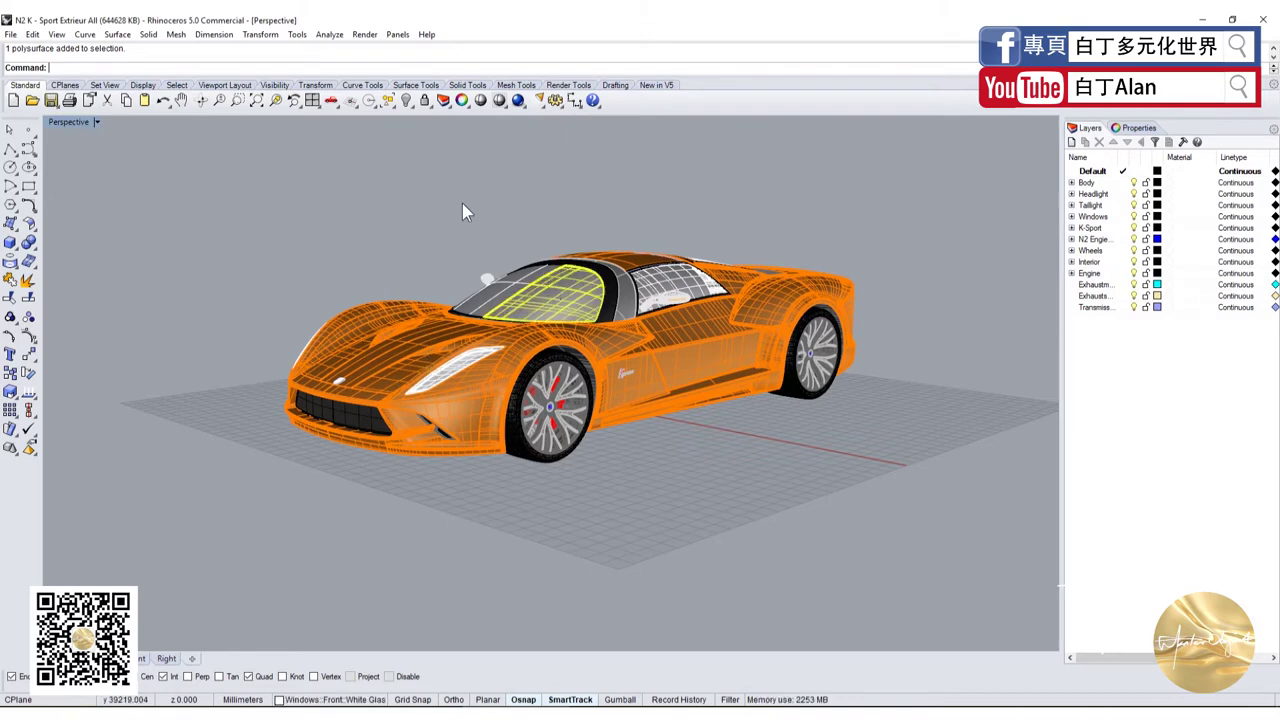
{"action": "left_click", "coordinate": [407, 100]}
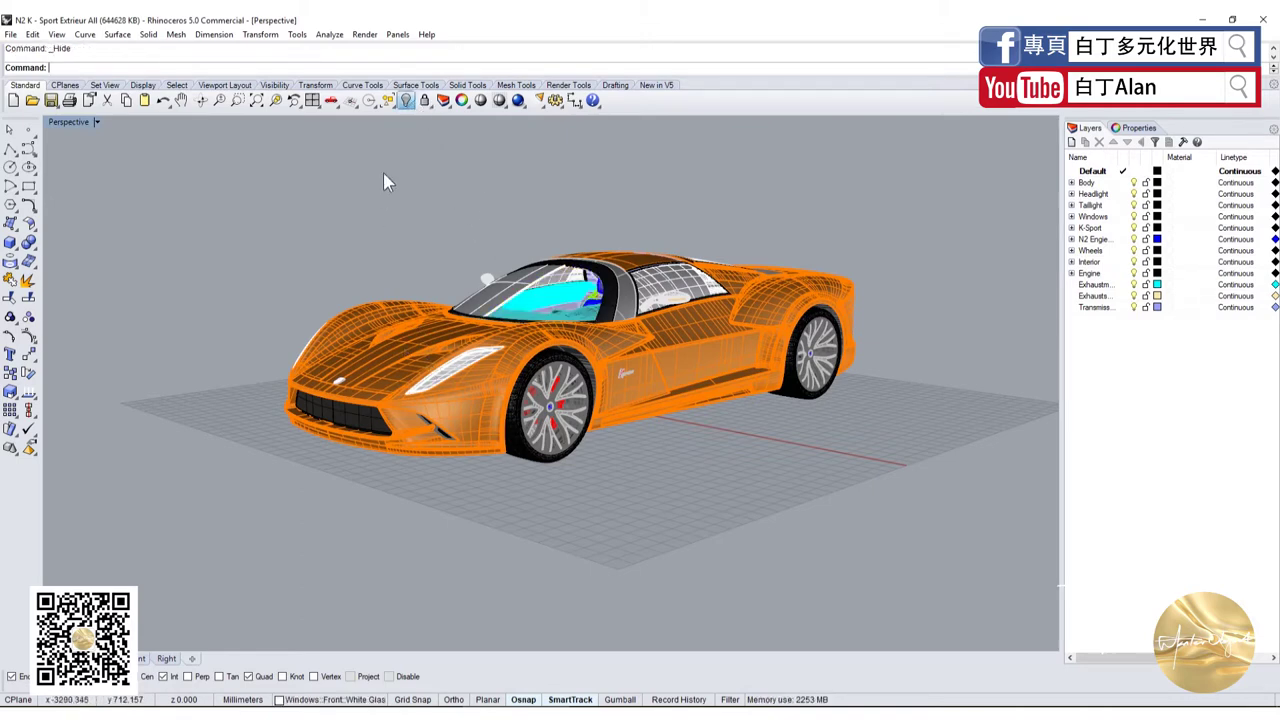
{"action": "left_click", "coordinate": [407, 101]}
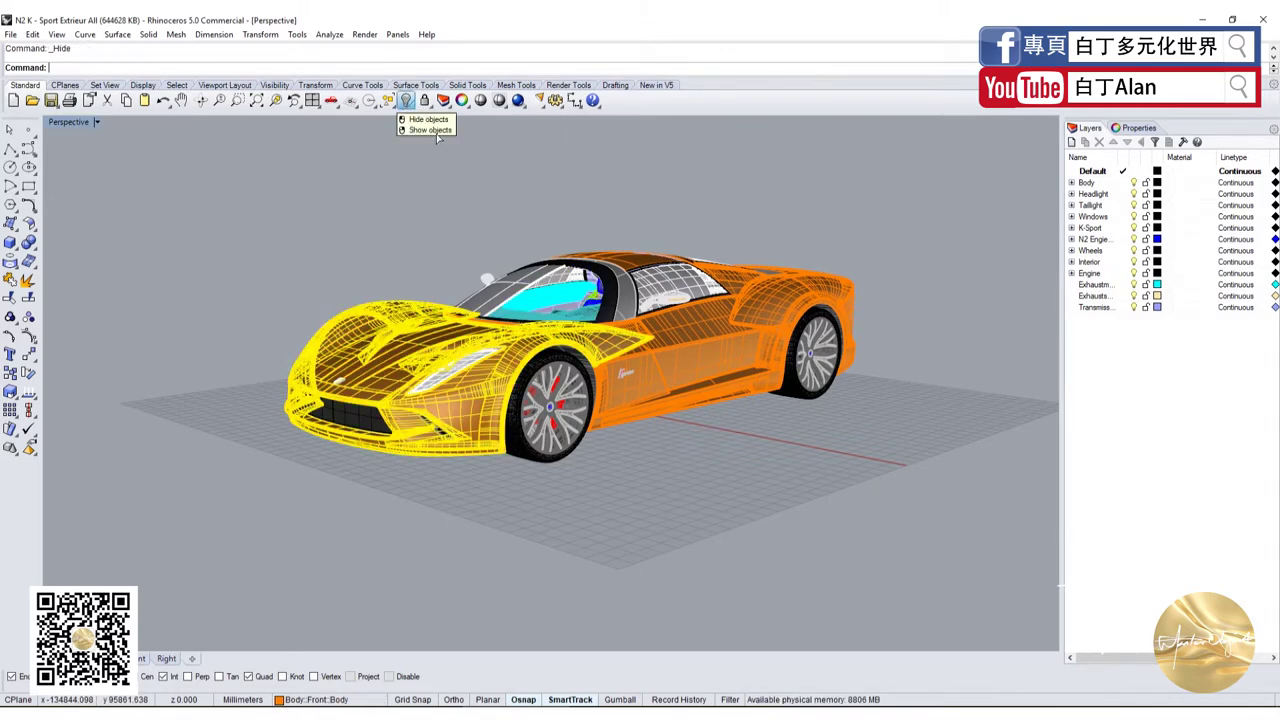
Hide the side door, view from above, restore all panels, and close the model without saving.
{"action": "left_click", "coordinate": [667, 389]}
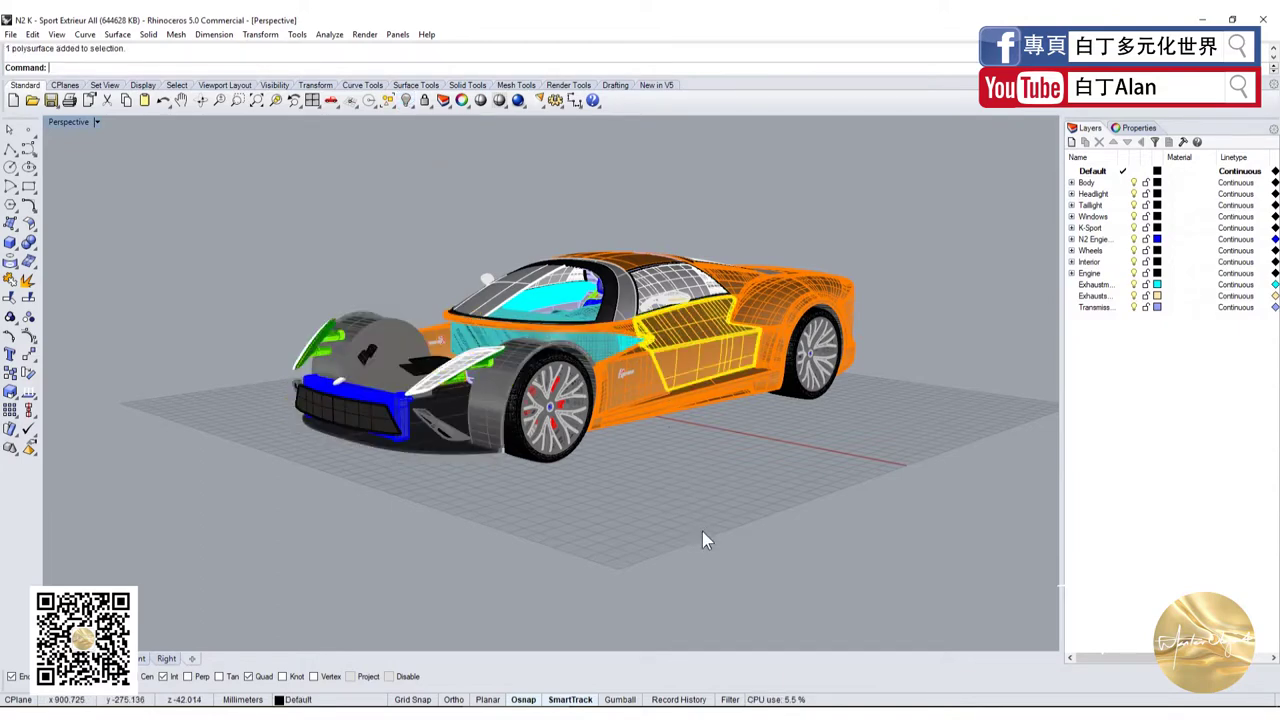
{"action": "right_click_drag", "start_coordinate": [703, 533], "coordinate": [706, 542]}
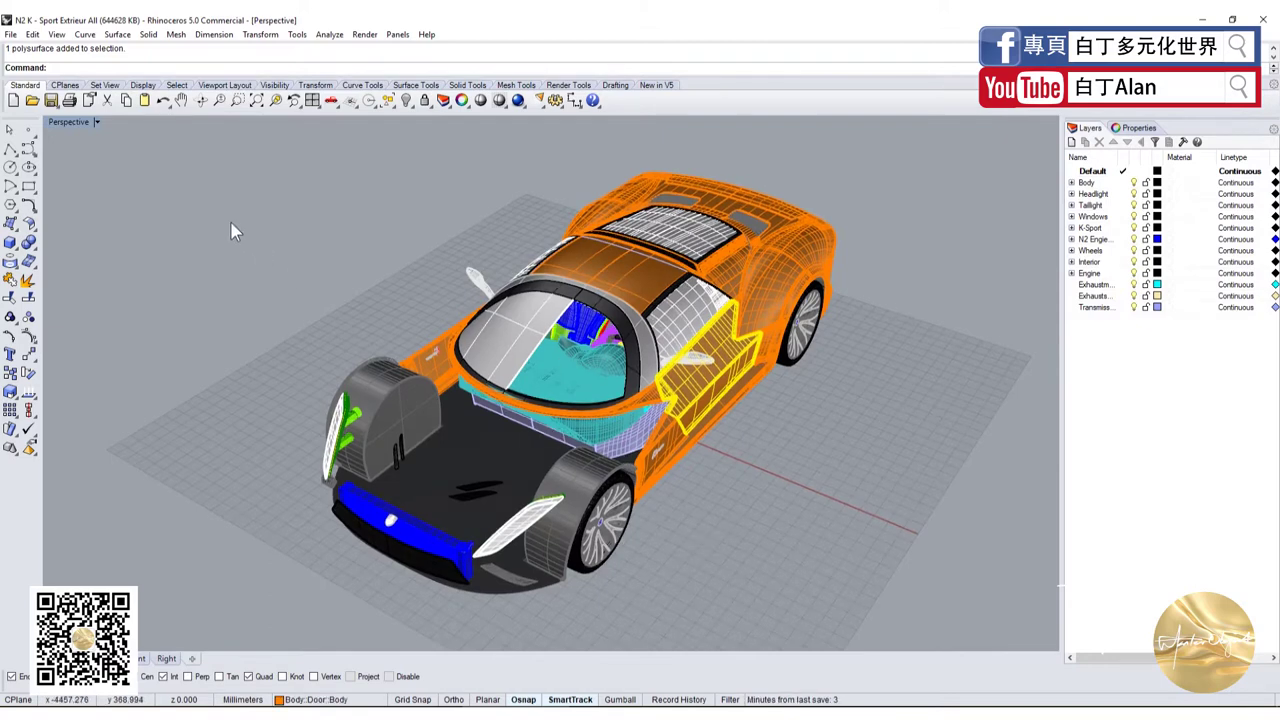
{"action": "left_click", "coordinate": [406, 101]}
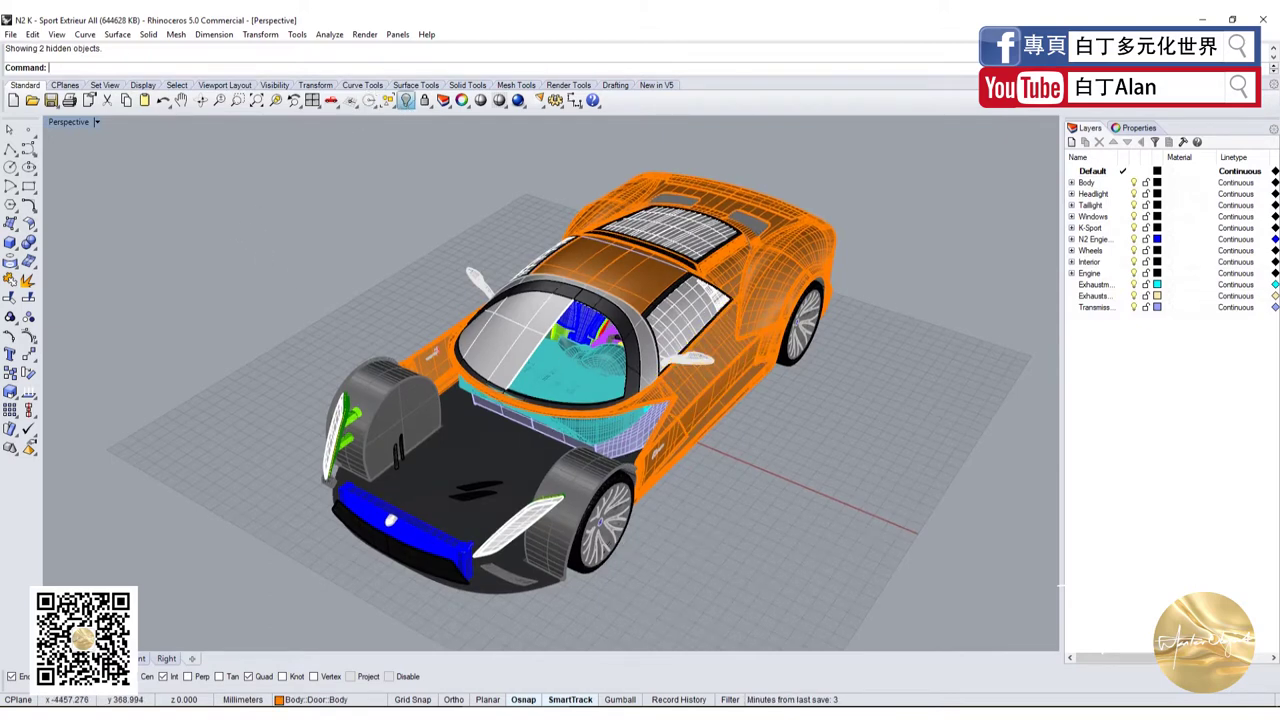
{"action": "left_click", "coordinate": [1262, 19]}
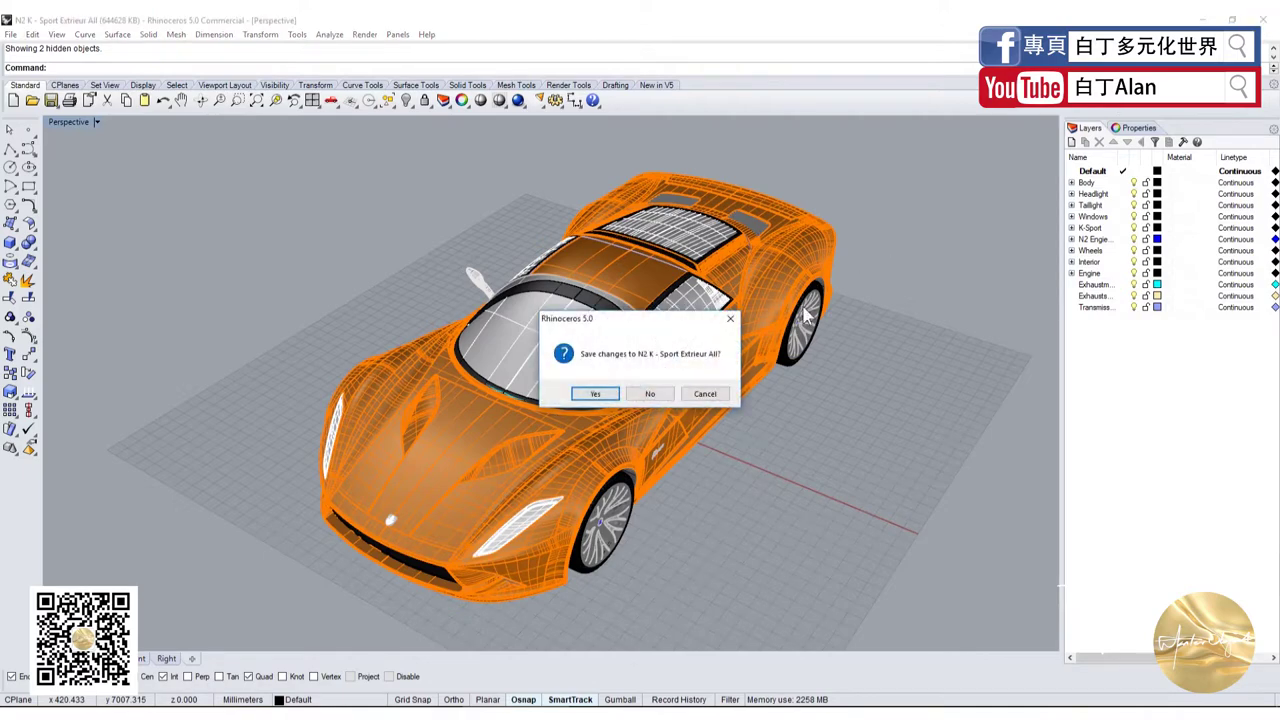
{"action": "left_click", "coordinate": [650, 394]}
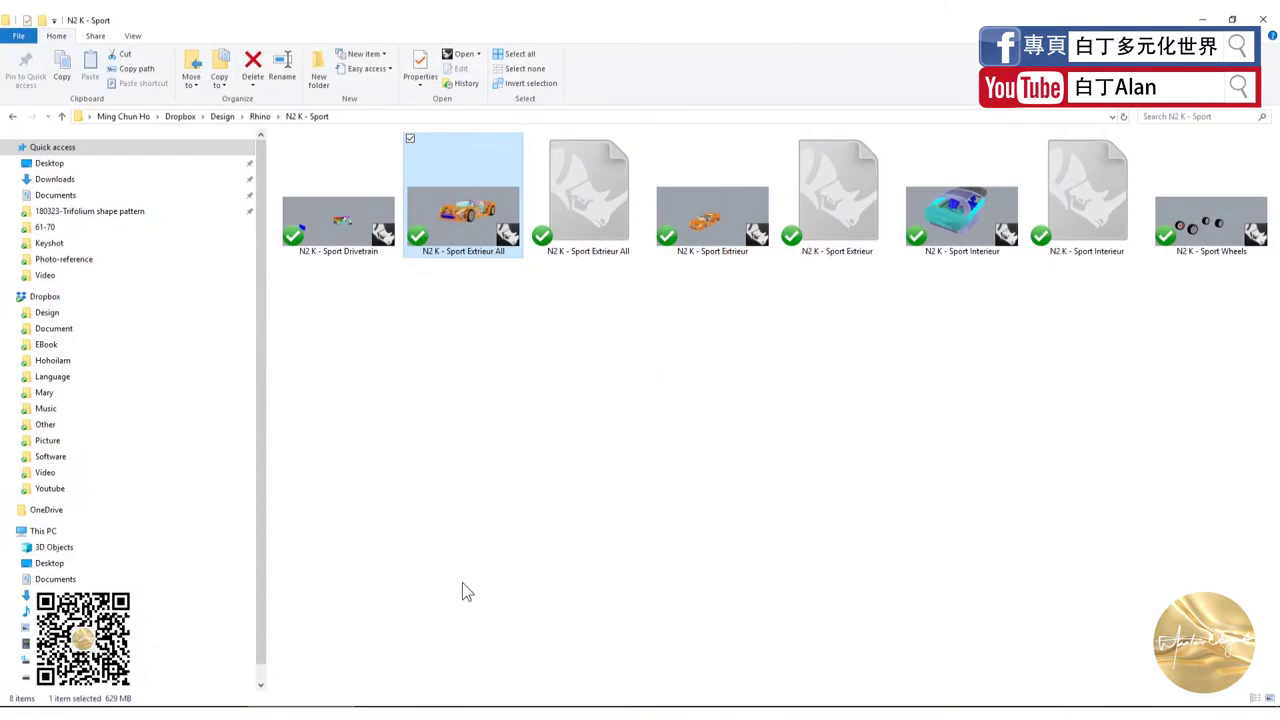
Drag the Sport Extrieur All file into the KeyShot window to import it.
{"action": "left_click", "coordinate": [405, 704]}
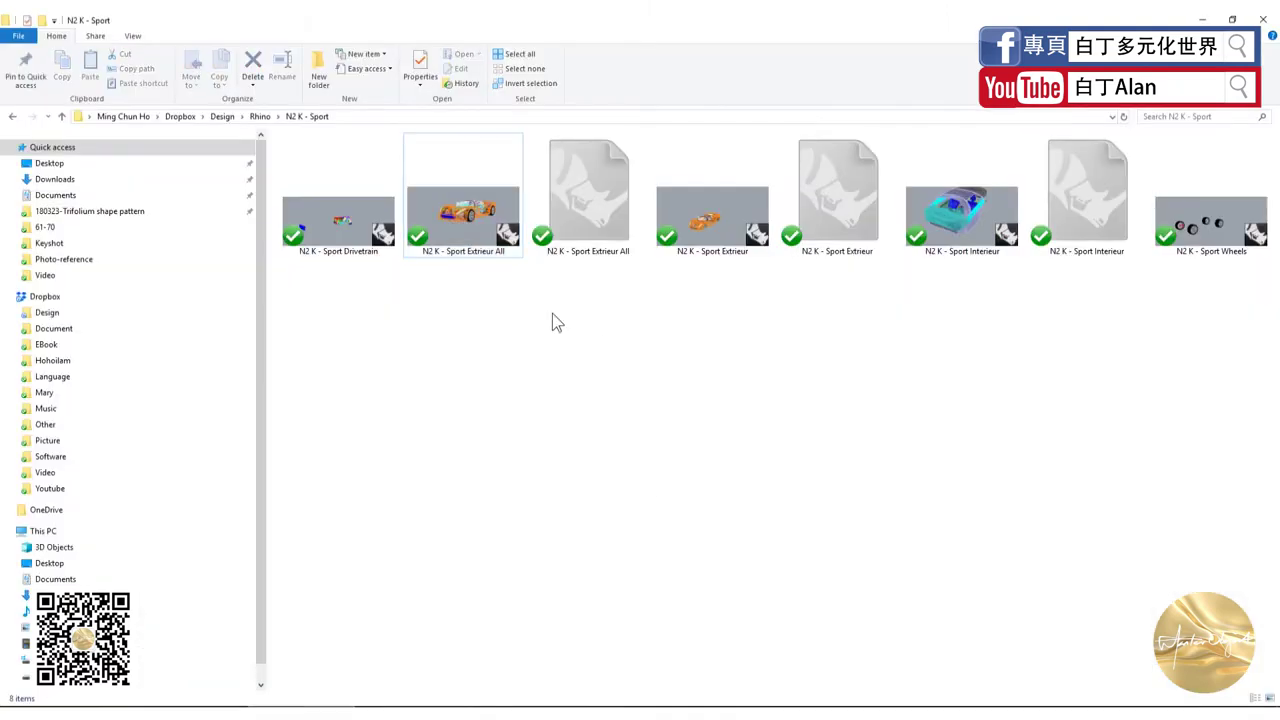
{"action": "mouse_move", "coordinate": [463, 215]}
{"action": "left_mouse_down"}
{"action": "mouse_move", "coordinate": [430, 704]}
{"action": "mouse_move", "coordinate": [624, 399]}
{"action": "left_mouse_up"}
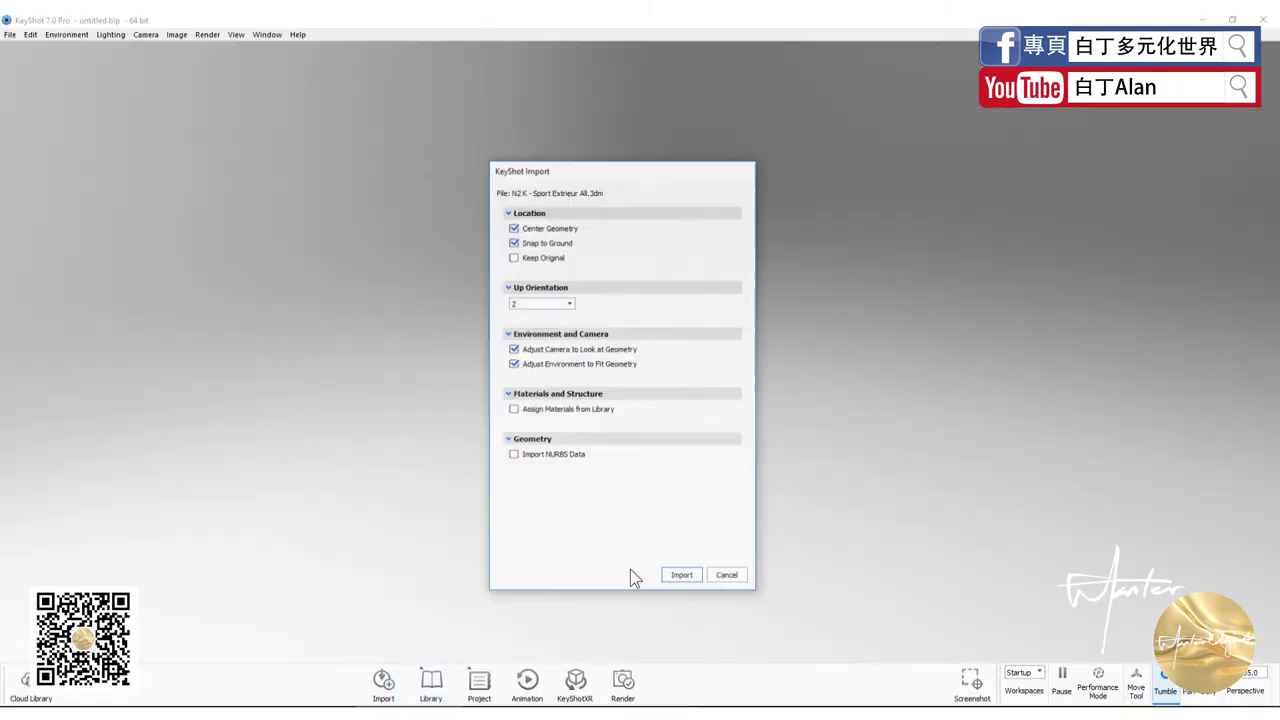
{"action": "left_click", "coordinate": [679, 577]}
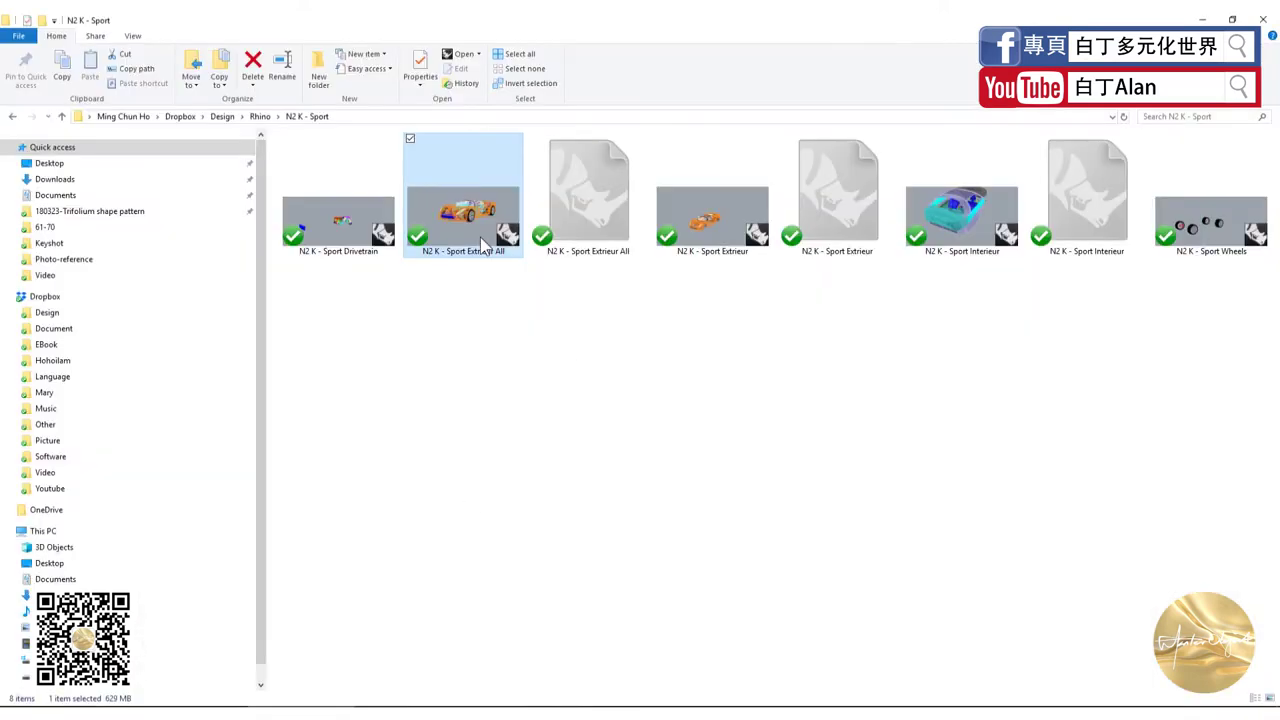
Click through the Extrieur, Wheels and Drivetrain files, then clear the selection.
{"action": "left_click", "coordinate": [712, 215]}
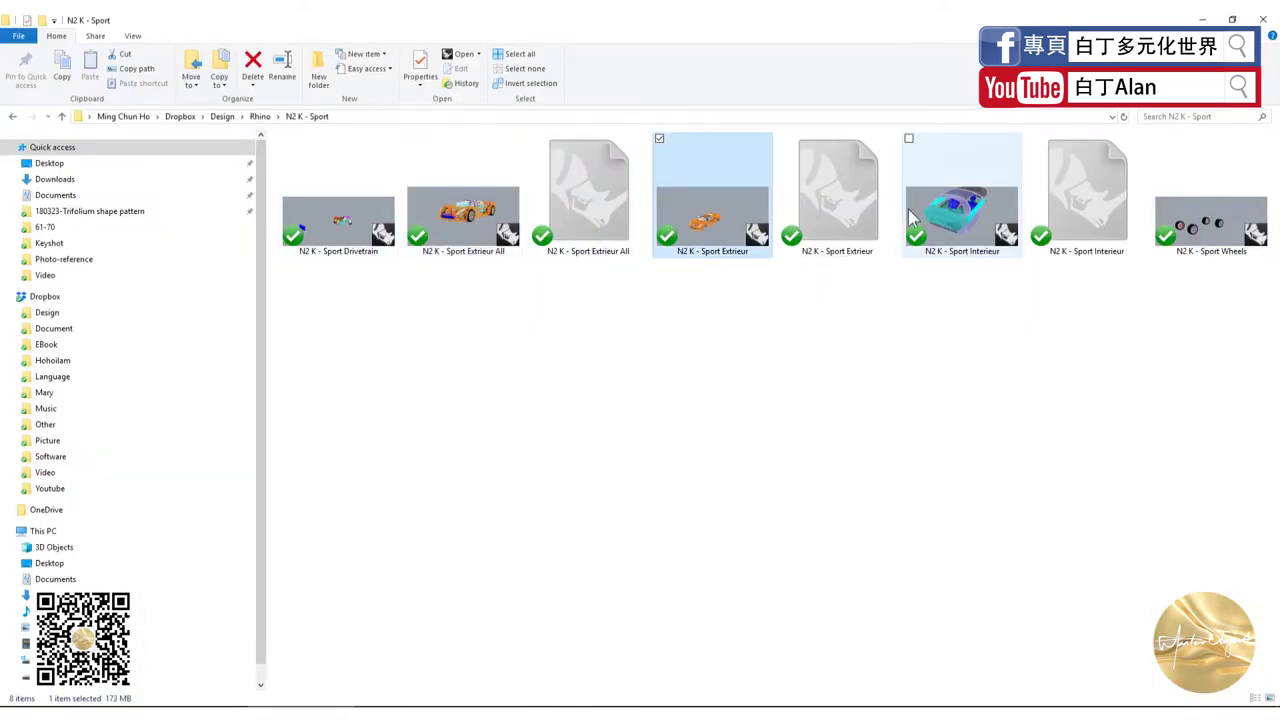
{"action": "left_click", "coordinate": [962, 215]}
{"action": "left_click", "coordinate": [1185, 210]}
{"action": "left_click", "coordinate": [962, 215]}
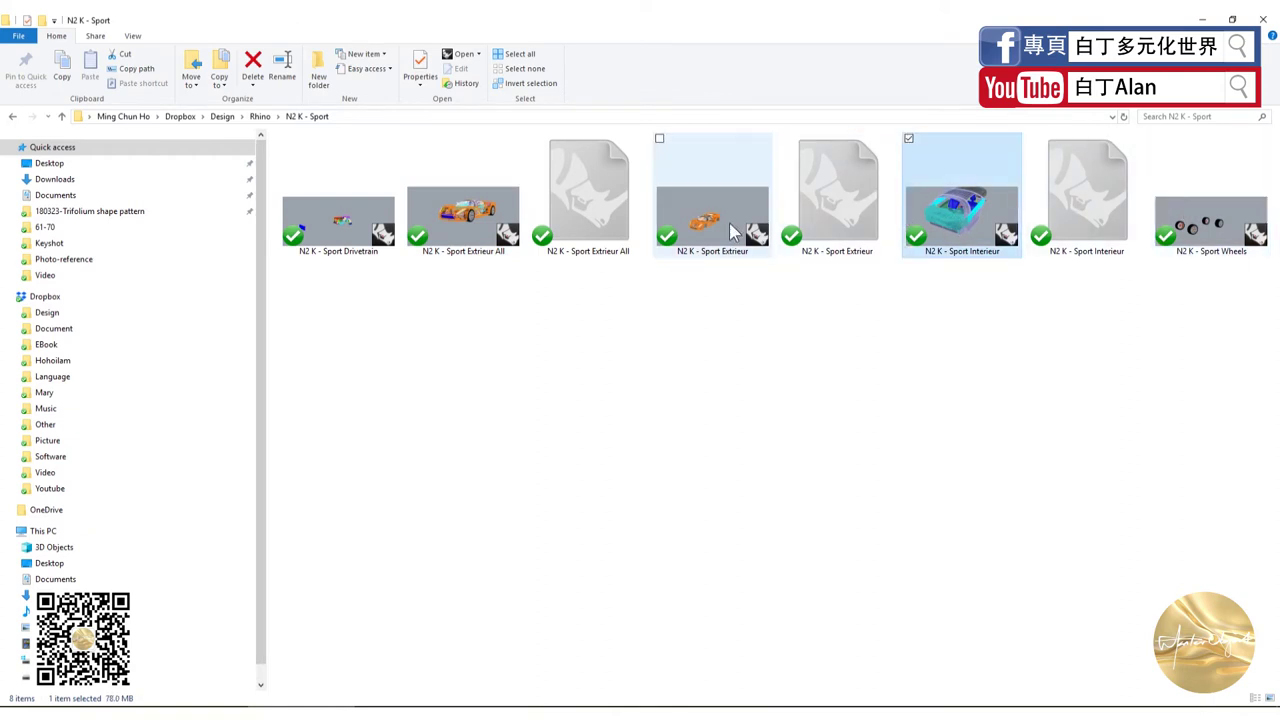
{"action": "left_click", "coordinate": [712, 215]}
{"action": "left_click", "coordinate": [338, 215]}
{"action": "left_click", "coordinate": [425, 327]}
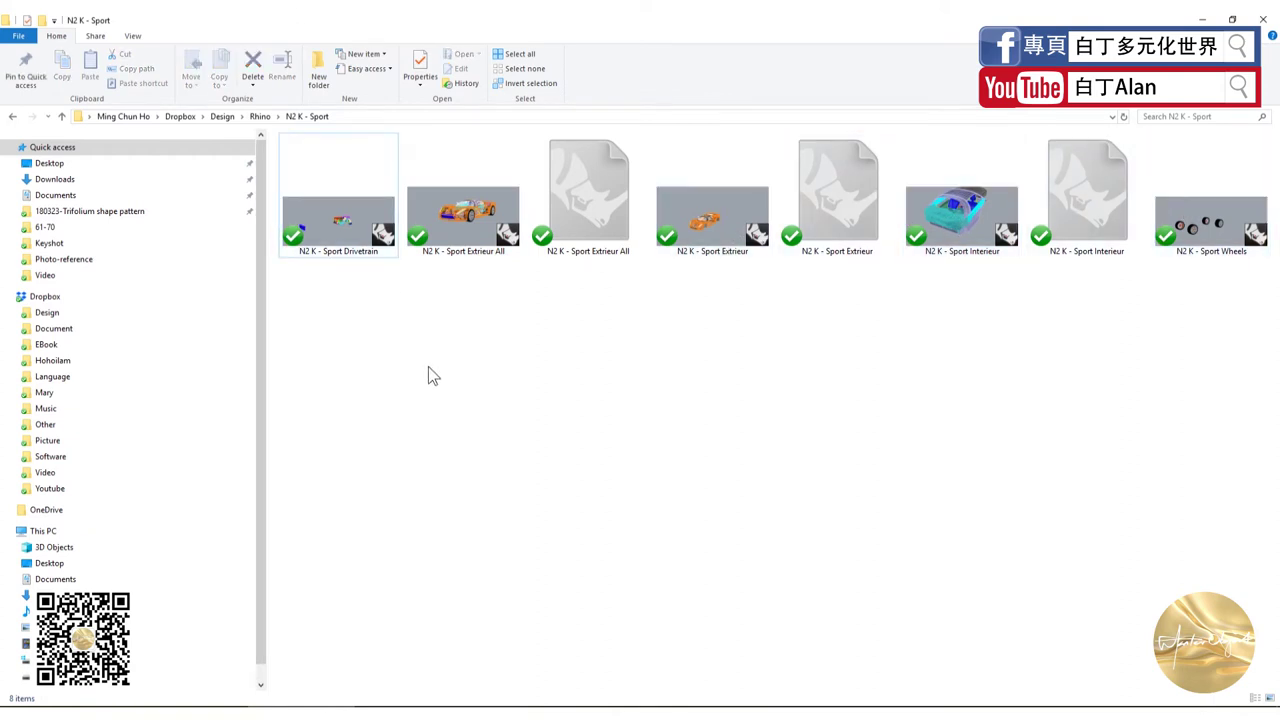
Select N2 K - Sport Extrieur All and import it into KeyShot.
{"action": "left_click", "coordinate": [698, 258]}
{"action": "left_click", "coordinate": [338, 215]}
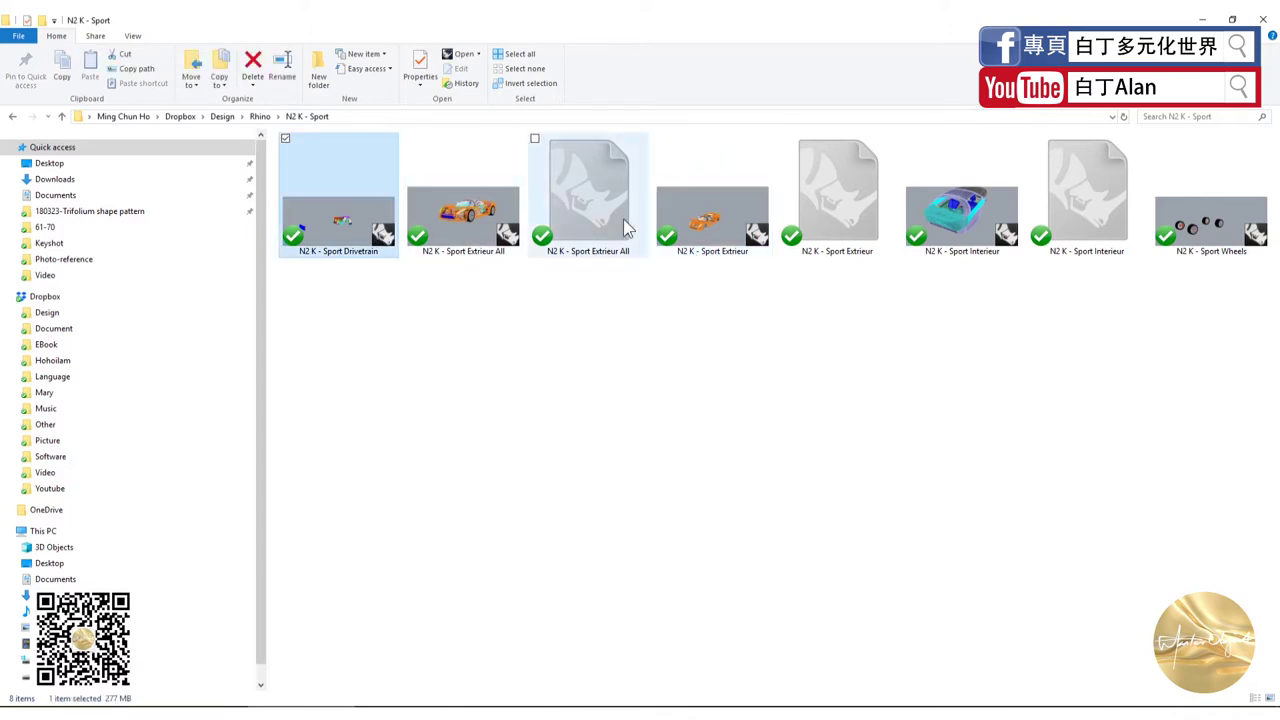
{"action": "left_click", "coordinate": [712, 215]}
{"action": "left_click", "coordinate": [940, 220]}
{"action": "left_click", "coordinate": [497, 241]}
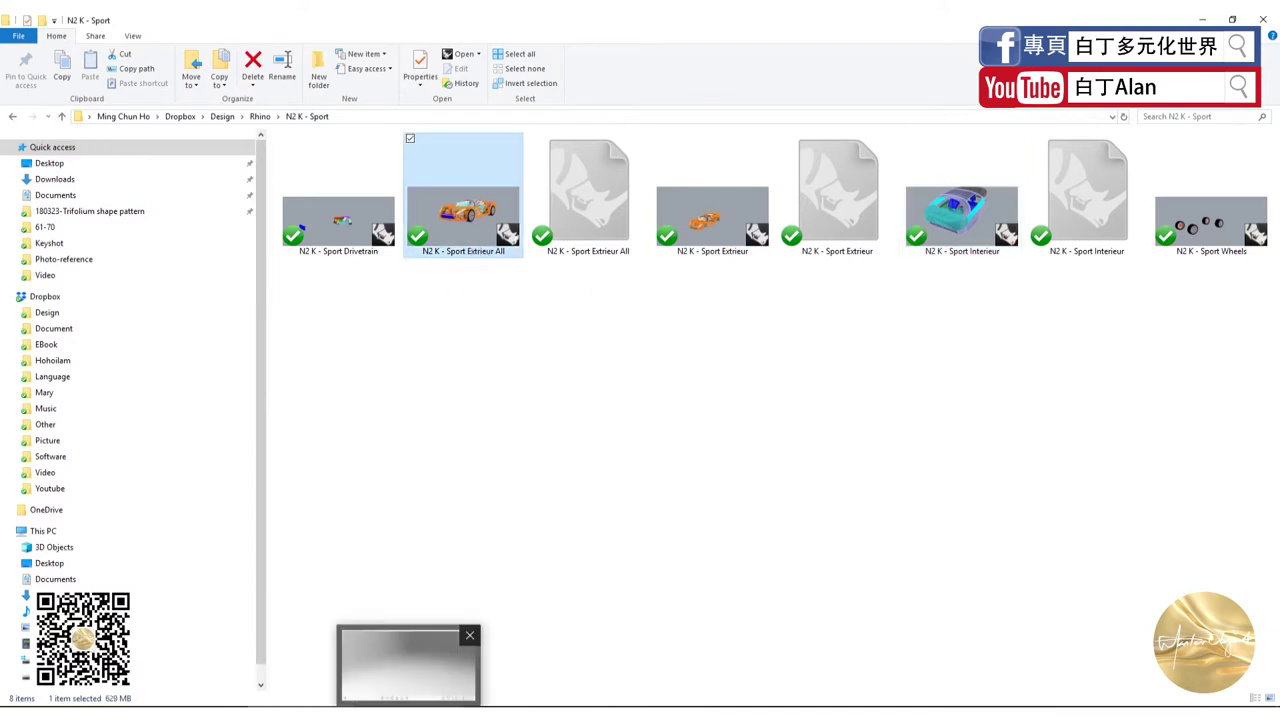
{"action": "left_click", "coordinate": [425, 705]}
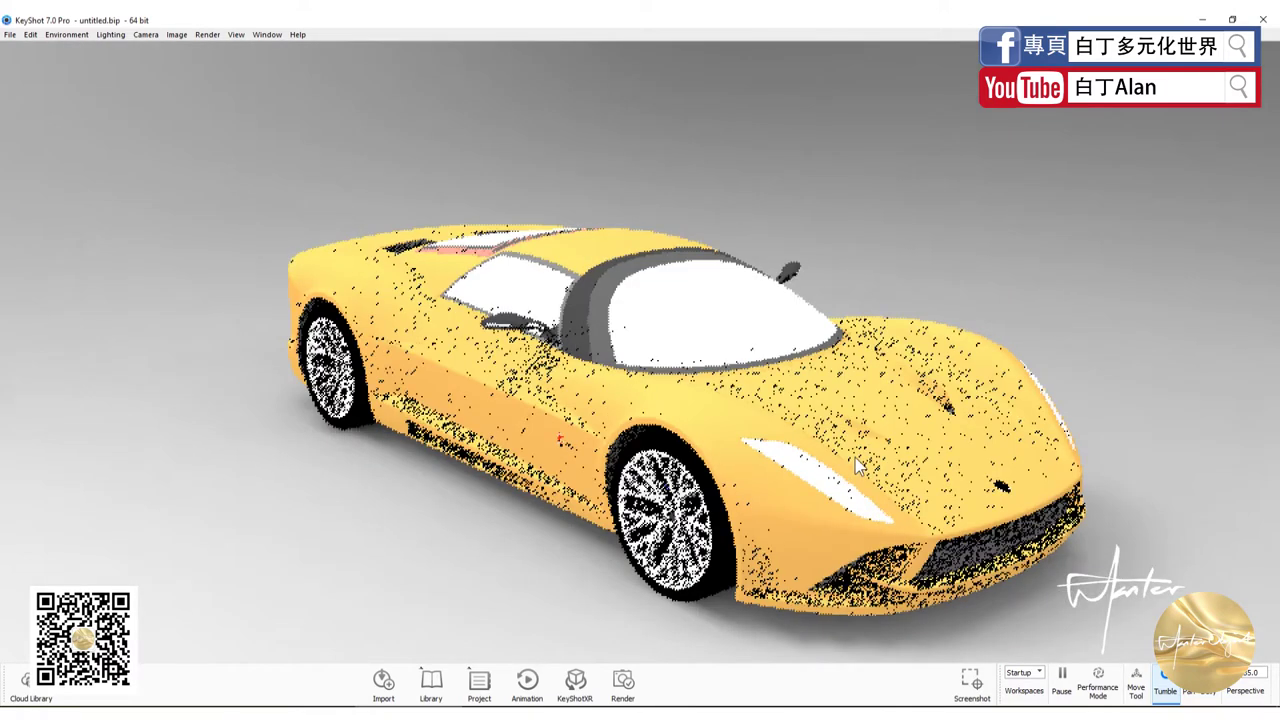
Orbit the imported yellow car to view it from its other side.
{"action": "mouse_move", "coordinate": [855, 458]}
{"action": "left_mouse_down"}
{"action": "mouse_move", "coordinate": [659, 444]}
{"action": "mouse_move", "coordinate": [345, 459]}
{"action": "mouse_move", "coordinate": [498, 466]}
{"action": "mouse_move", "coordinate": [567, 432]}
{"action": "mouse_move", "coordinate": [491, 451]}
{"action": "mouse_move", "coordinate": [561, 435]}
{"action": "left_mouse_up"}
Glance at the Library, then save the scene as 1.bip on the Desktop.
{"action": "left_click", "coordinate": [431, 680]}
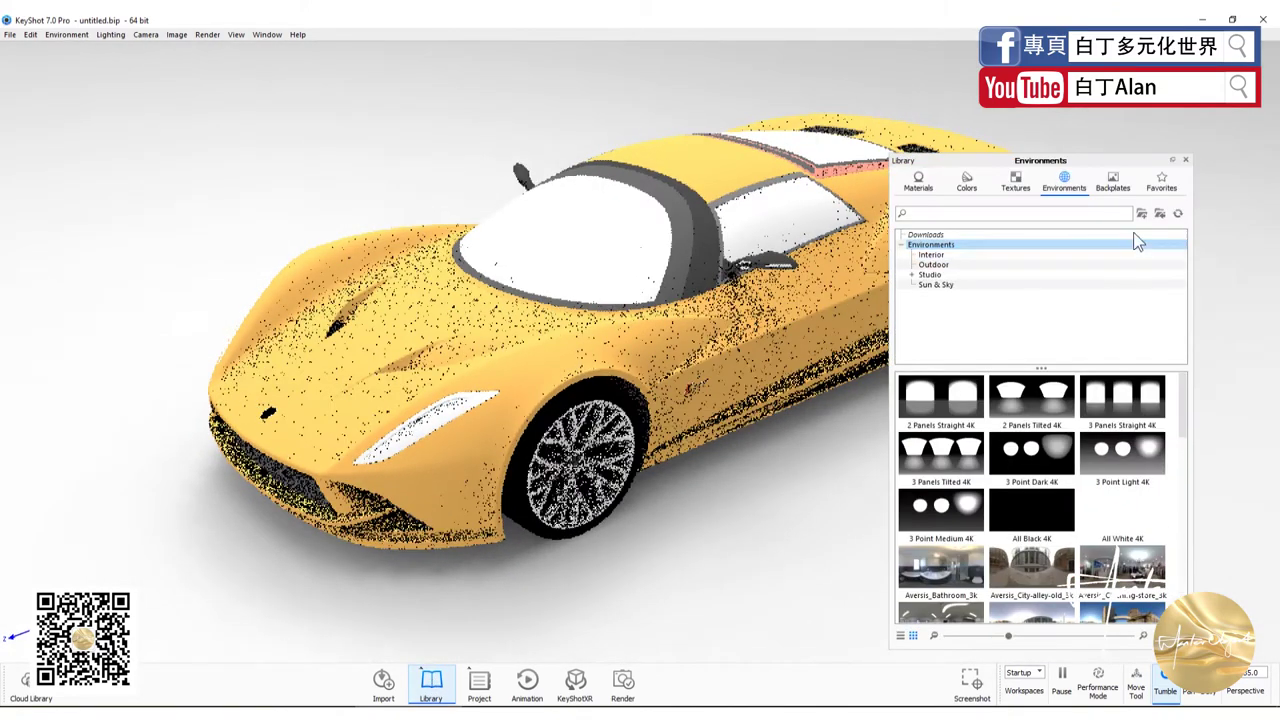
{"action": "left_click", "coordinate": [1185, 160]}
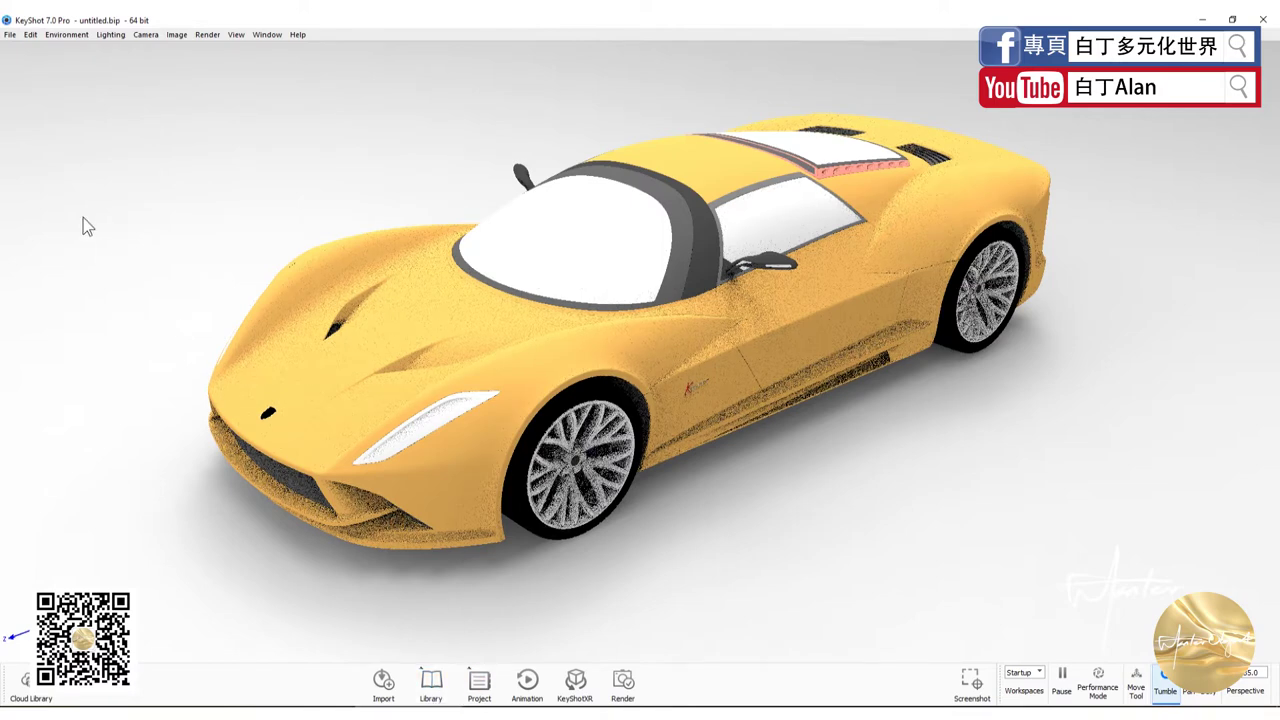
{"action": "left_click", "coordinate": [12, 34]}
{"action": "left_click", "coordinate": [60, 147]}
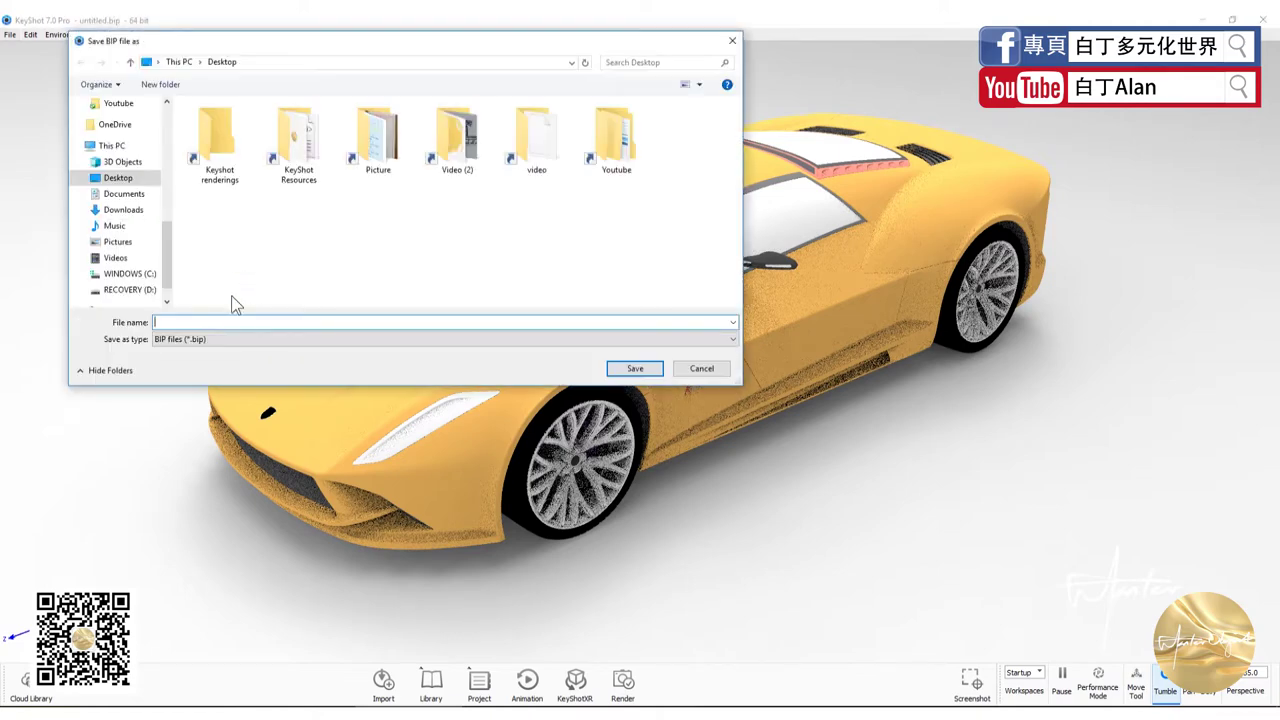
{"action": "type", "text": "1"}
{"action": "left_click", "coordinate": [614, 370]}
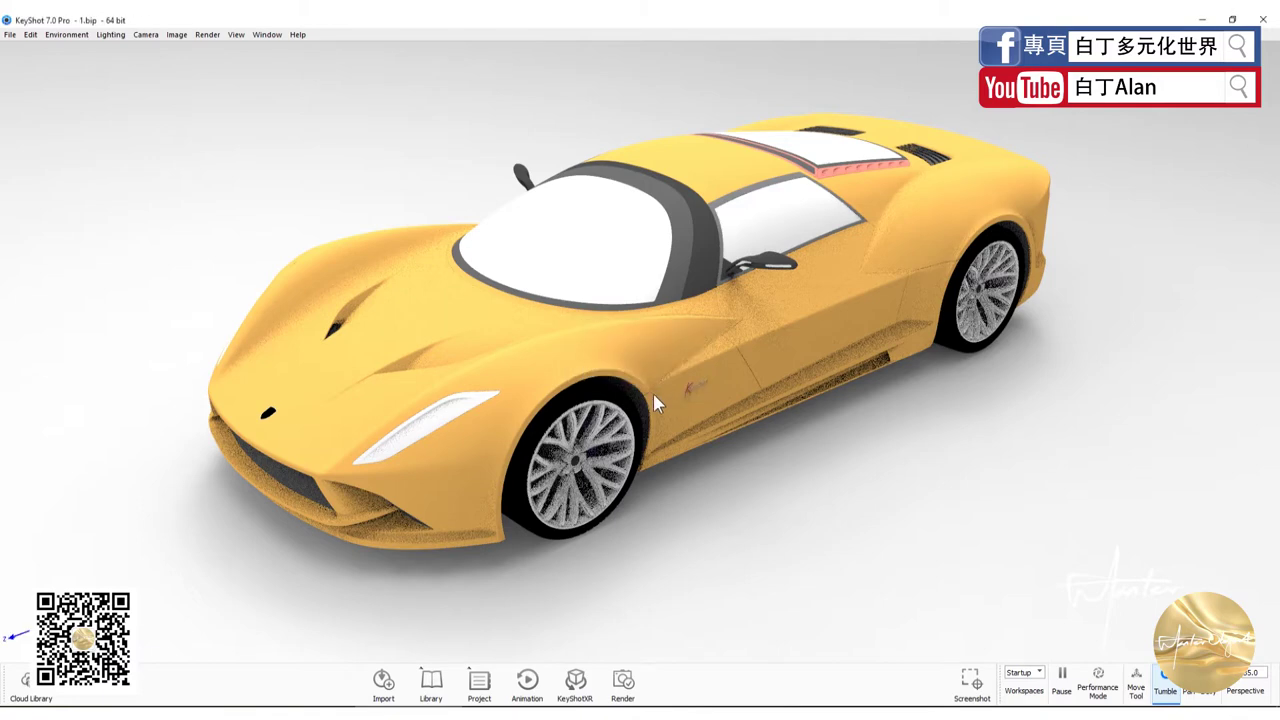
Show the Project scene tree and expand the N2 K model to list Body, Wheels, Interior and Engine.
{"action": "left_click", "coordinate": [480, 690]}
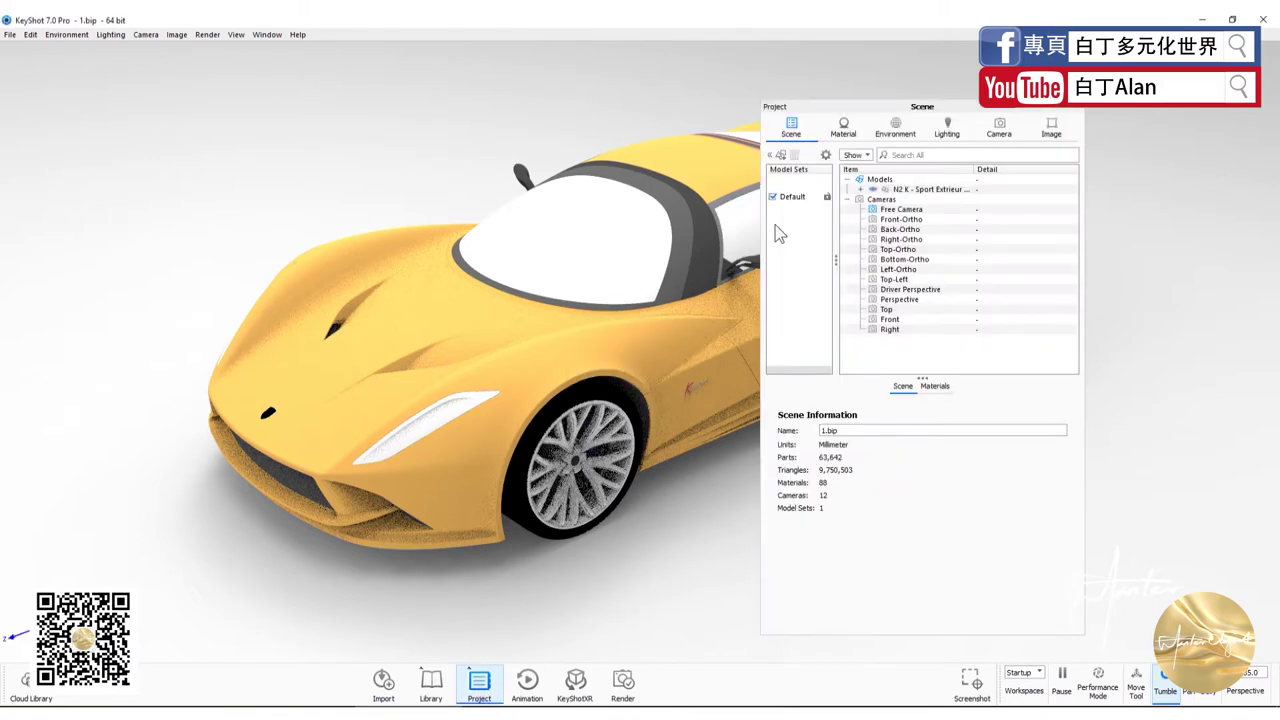
{"action": "left_click", "coordinate": [860, 189]}
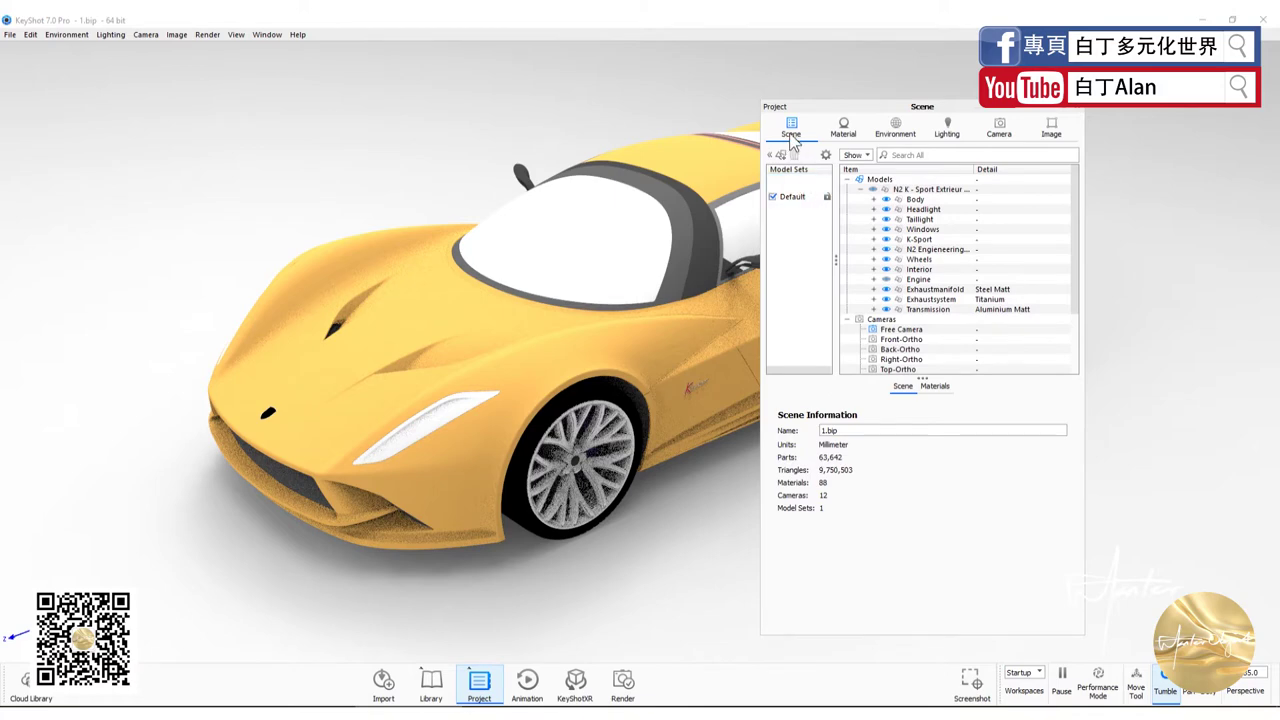
Apply the Startup Contrast 4K environment with a Color background and re-save the scene with Ctrl+S.
{"action": "left_click", "coordinate": [900, 132]}
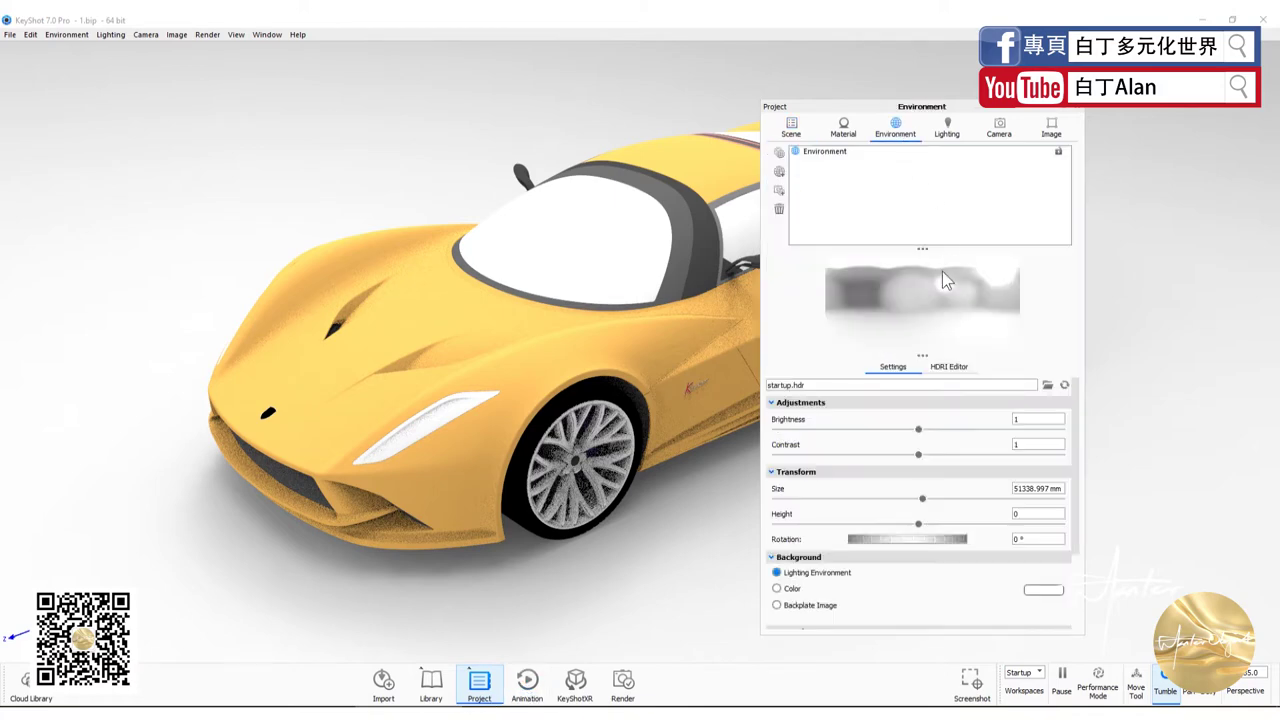
{"action": "left_click", "coordinate": [431, 683]}
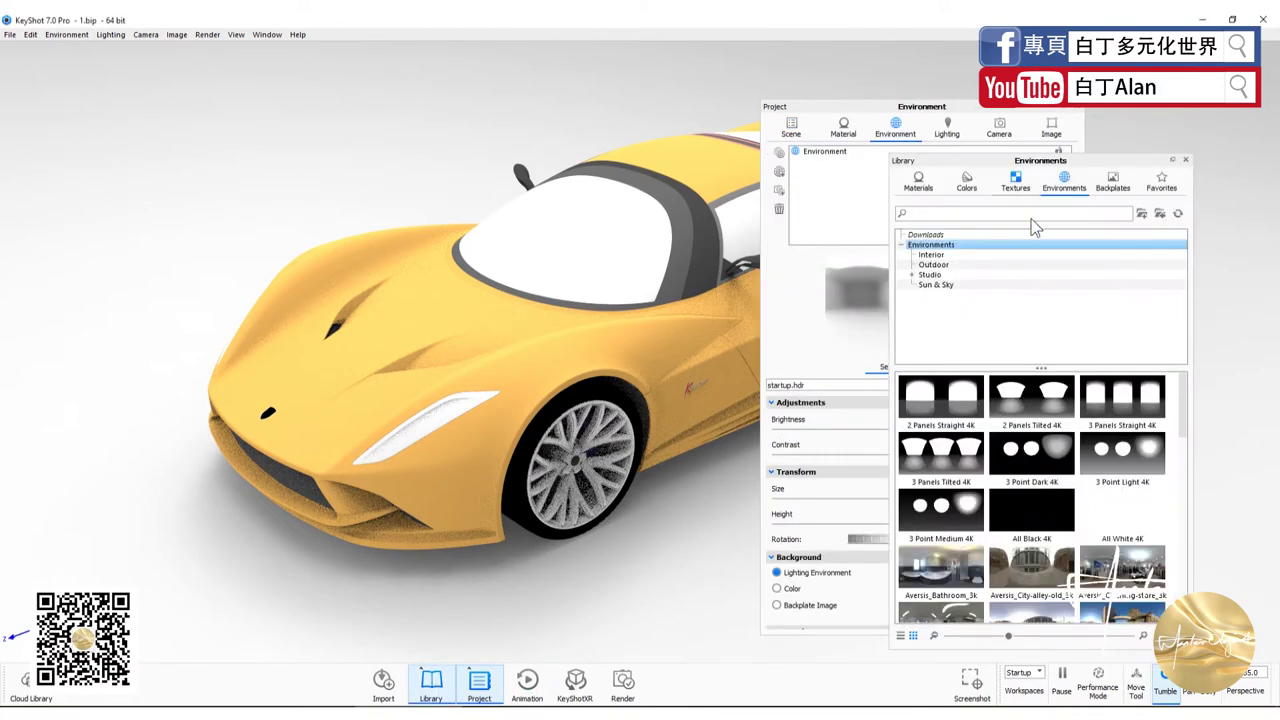
{"action": "scroll", "coordinate": [1118, 475], "scroll_direction": "down", "scroll_amount": 5}
{"action": "double_click", "coordinate": [1118, 472]}
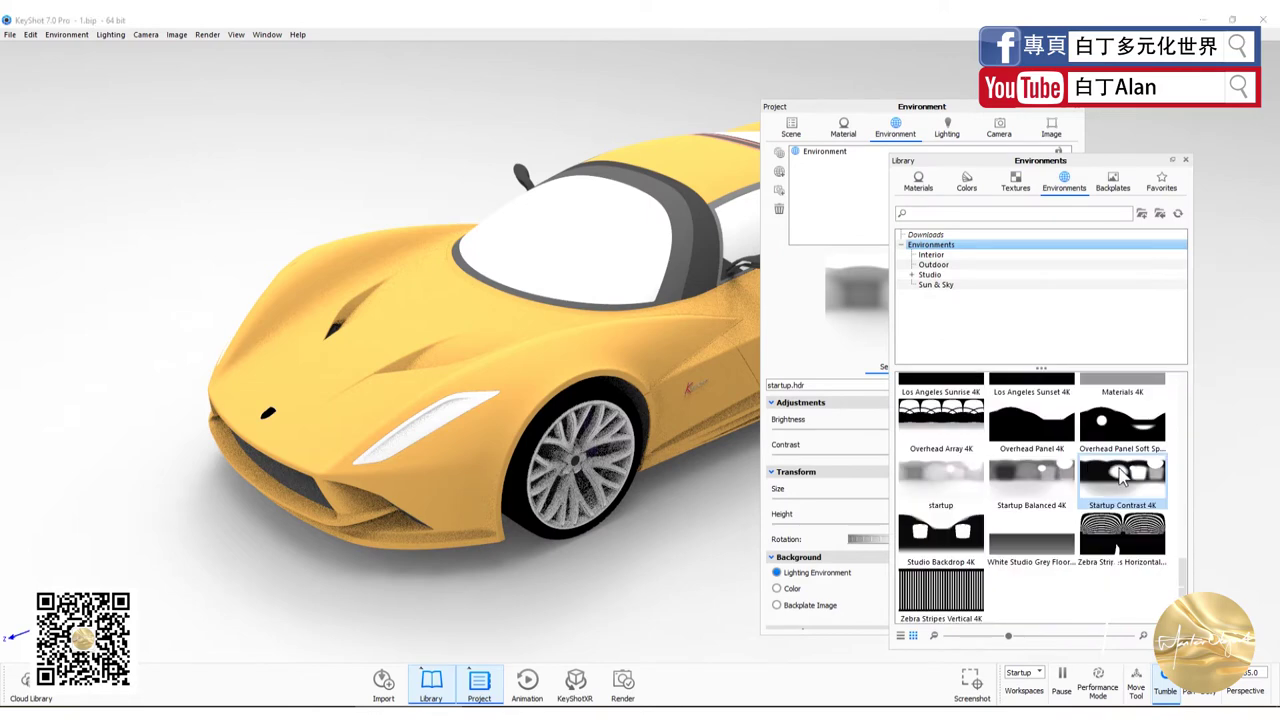
{"action": "left_click", "coordinate": [1185, 159]}
{"action": "left_click", "coordinate": [789, 588]}
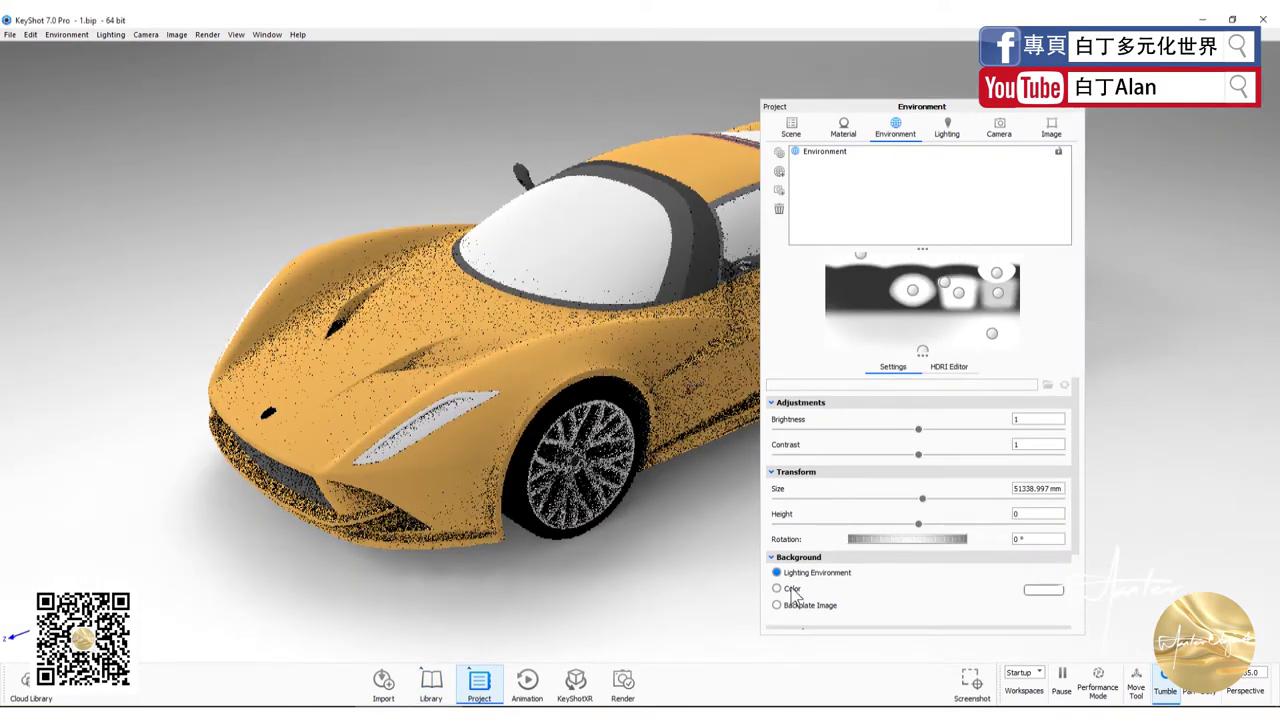
{"action": "key", "text": "ctrl+s"}
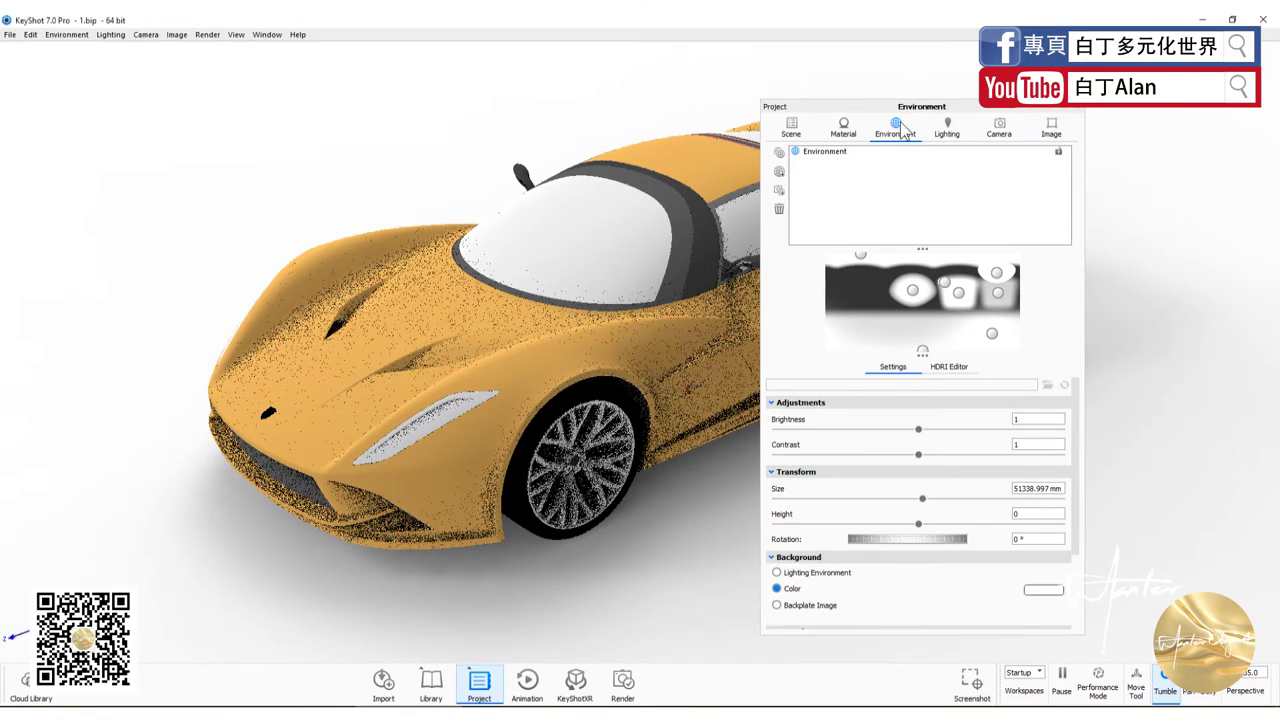
{"action": "left_click", "coordinate": [810, 128]}
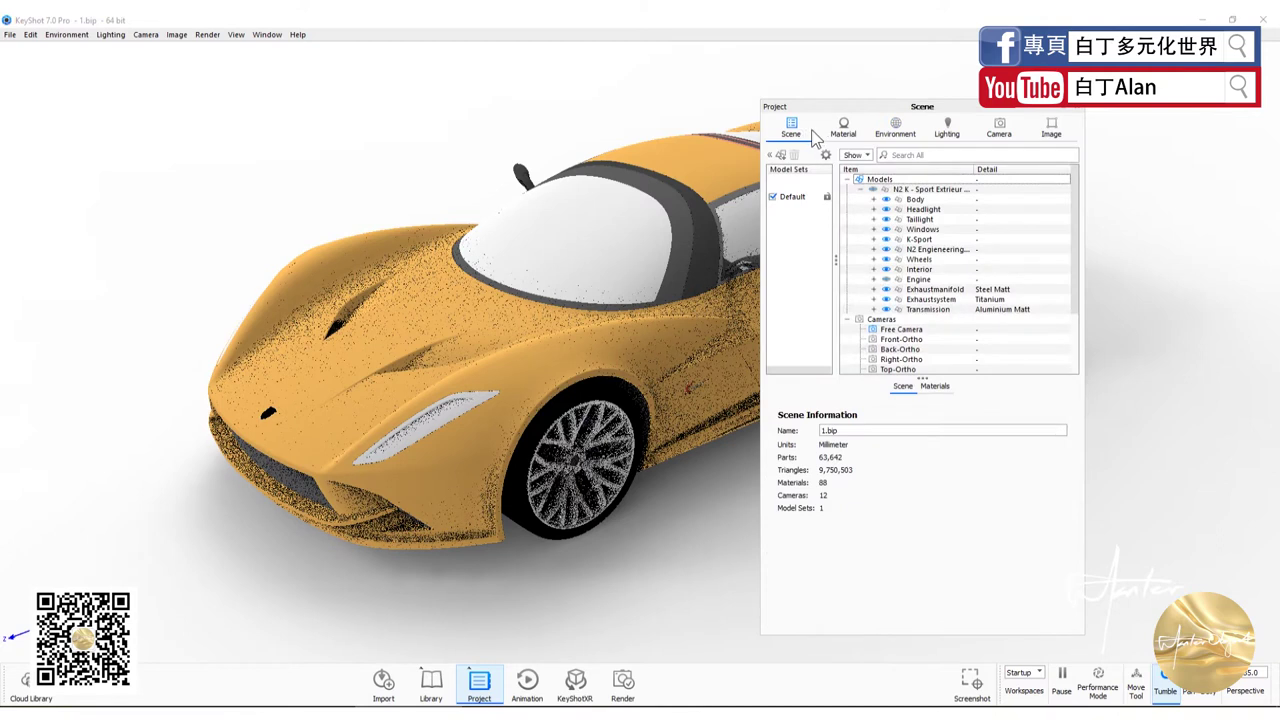
Select the Body part group in the Project scene tree.
{"action": "left_click", "coordinate": [914, 201]}
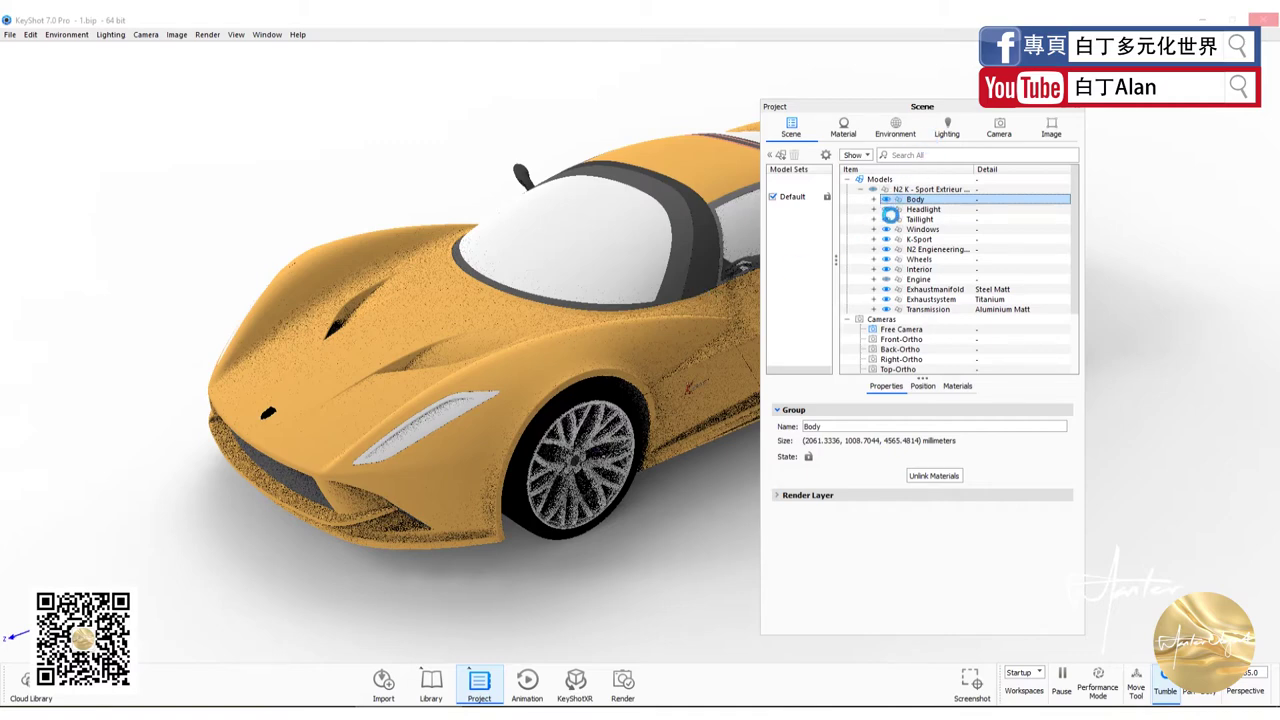
{"action": "key", "text": "space"}
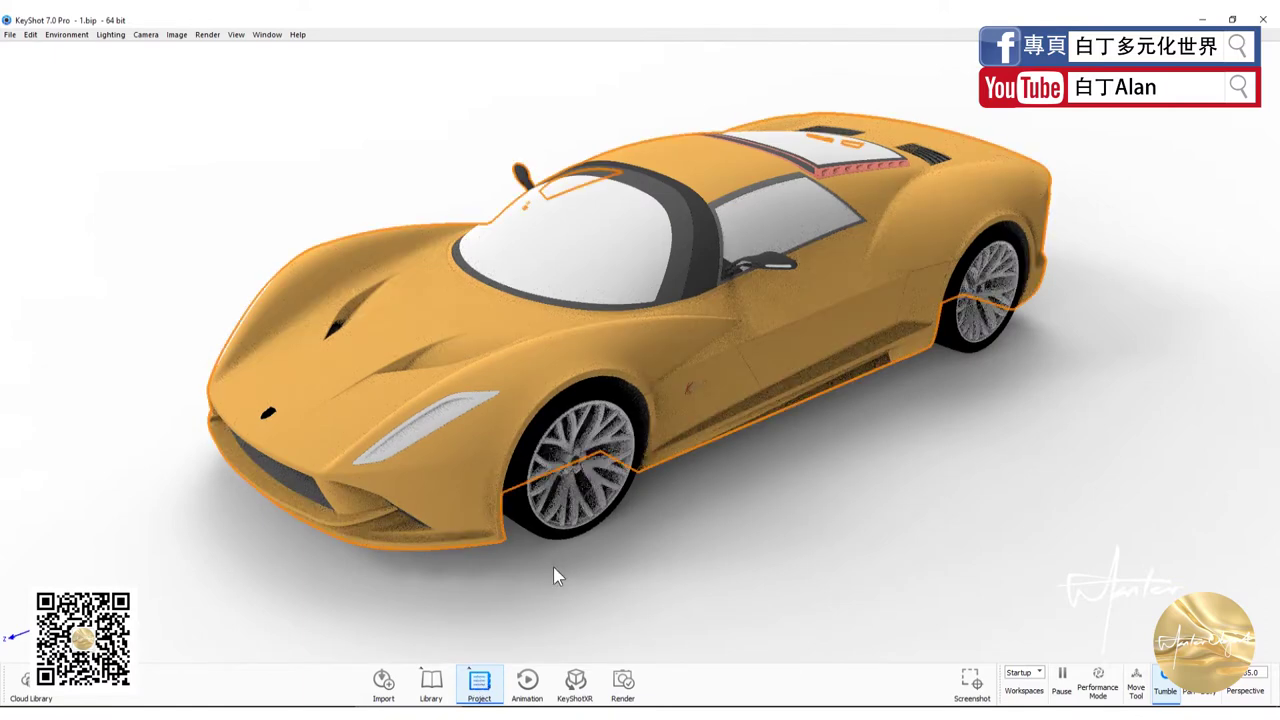
{"action": "left_click", "coordinate": [480, 683]}
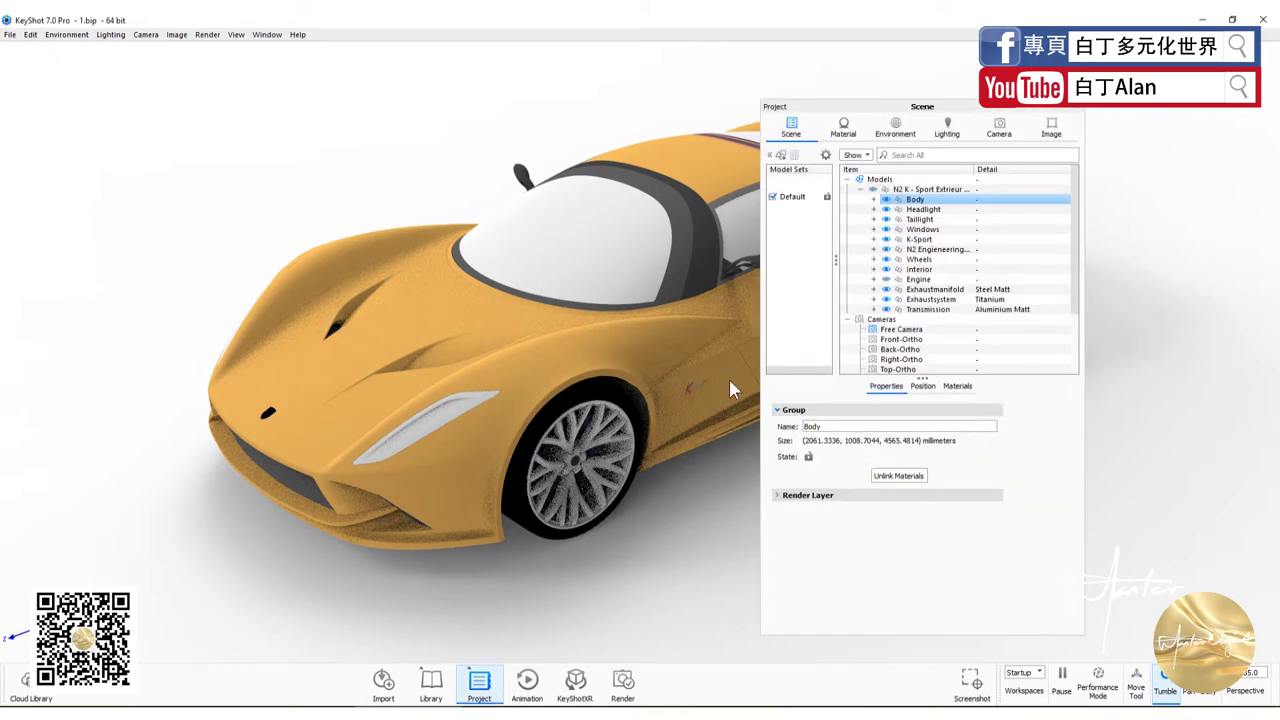
{"action": "left_click", "coordinate": [886, 201]}
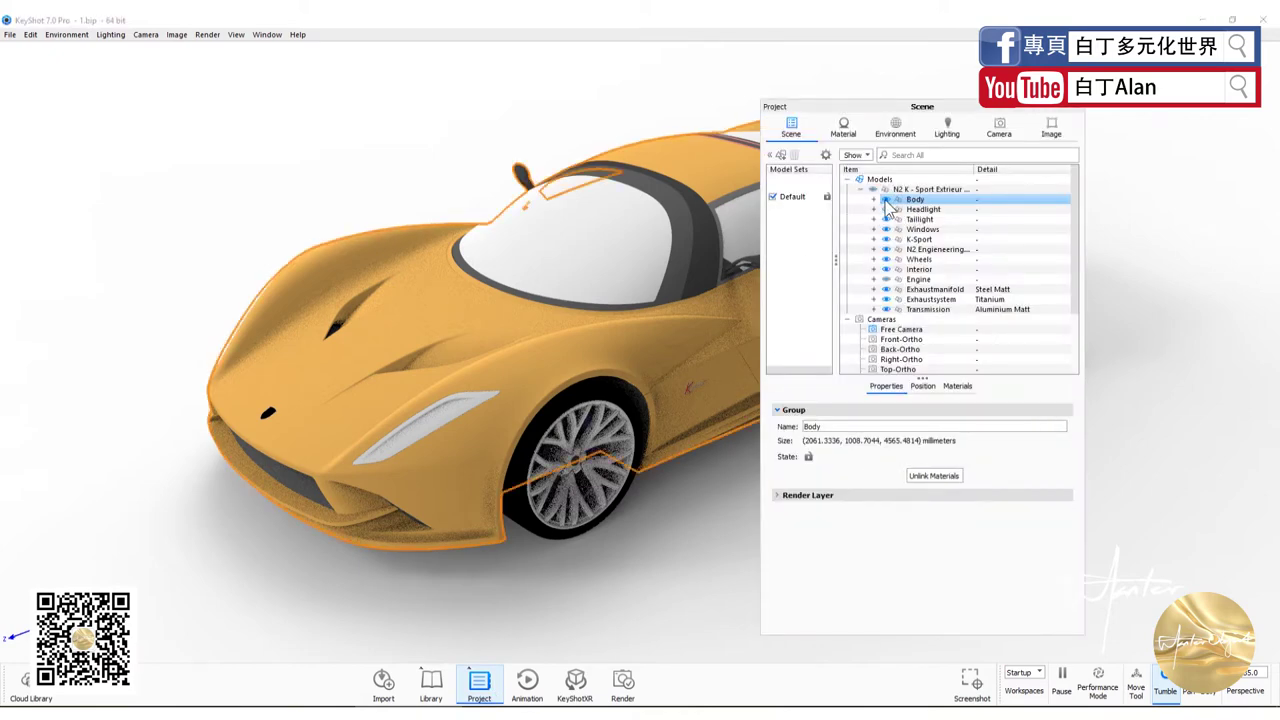
Hide the body, lights, windows, badges, wheels, interior, transmission, engine and exhaust parts.
{"action": "left_click", "coordinate": [885, 200]}
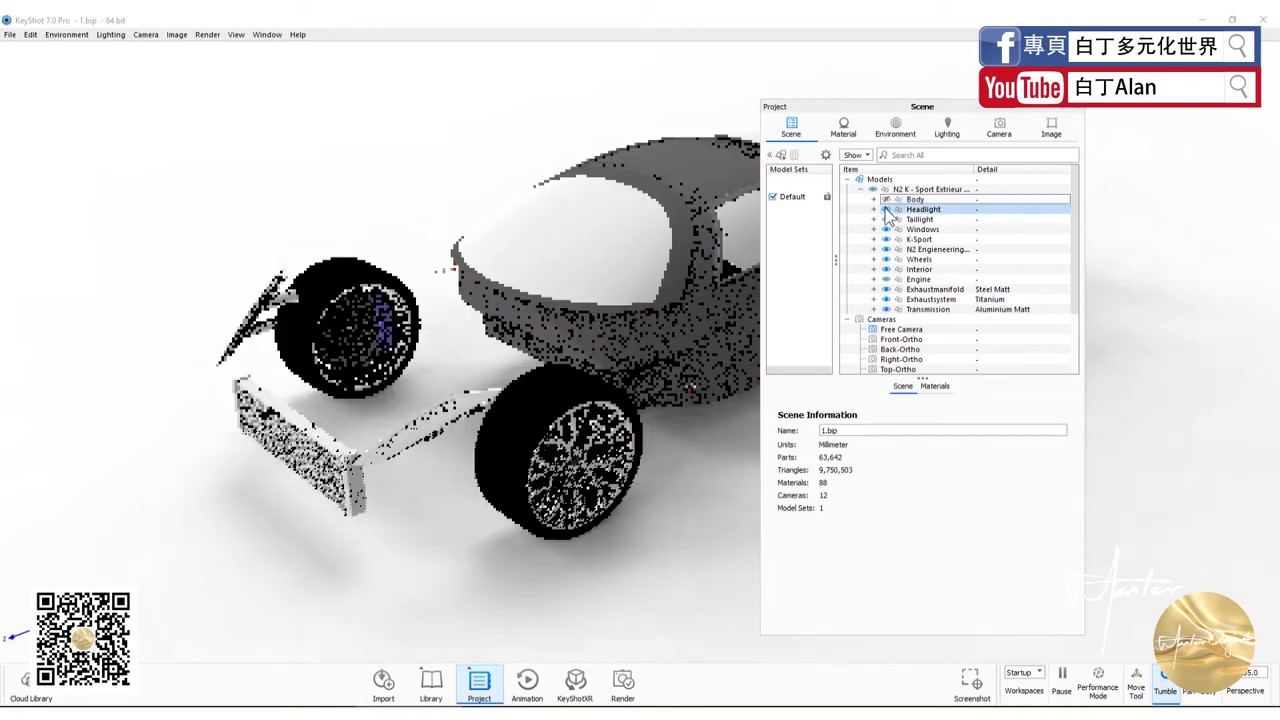
{"action": "left_click", "coordinate": [885, 209]}
{"action": "left_click", "coordinate": [885, 219]}
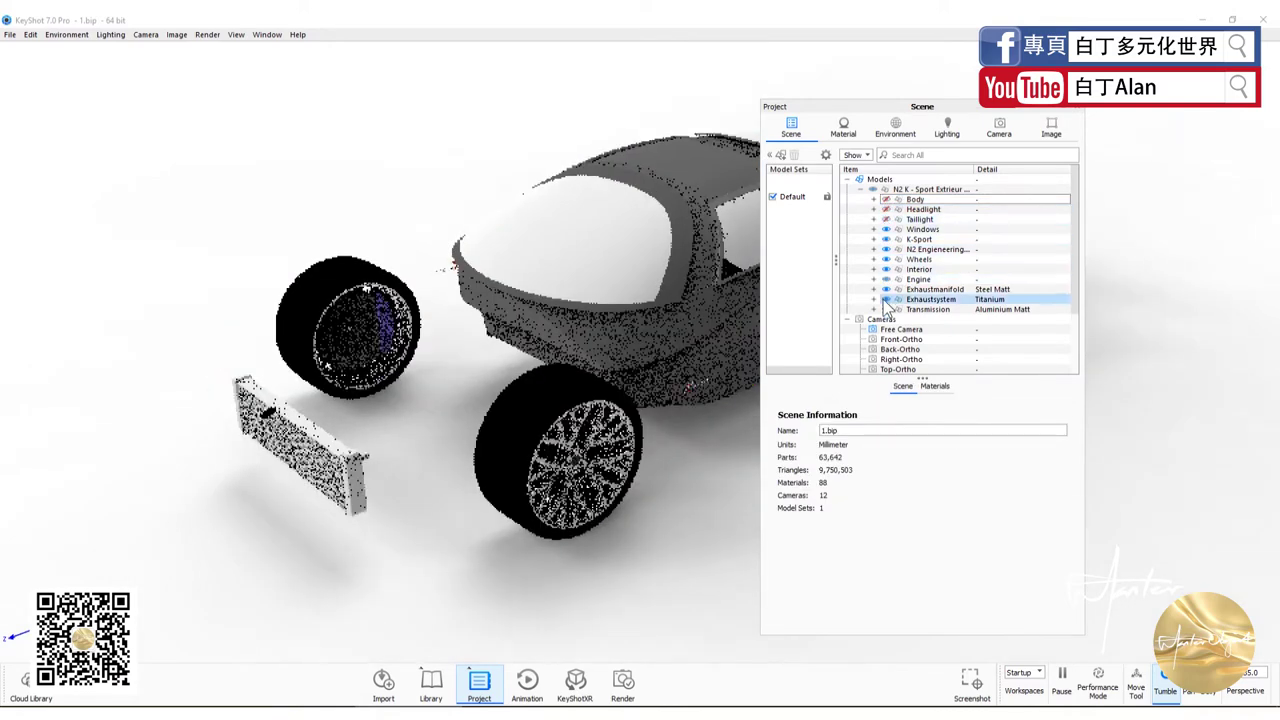
{"action": "left_click", "coordinate": [885, 309]}
{"action": "left_click", "coordinate": [885, 229]}
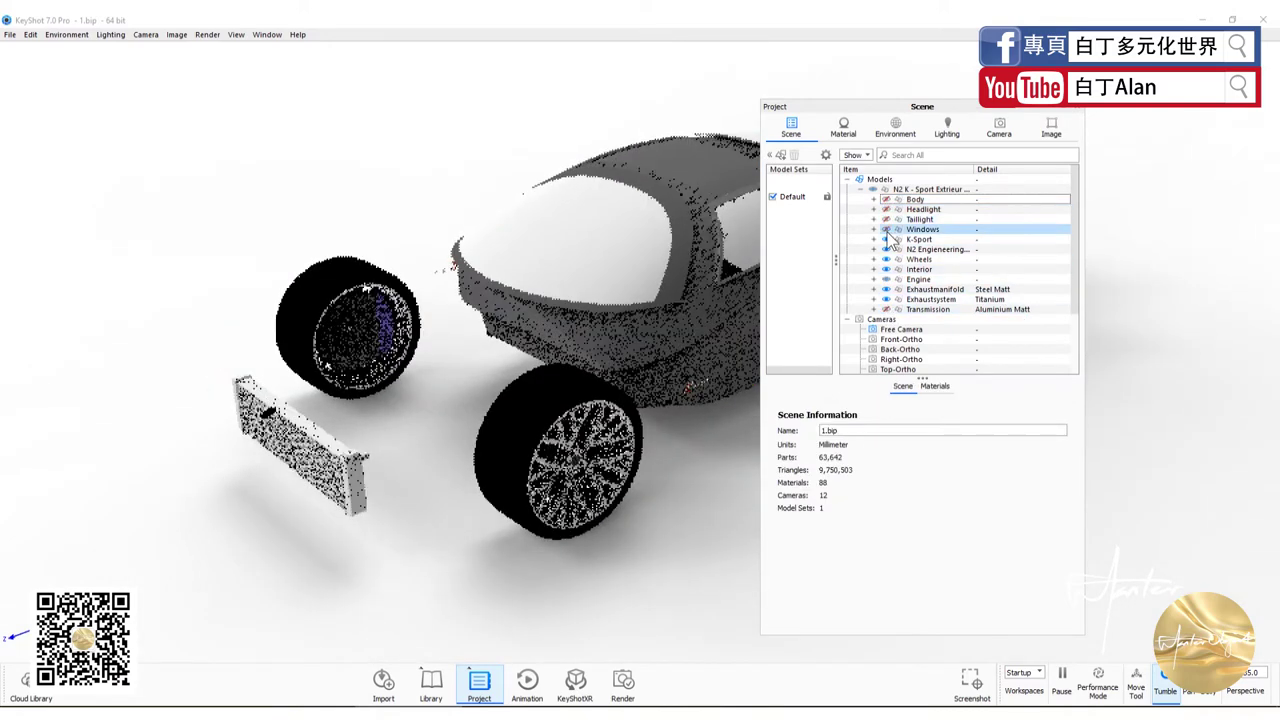
{"action": "left_click", "coordinate": [885, 239]}
{"action": "left_click", "coordinate": [885, 249]}
{"action": "left_click", "coordinate": [885, 259]}
{"action": "left_click", "coordinate": [885, 269]}
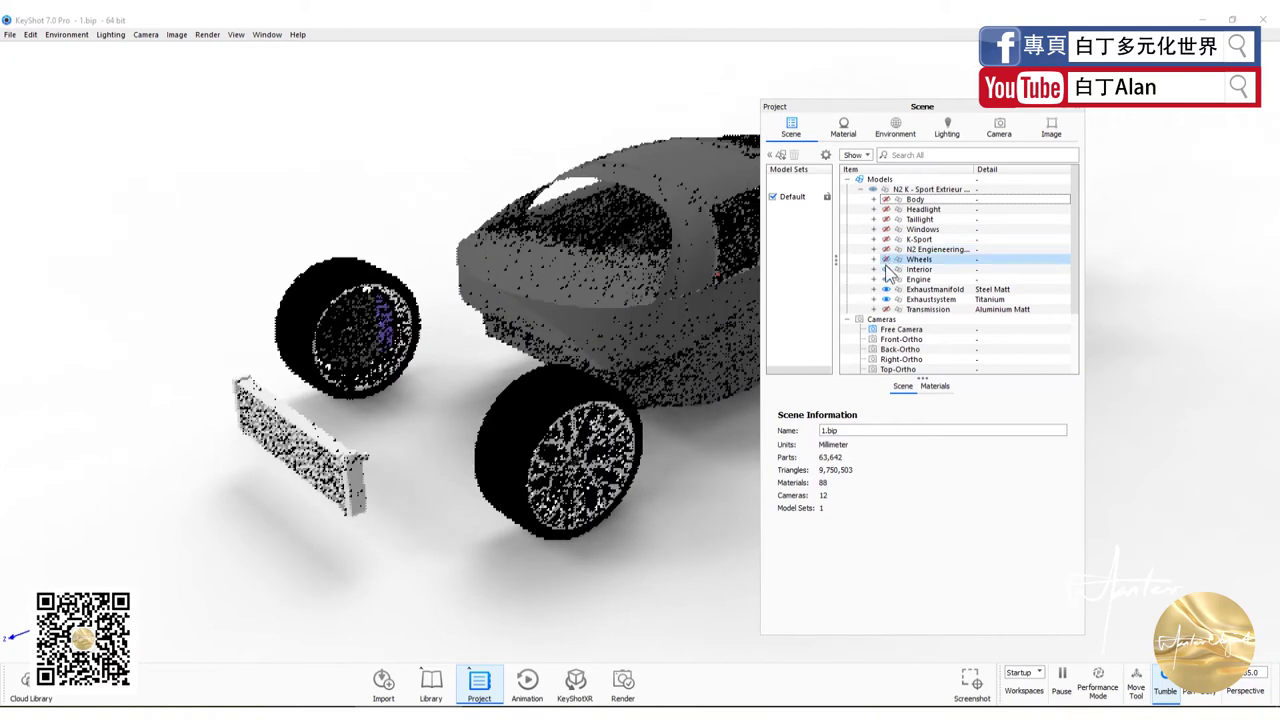
{"action": "left_click", "coordinate": [885, 279]}
{"action": "left_click", "coordinate": [885, 289]}
{"action": "left_click", "coordinate": [885, 299]}
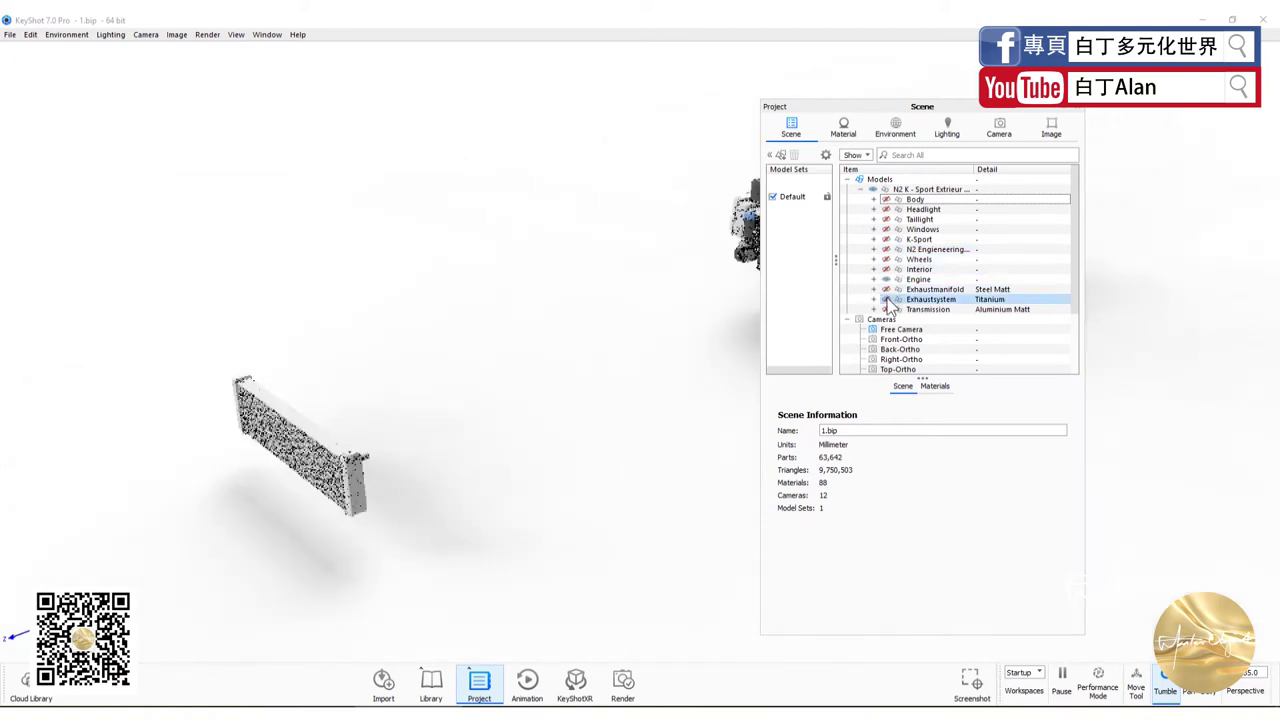
{"action": "left_click", "coordinate": [885, 279]}
{"action": "left_click", "coordinate": [885, 279]}
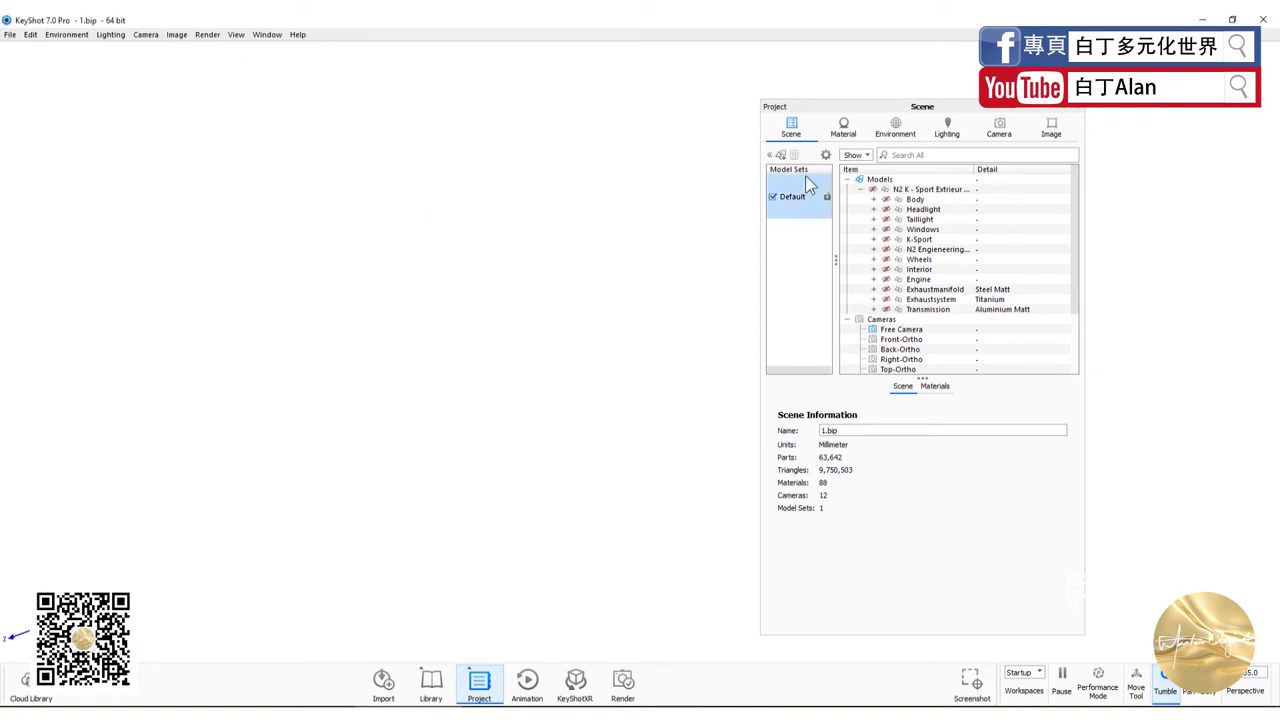
Turn the Body part back on and start saving the scene under the name 1body.
{"action": "left_click", "coordinate": [885, 199]}
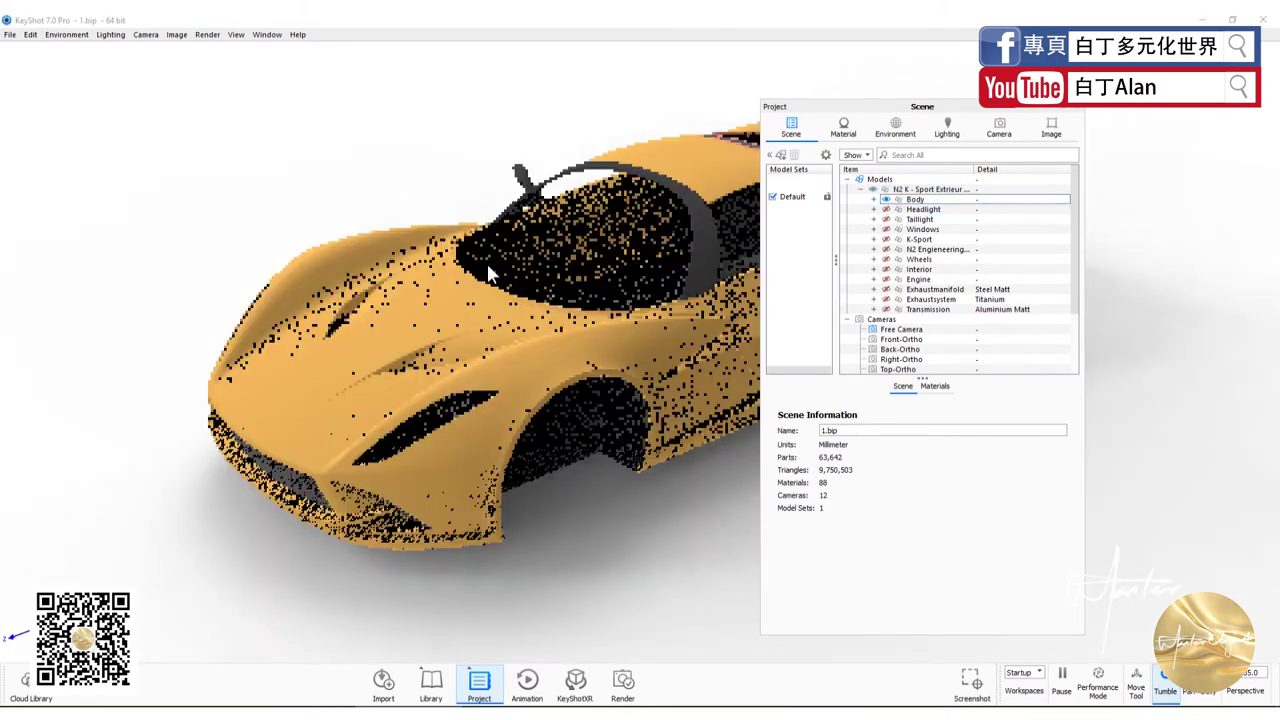
{"action": "left_click", "coordinate": [10, 34]}
{"action": "left_click", "coordinate": [48, 136]}
{"action": "type", "text": "1body"}
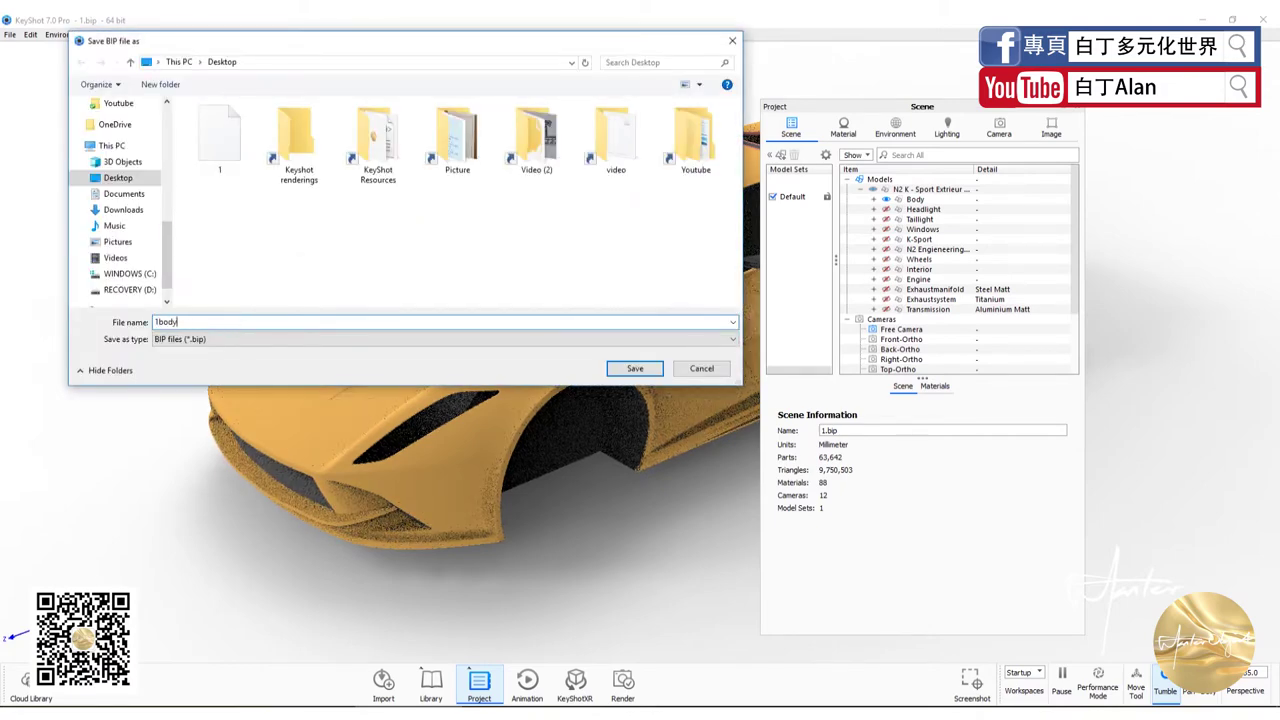
Save the body-only scene as 1body.bip and quit KeyShot, confirming Quit.
{"action": "key", "text": "Return"}
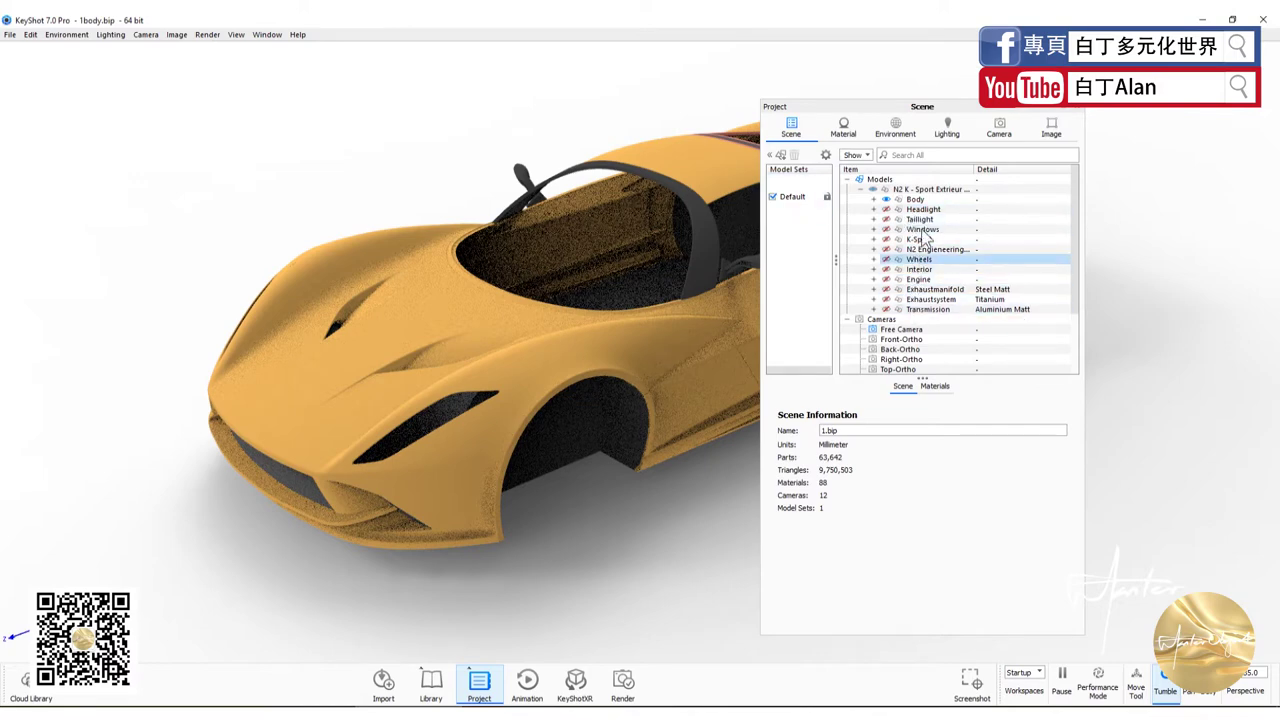
{"action": "key", "text": "ctrl+q"}
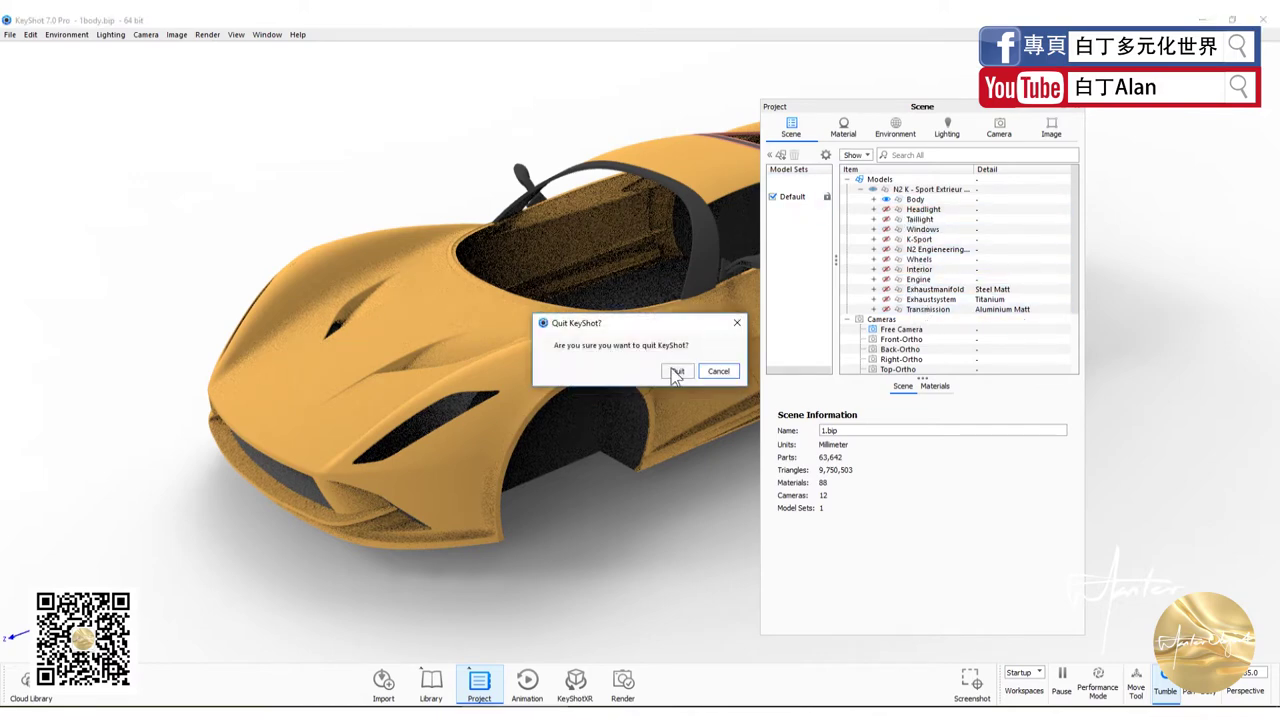
{"action": "left_click", "coordinate": [677, 371]}
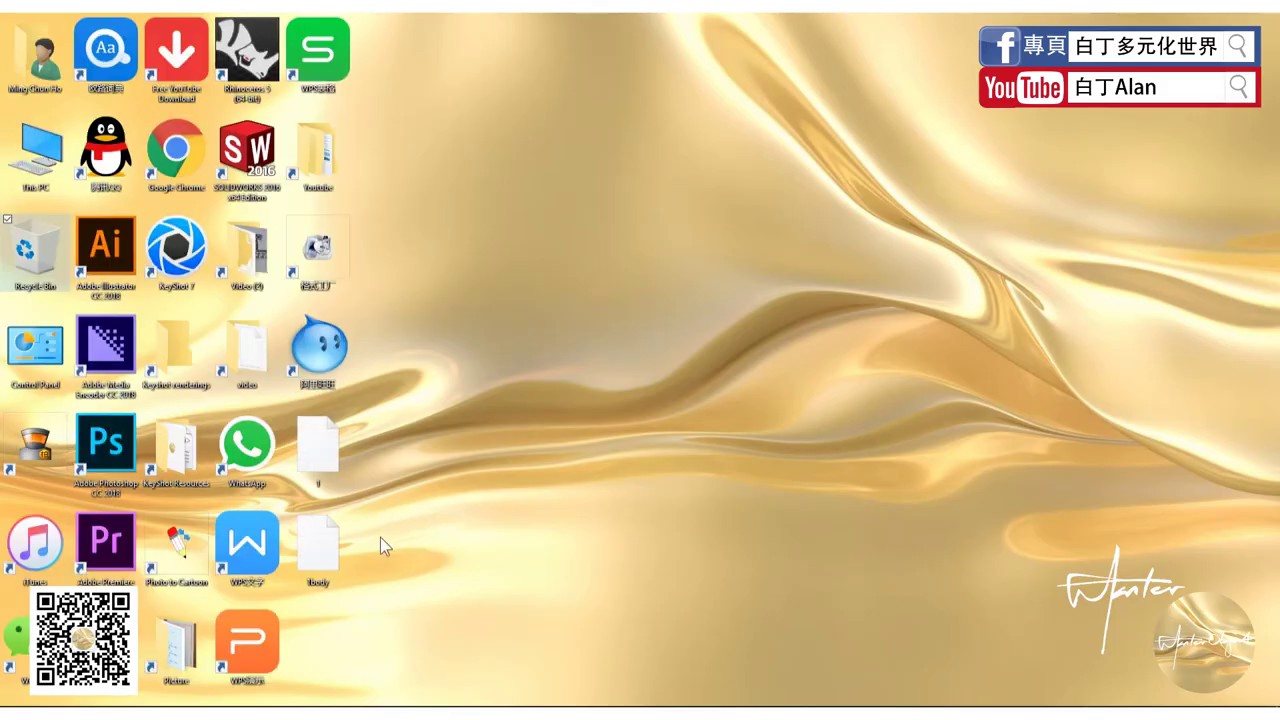
Open 1body from the desktop in KeyShot, then select the car model group and Models root in the Scene tree.
{"action": "double_click", "coordinate": [320, 550]}
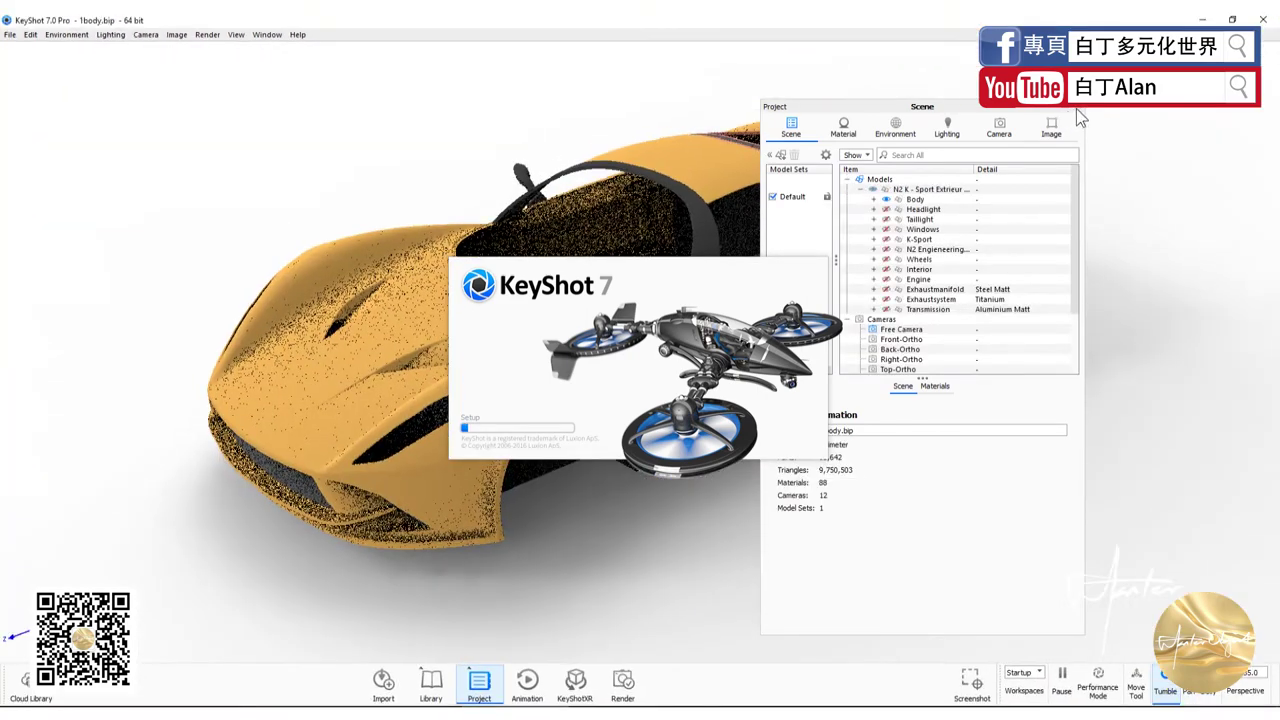
{"action": "left_click", "coordinate": [931, 188]}
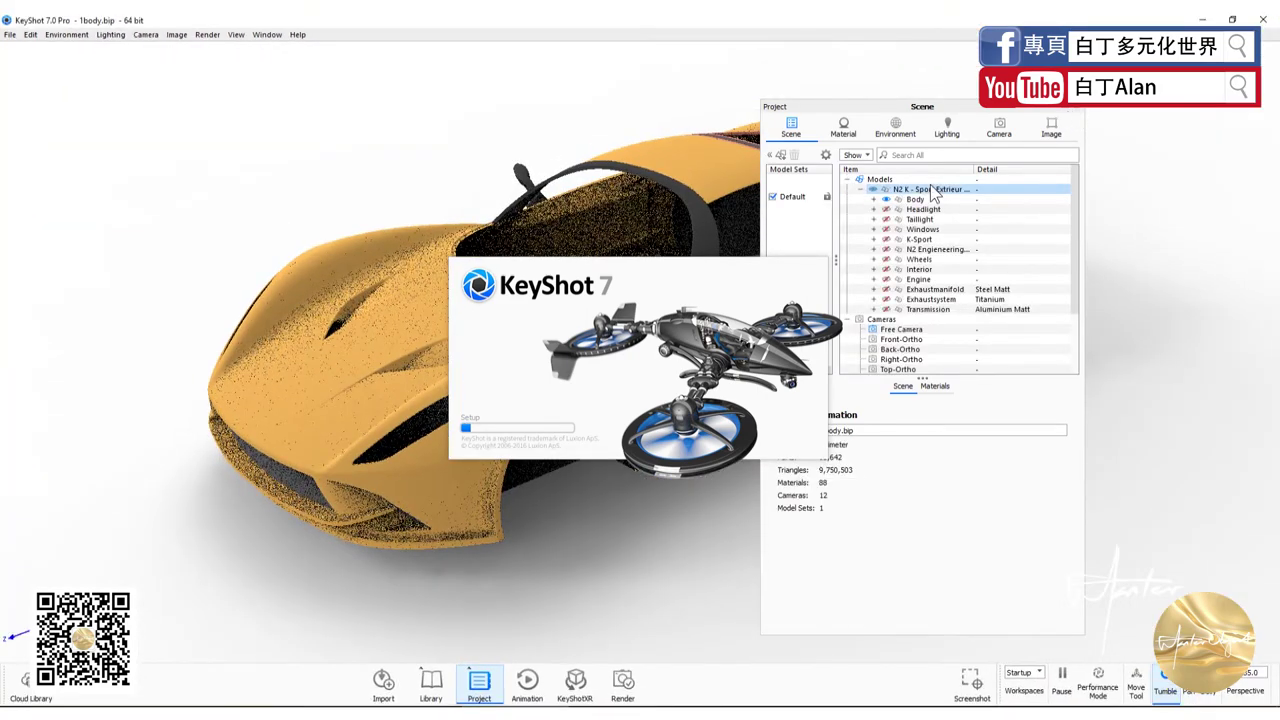
{"action": "left_click", "coordinate": [935, 178]}
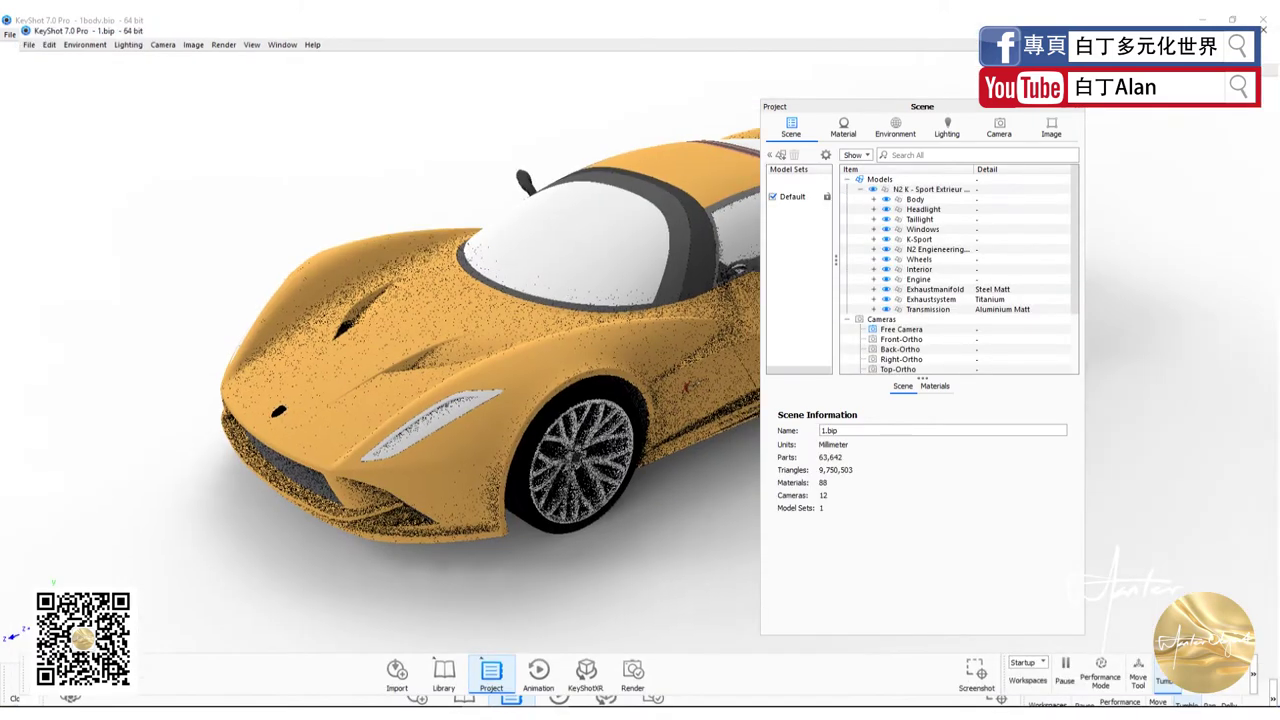
Close the Project panel and bring up Render output at 800 × 388 px PNG, leaving the resolution presets unchanged.
{"action": "left_click", "coordinate": [1077, 107]}
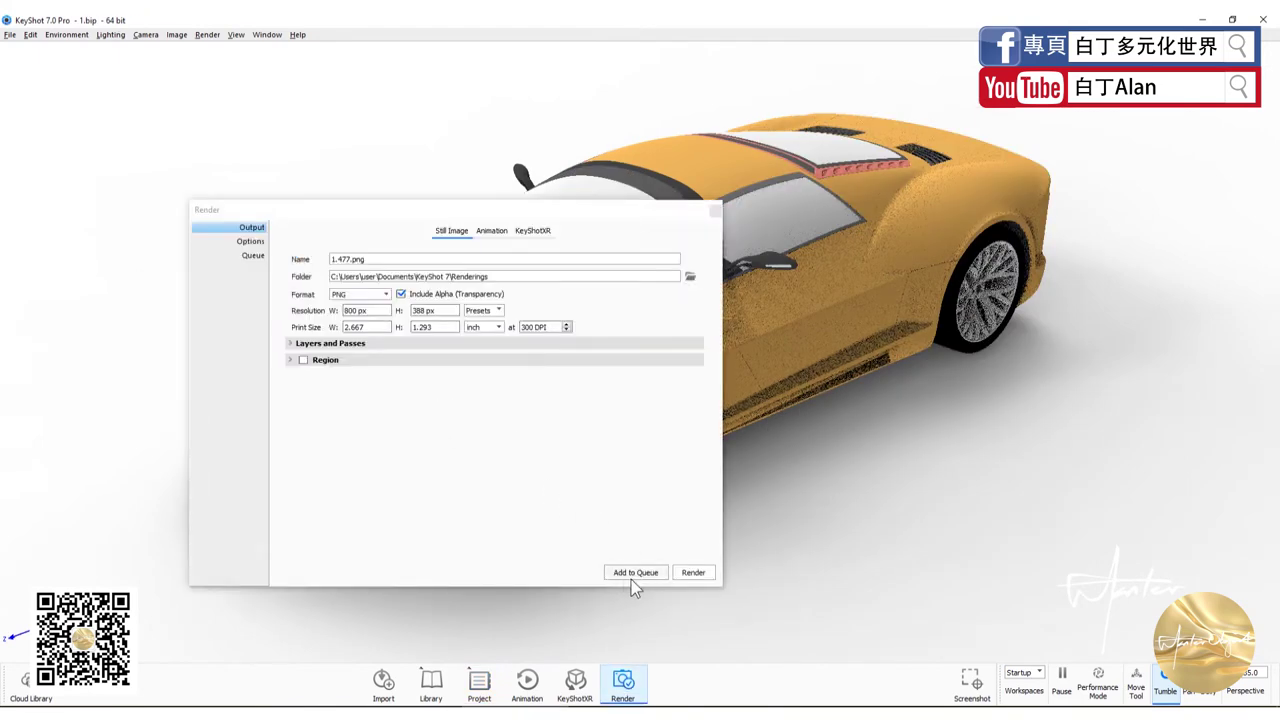
{"action": "left_click", "coordinate": [484, 310]}
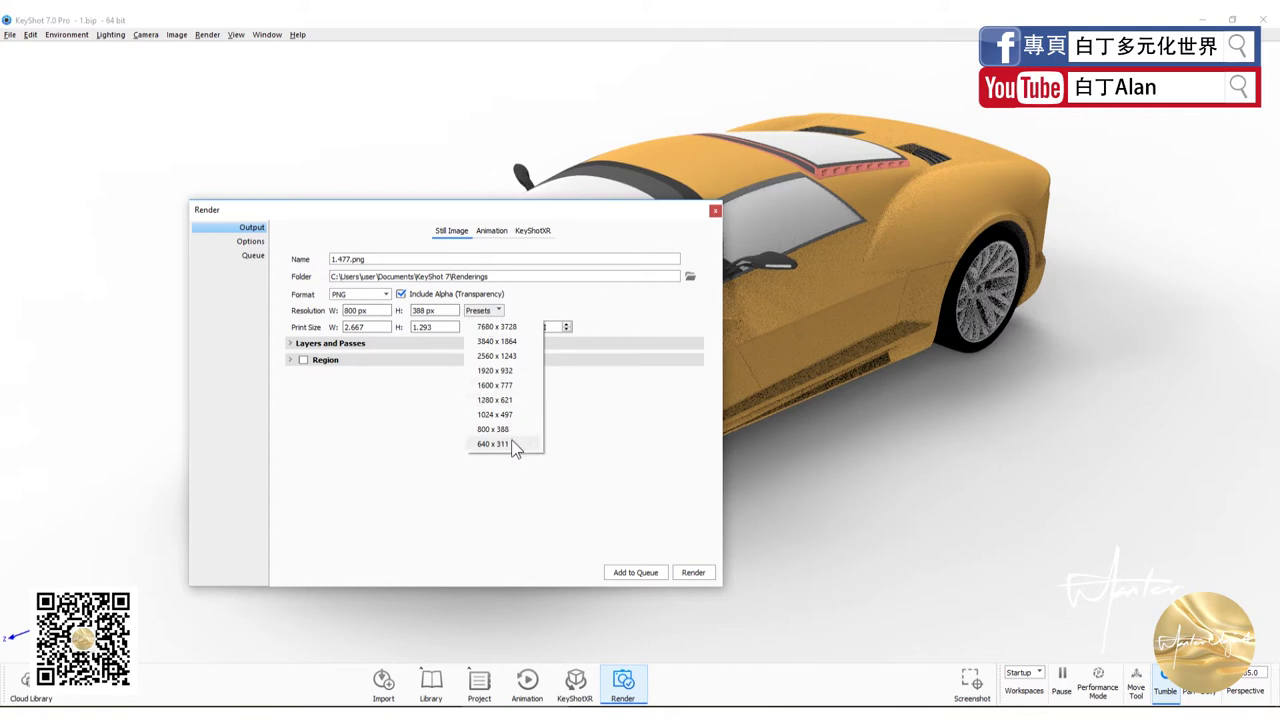
{"action": "left_click", "coordinate": [717, 211]}
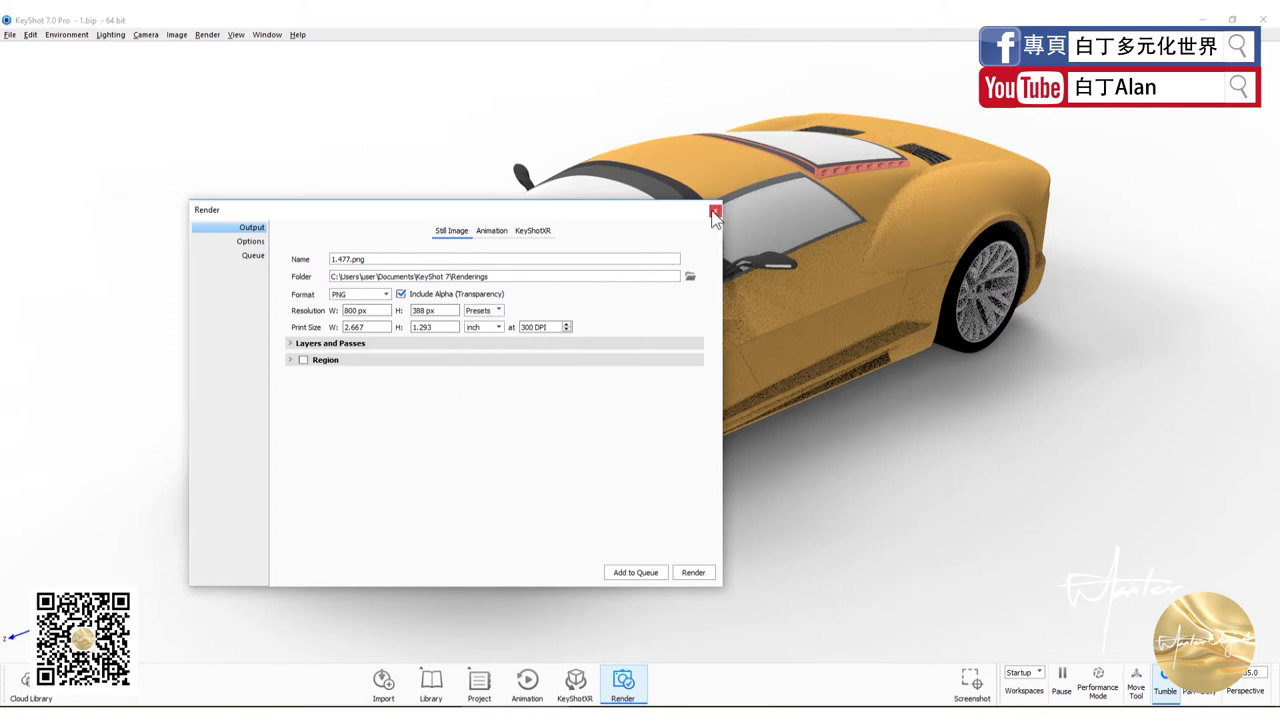
Close the Render dialog and toggle the Engine and Body parts' visibility in the Scene tree.
{"action": "left_click", "coordinate": [715, 211]}
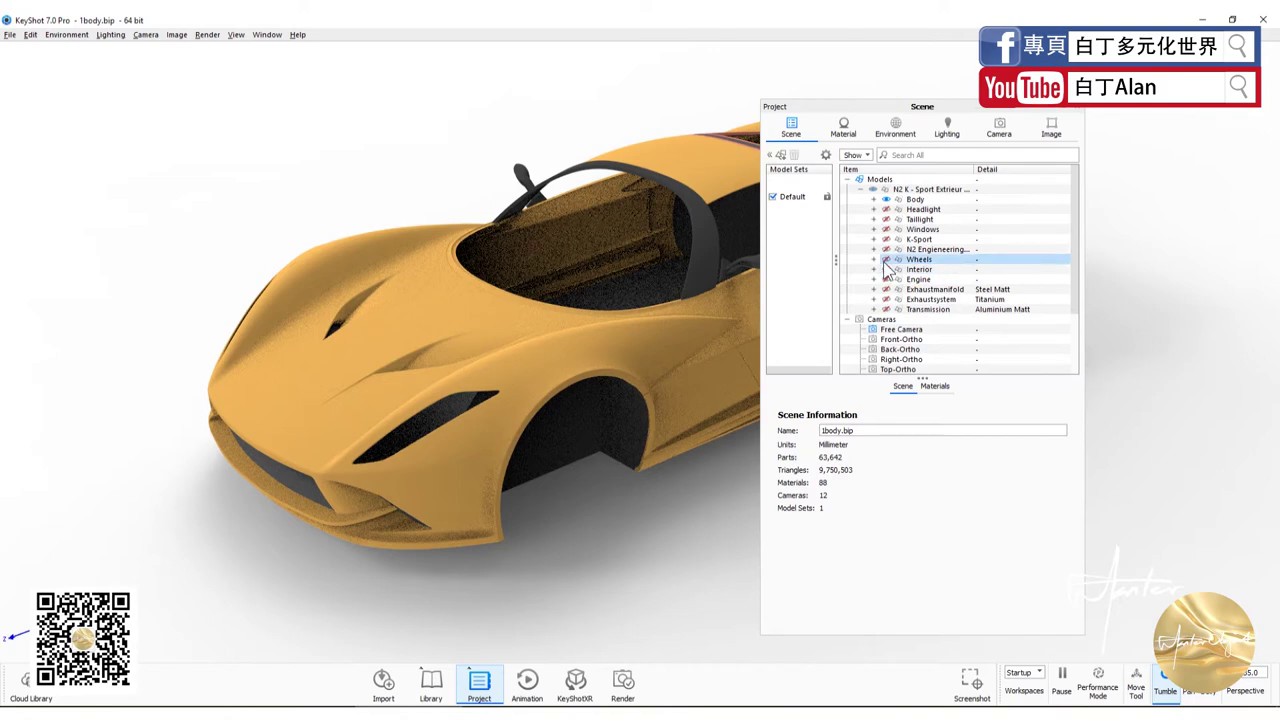
{"action": "left_click", "coordinate": [885, 280]}
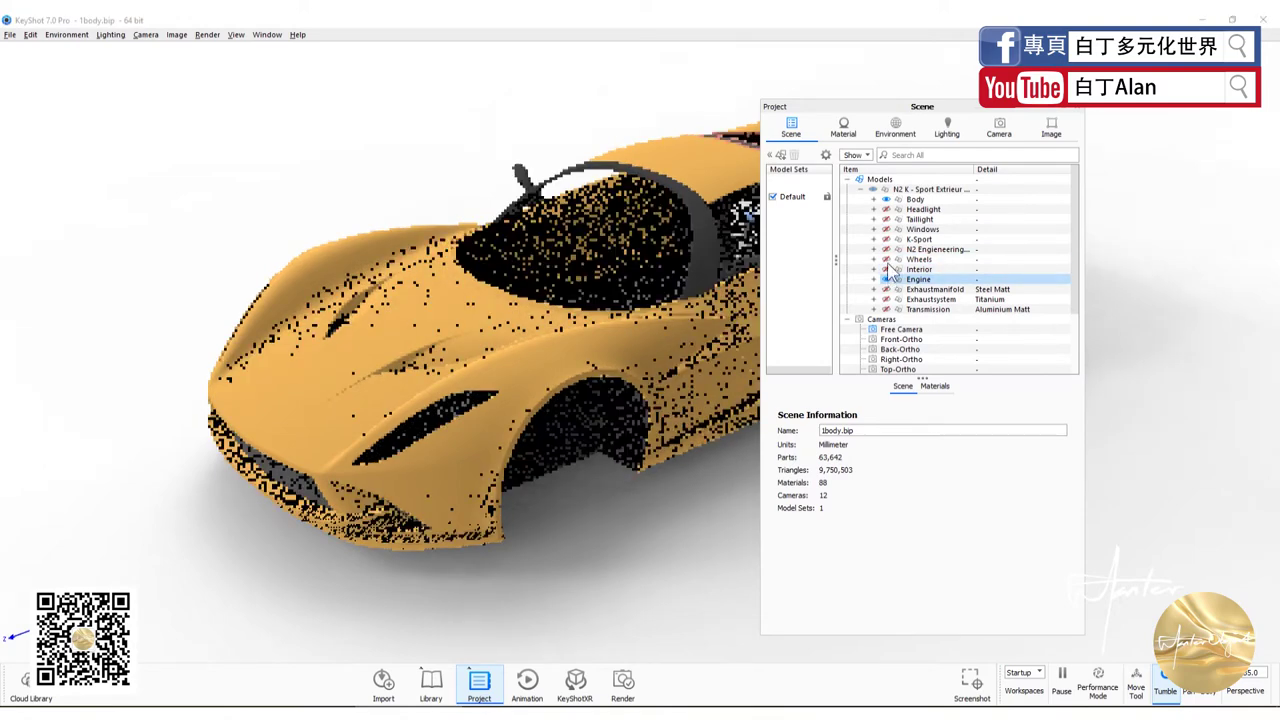
{"action": "left_click", "coordinate": [886, 200]}
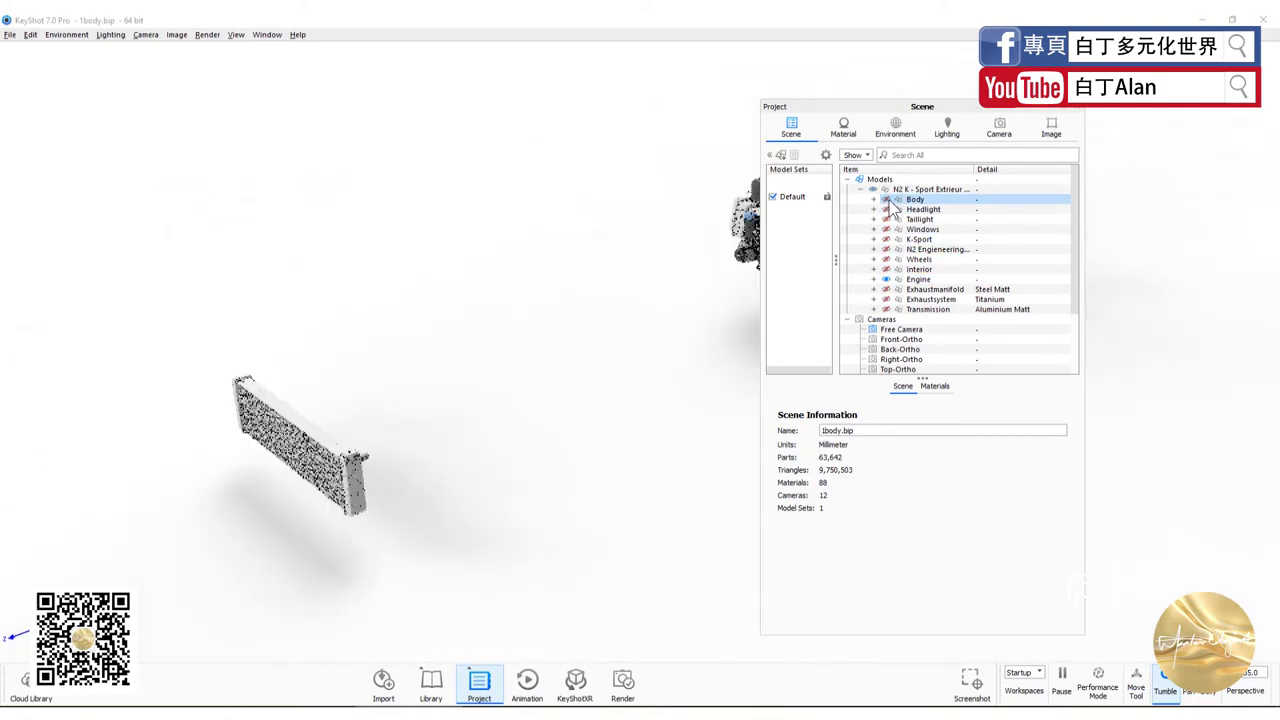
{"action": "left_click_drag", "start_coordinate": [946, 114], "coordinate": [1110, 284]}
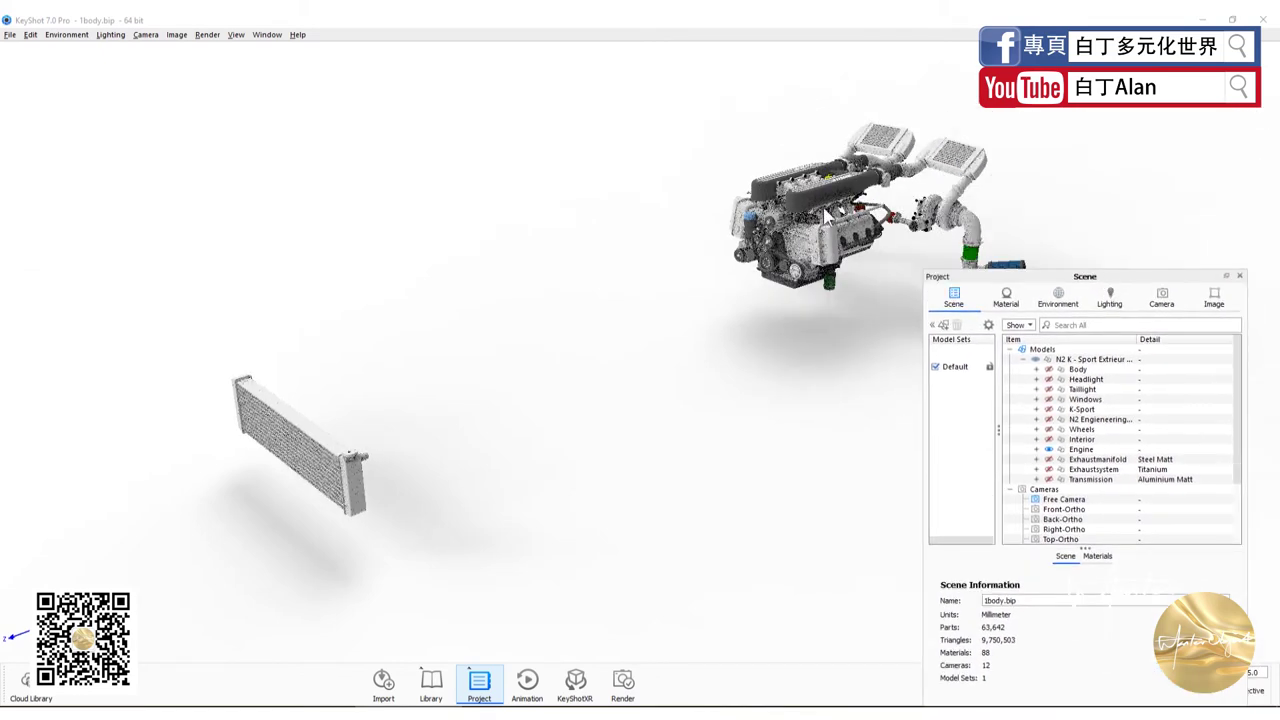
{"action": "left_click", "coordinate": [1048, 449]}
{"action": "left_click", "coordinate": [1049, 460]}
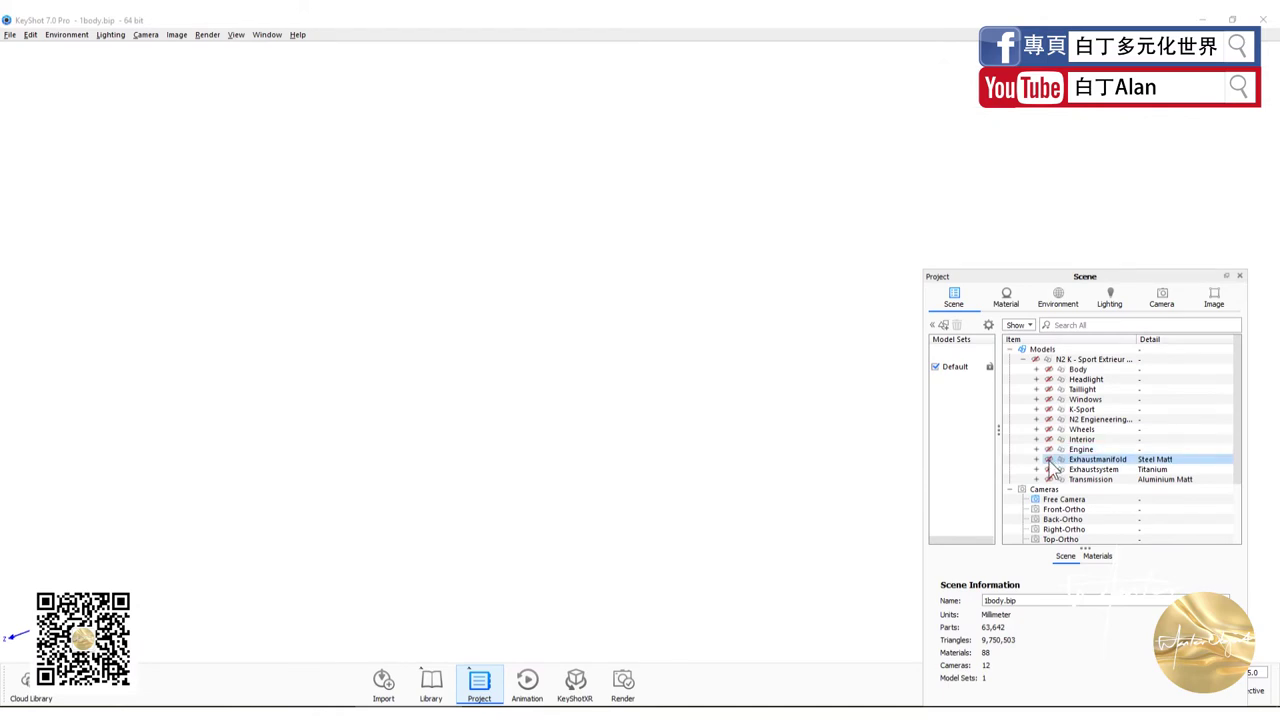
Show Taillight, Headlight, N2 Engineering, Interior, Windows, Body and K-Sport while keeping Wheels hidden.
{"action": "left_click", "coordinate": [1053, 383]}
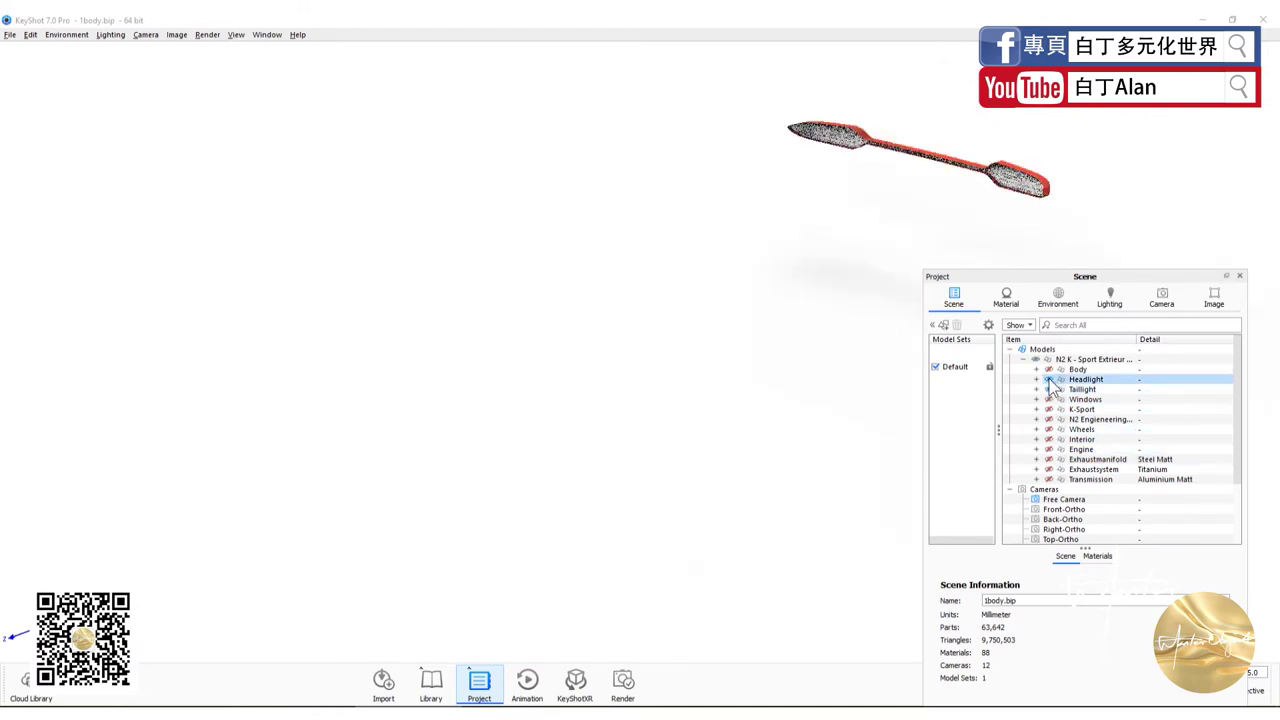
{"action": "left_click", "coordinate": [1049, 379]}
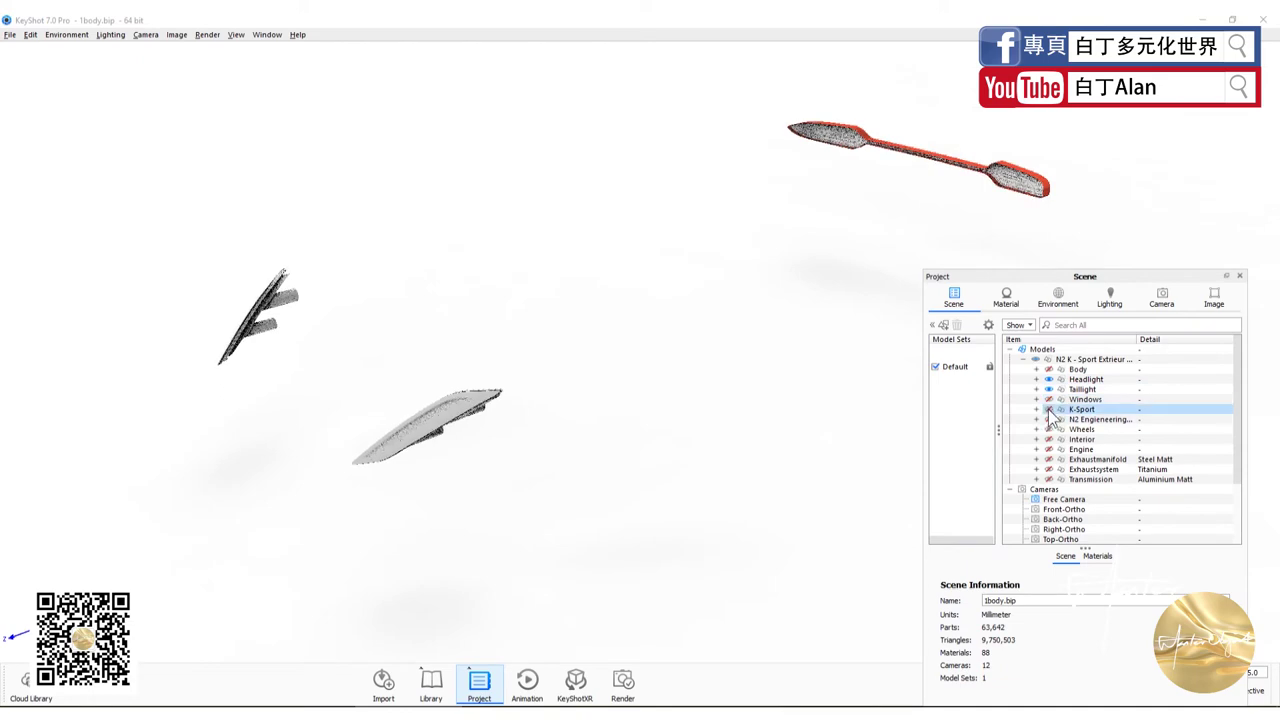
{"action": "left_click", "coordinate": [1049, 419]}
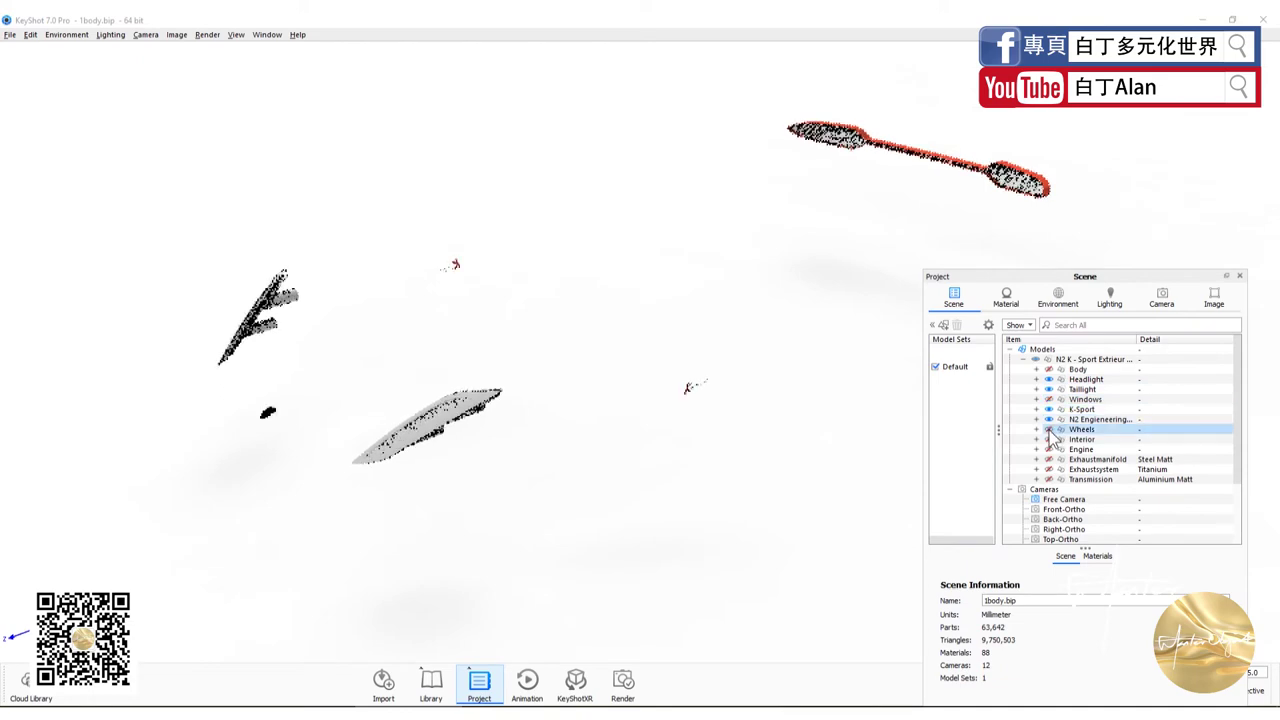
{"action": "left_click", "coordinate": [1049, 429]}
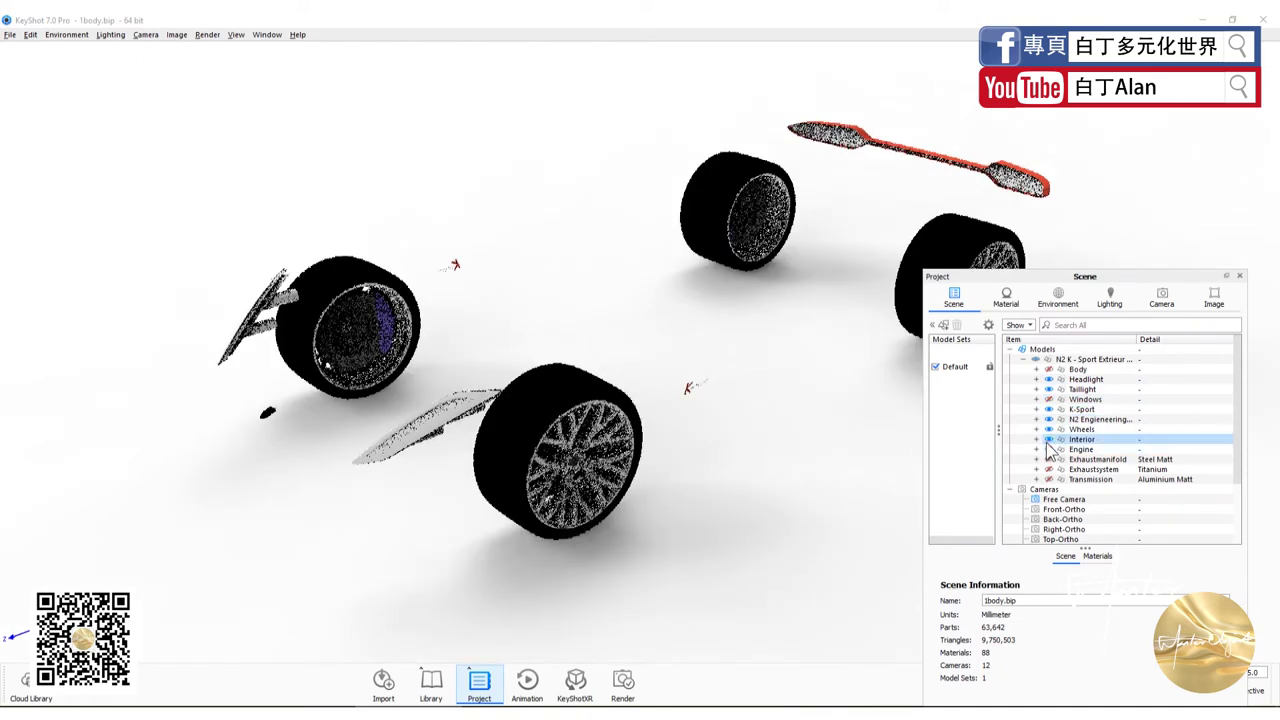
{"action": "left_click", "coordinate": [1049, 439]}
{"action": "left_click", "coordinate": [1049, 429]}
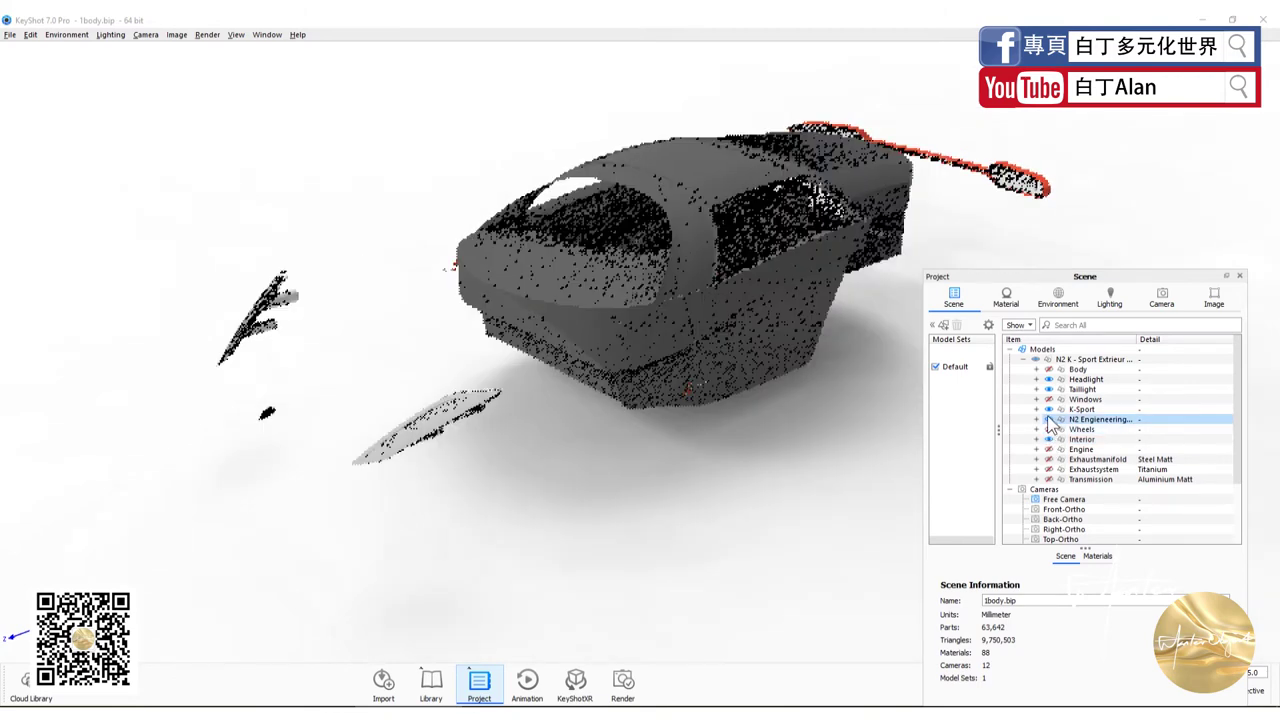
{"action": "left_click", "coordinate": [1049, 419]}
{"action": "left_click", "coordinate": [1049, 419]}
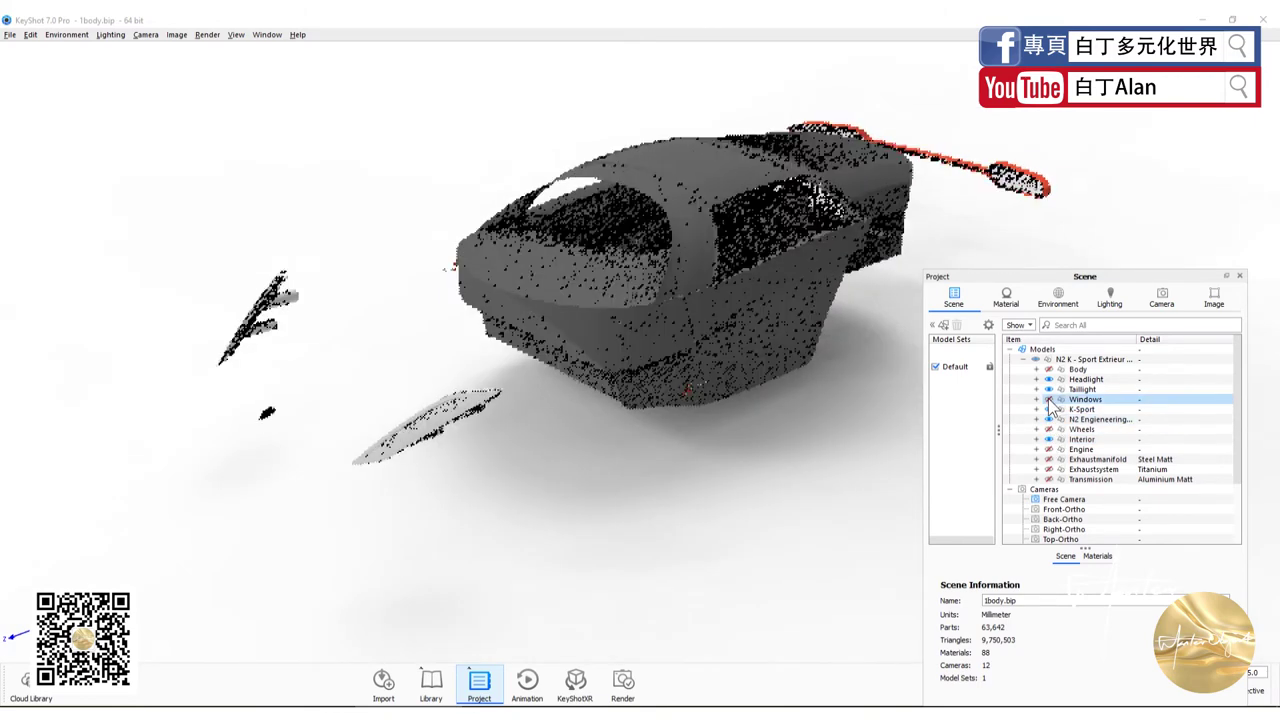
{"action": "left_click", "coordinate": [1049, 379]}
{"action": "left_click", "coordinate": [1049, 369]}
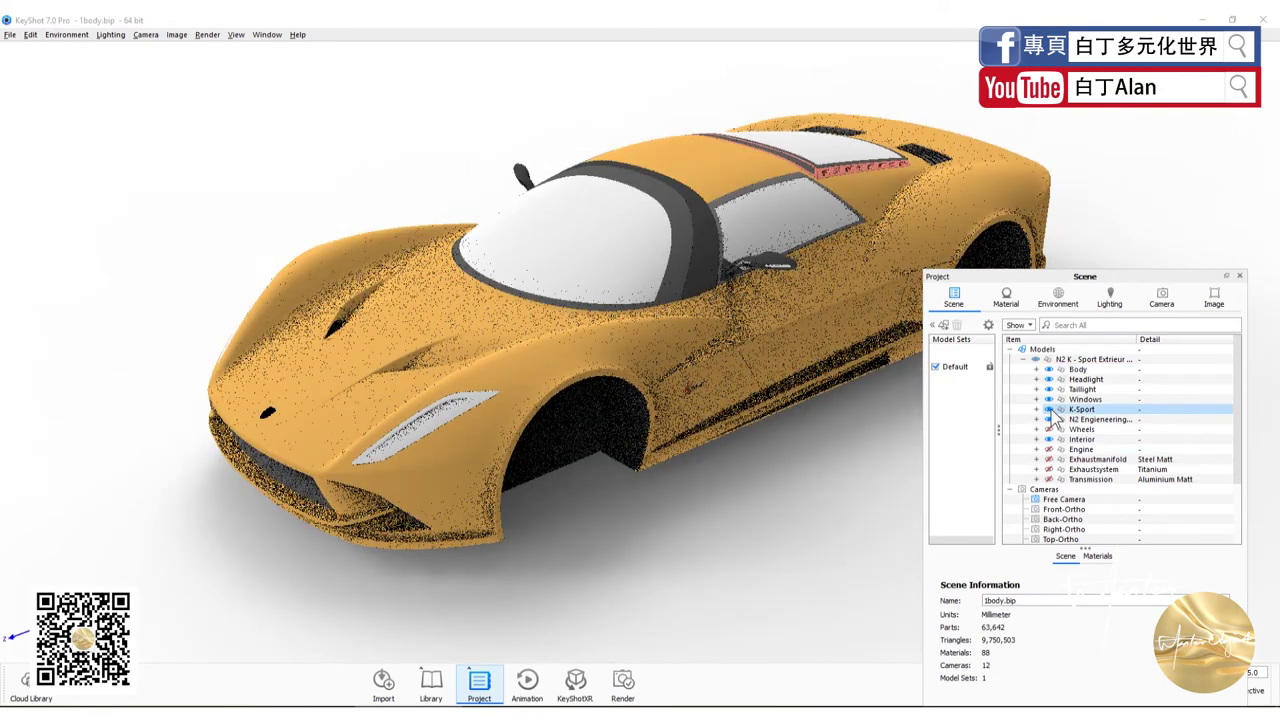
{"action": "left_click", "coordinate": [1080, 369]}
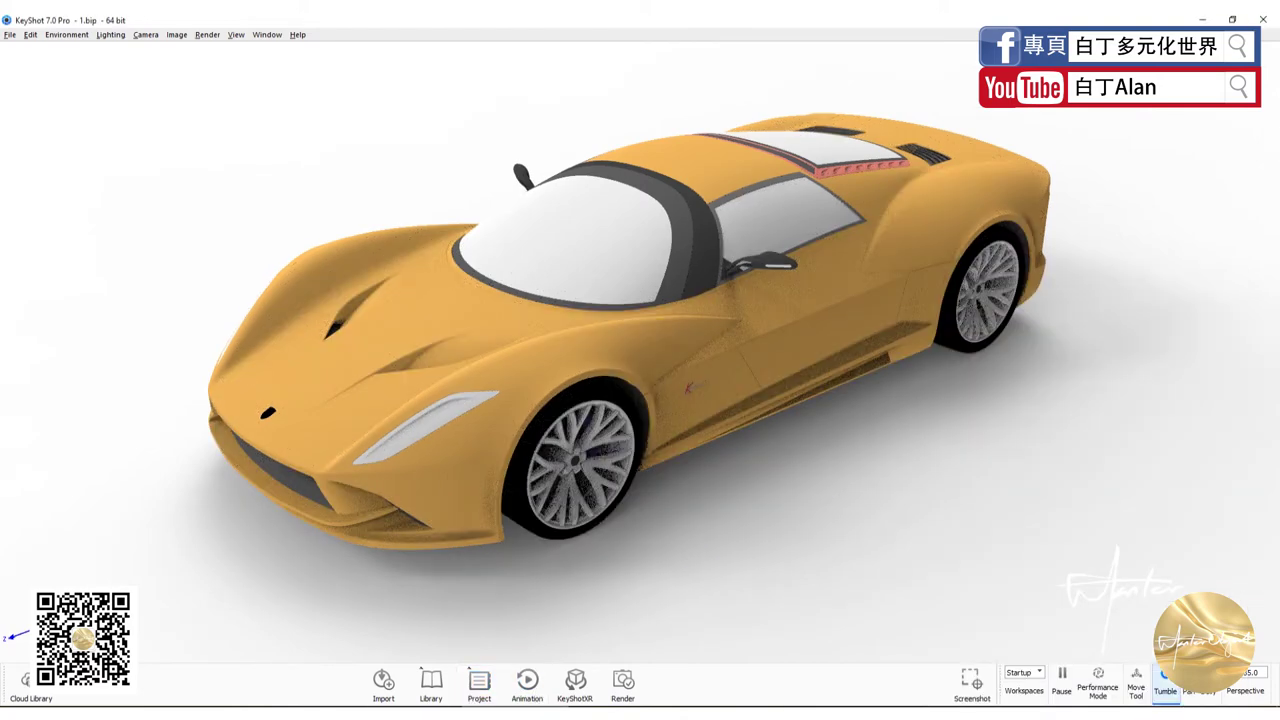
Hide the Body, Headlight, Taillight, Windows, K-Sport, N2 Engineering and Transmission parts.
{"action": "left_click", "coordinate": [1262, 19]}
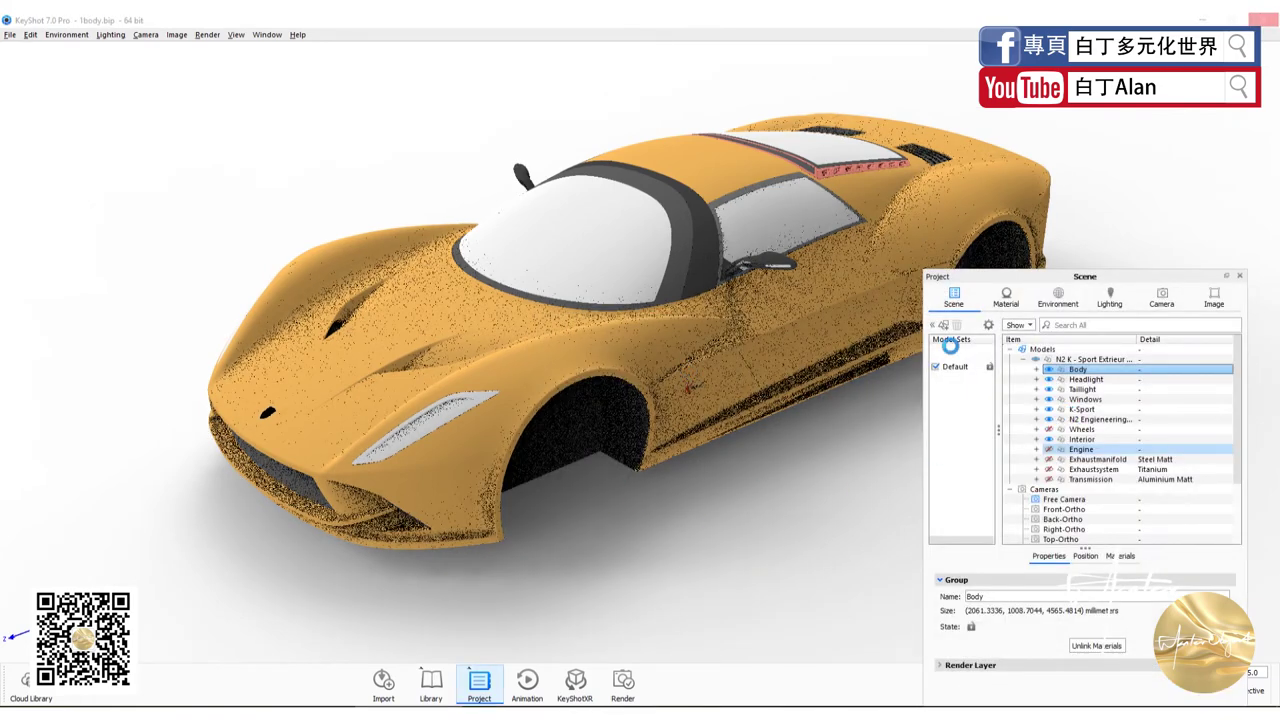
{"action": "key", "text": "Escape"}
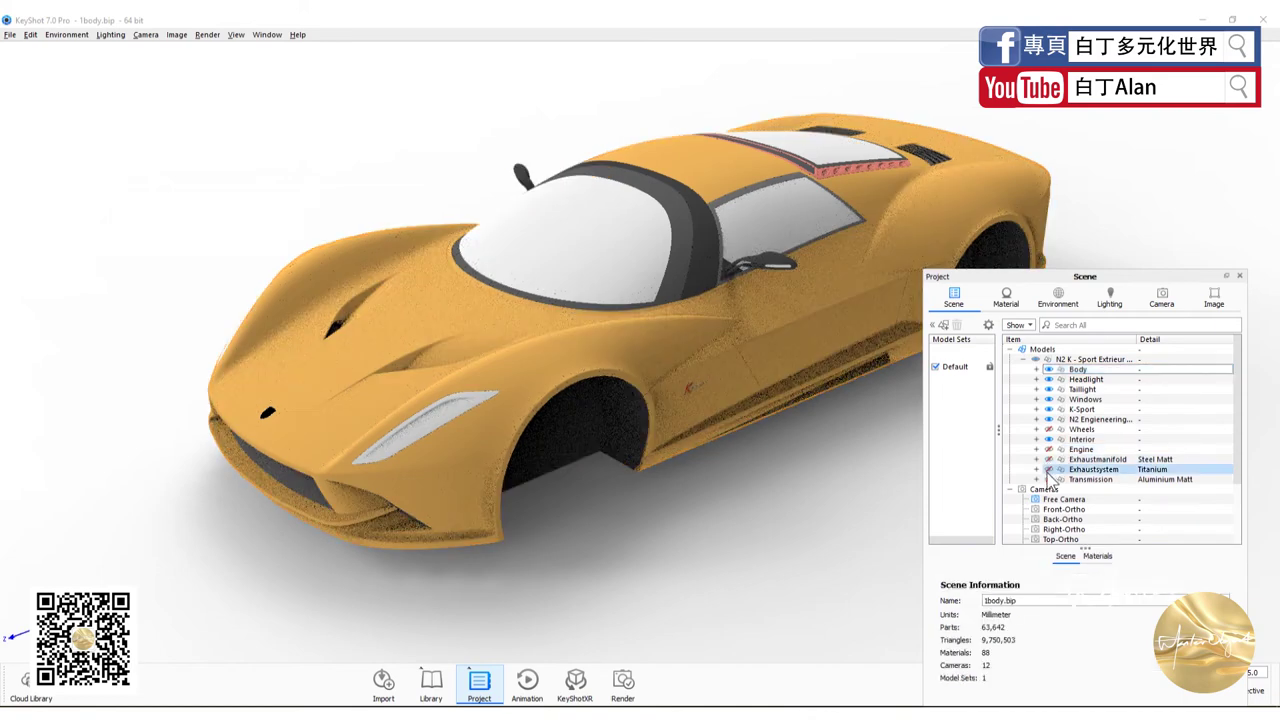
{"action": "left_click", "coordinate": [1048, 379]}
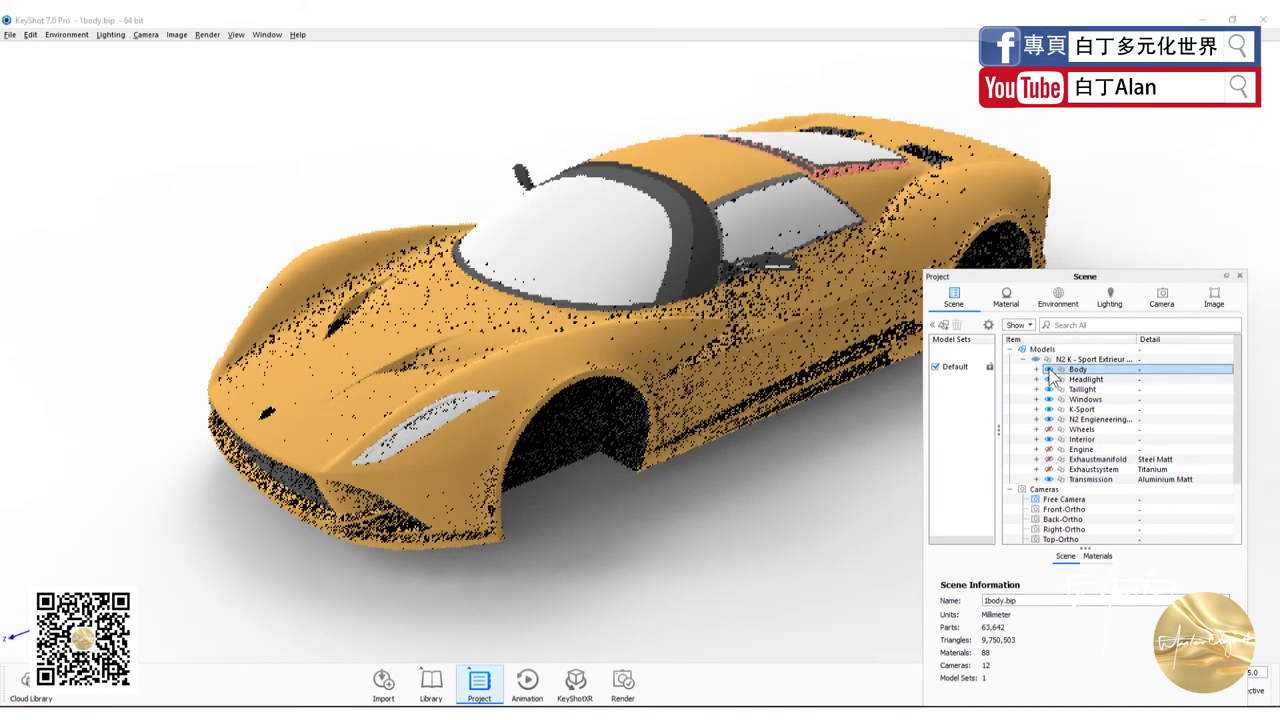
{"action": "left_click", "coordinate": [1048, 369]}
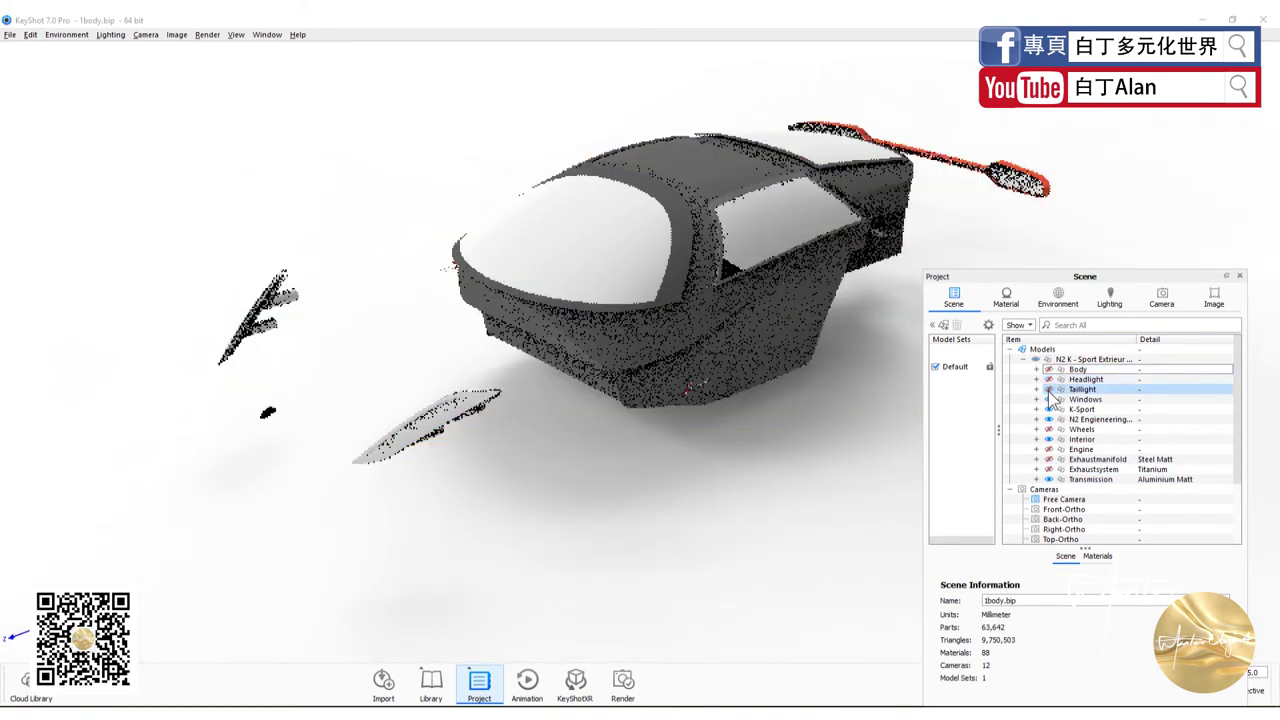
{"action": "left_click", "coordinate": [1048, 389]}
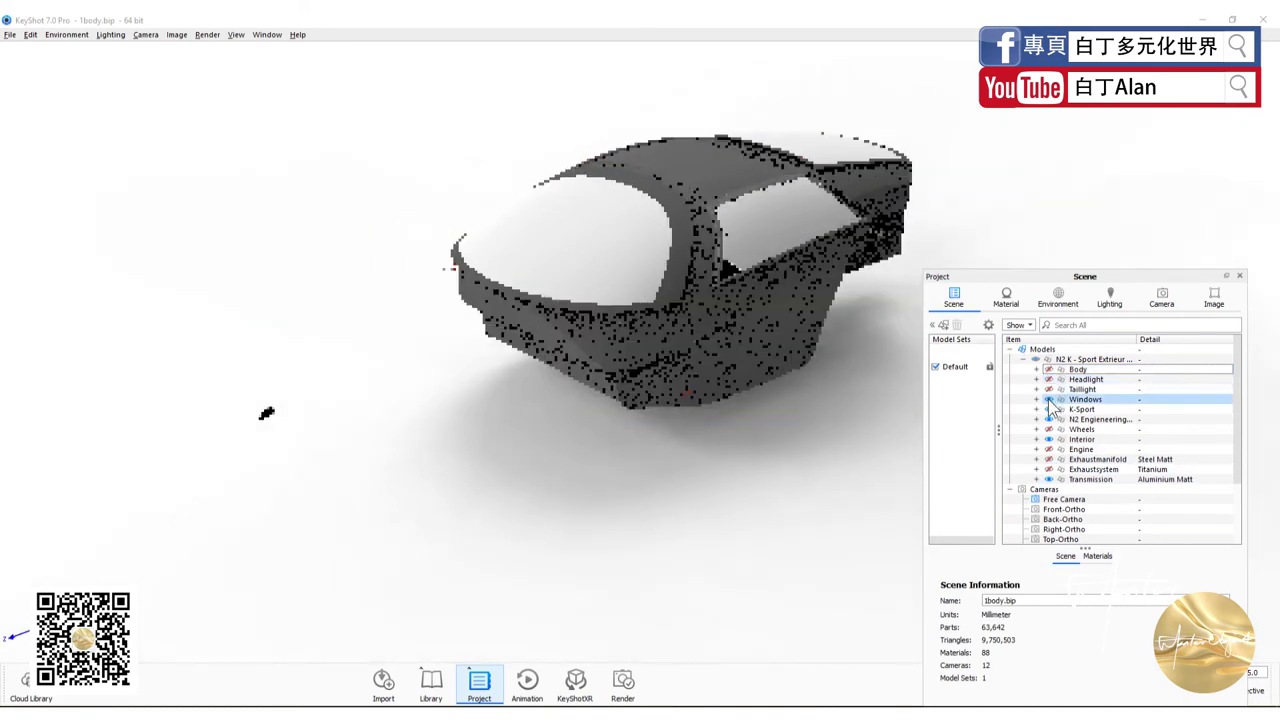
{"action": "left_click", "coordinate": [1048, 399]}
{"action": "left_click", "coordinate": [1048, 409]}
{"action": "left_click", "coordinate": [1048, 419]}
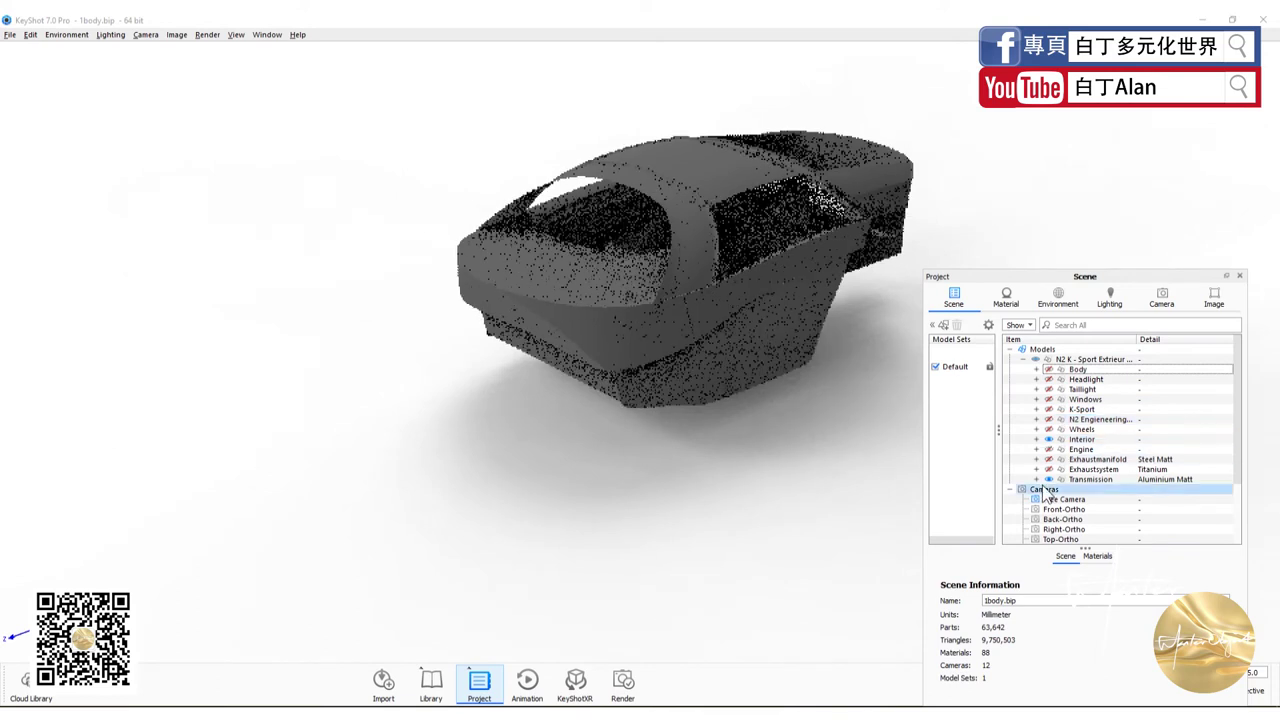
{"action": "left_click", "coordinate": [1048, 479]}
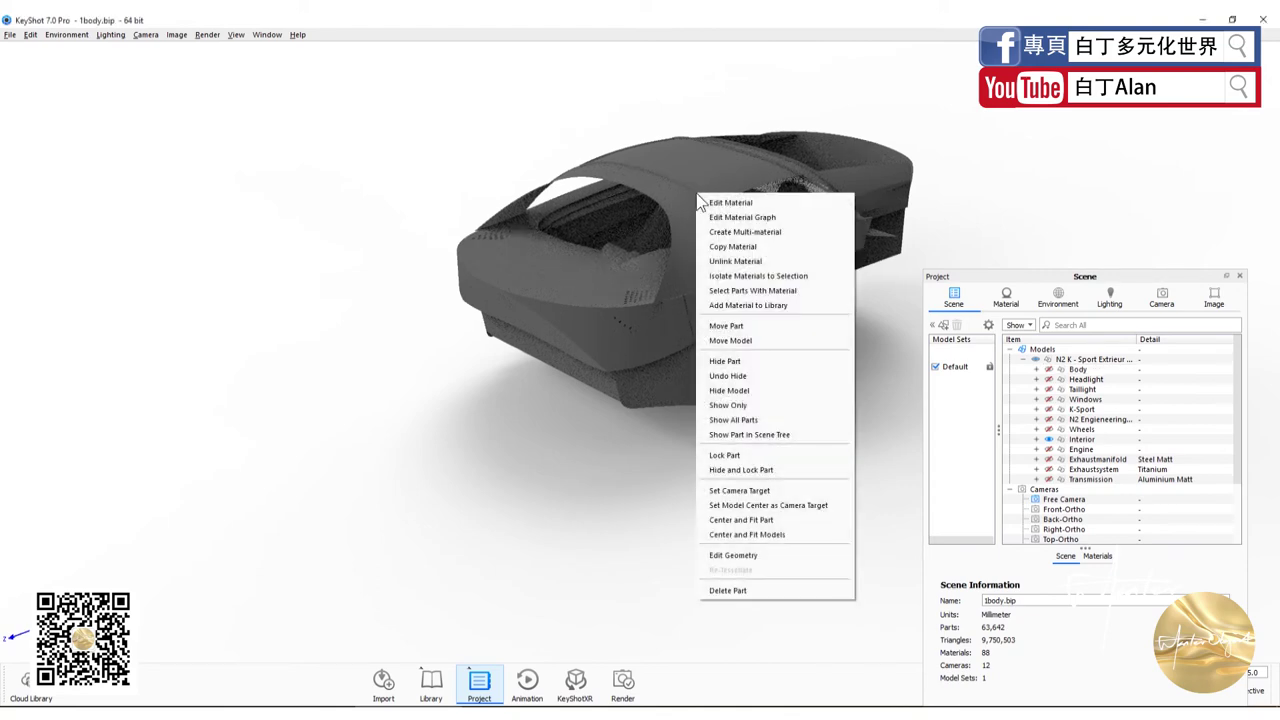
Hide the cabin shell and two roof pieces in the viewport to expose the seats.
{"action": "right_click", "coordinate": [694, 189]}
{"action": "left_click", "coordinate": [728, 359]}
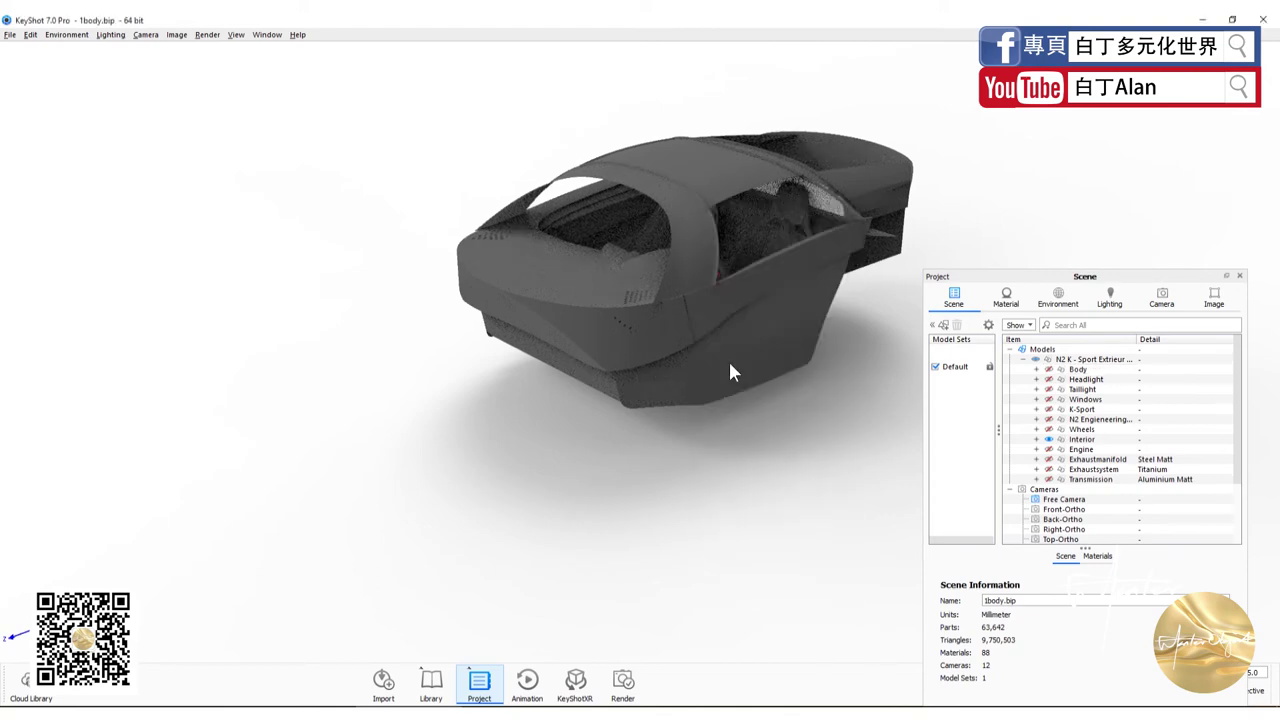
{"action": "right_click", "coordinate": [703, 218]}
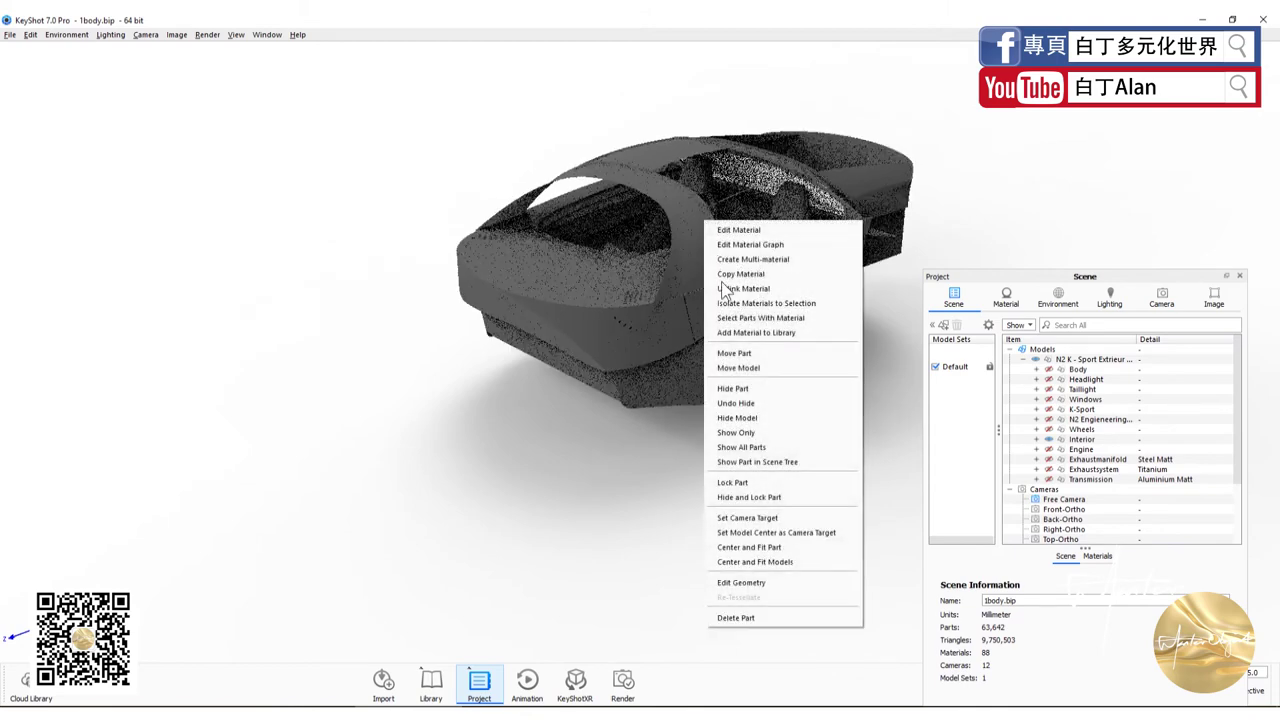
{"action": "left_click", "coordinate": [738, 403]}
{"action": "right_click", "coordinate": [650, 148]}
{"action": "left_click", "coordinate": [687, 320]}
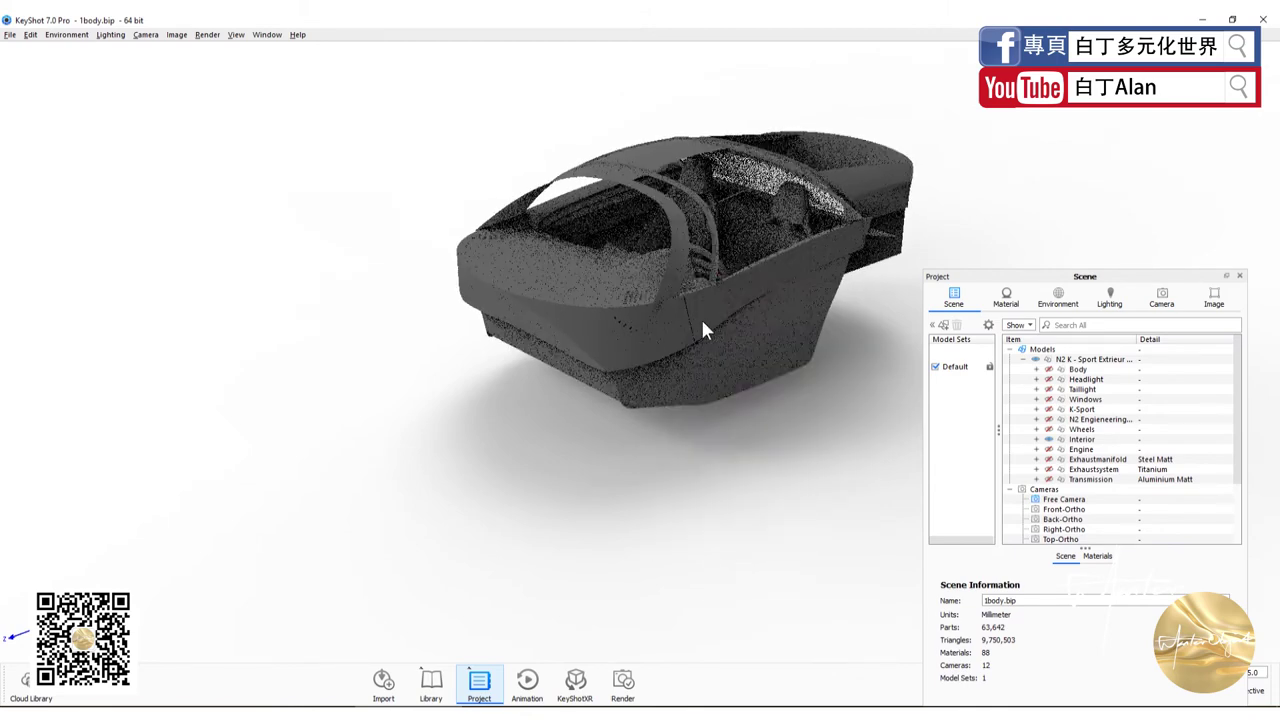
{"action": "left_click", "coordinate": [9, 36]}
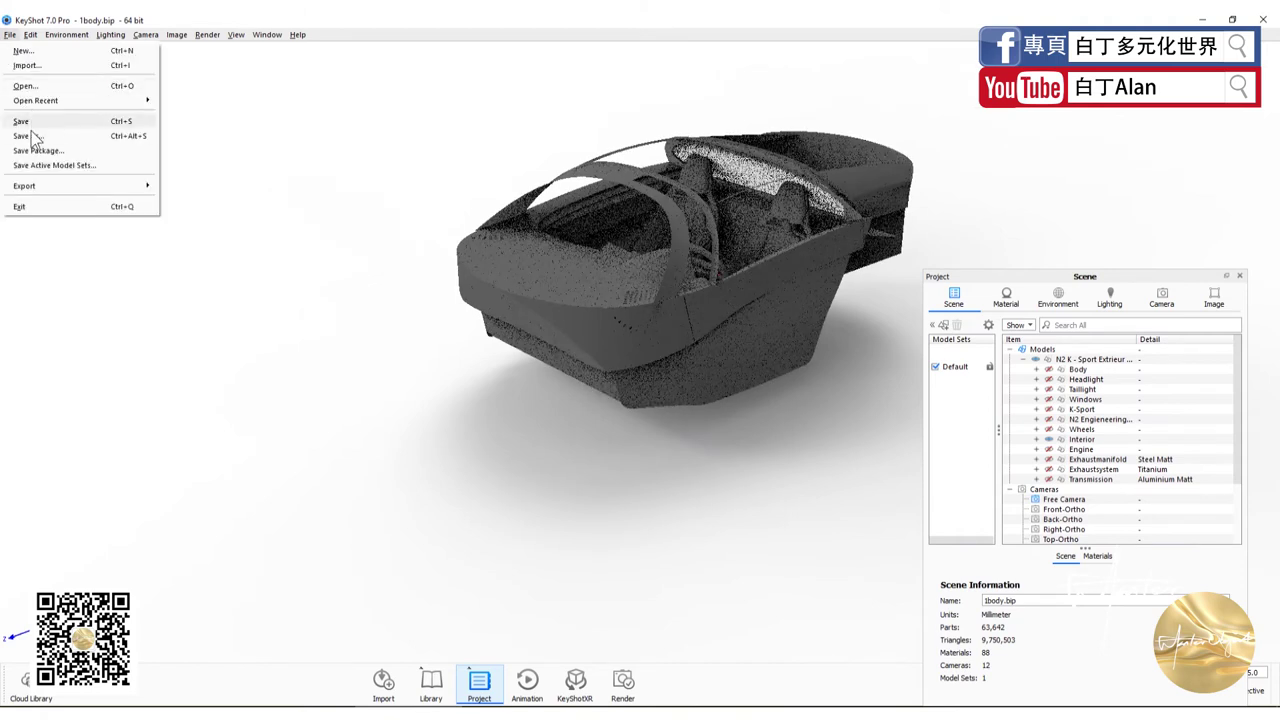
Save the interior-only scene, browse the environment presets library, then close the Library and Project panels.
{"action": "left_click", "coordinate": [293, 143]}
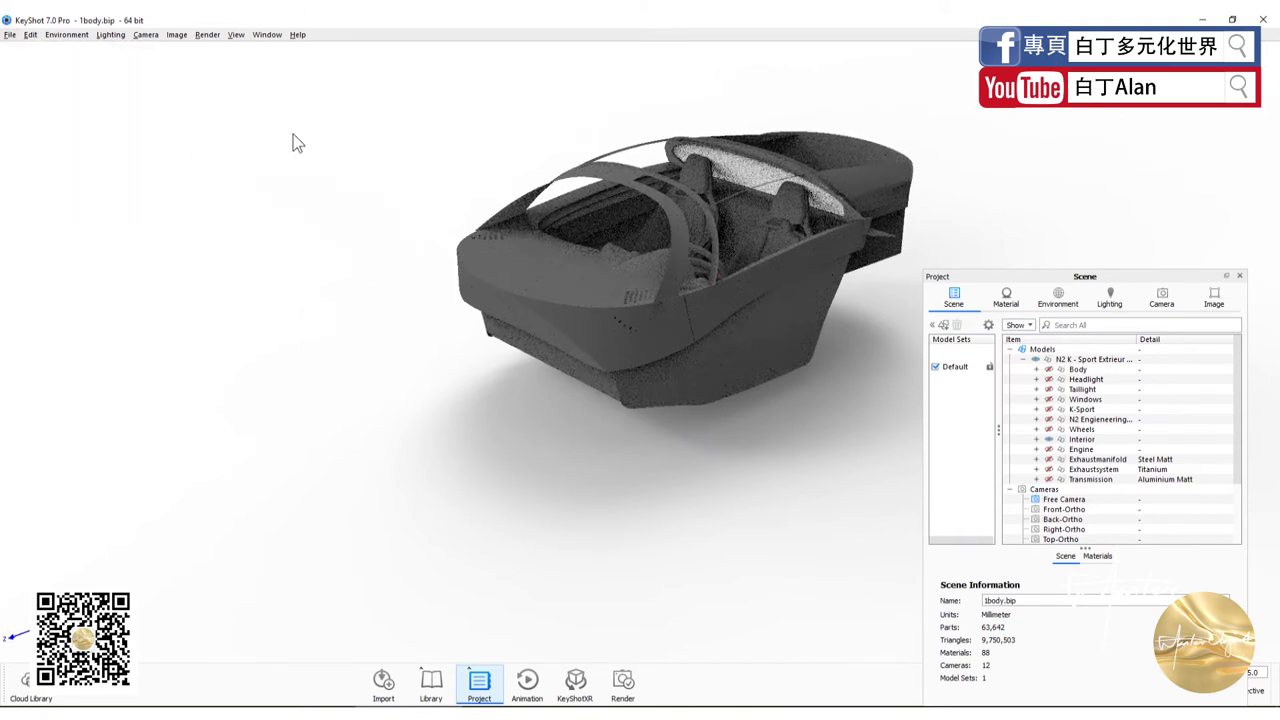
{"action": "left_click", "coordinate": [1058, 296]}
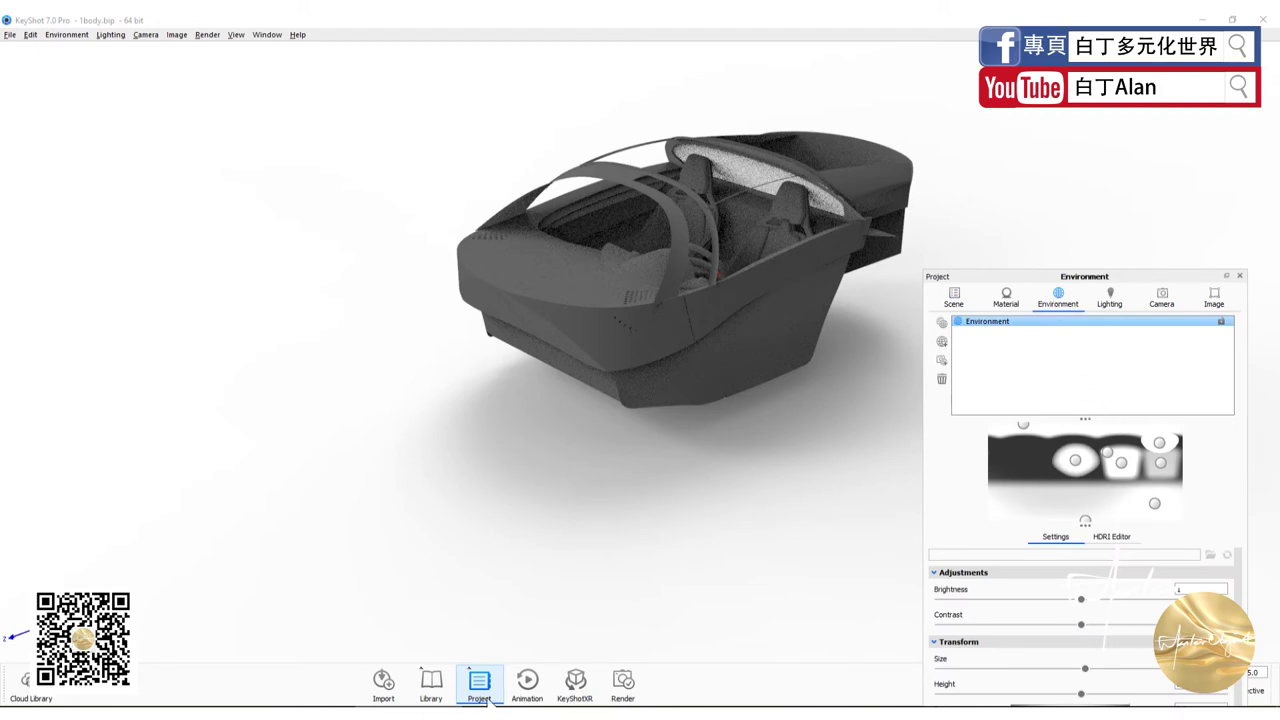
{"action": "left_click", "coordinate": [431, 684]}
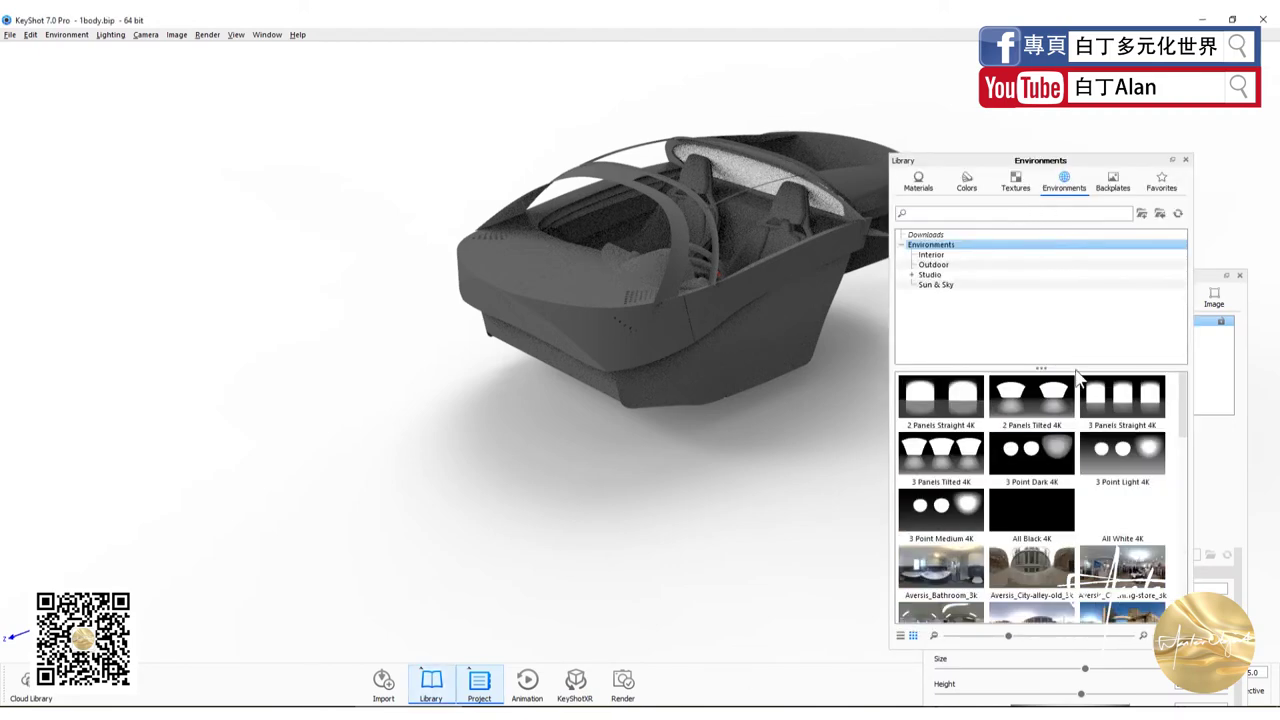
{"action": "scroll", "coordinate": [1106, 545], "scroll_direction": "down", "scroll_amount": 5}
{"action": "left_click", "coordinate": [1184, 161]}
{"action": "left_click", "coordinate": [1237, 272]}
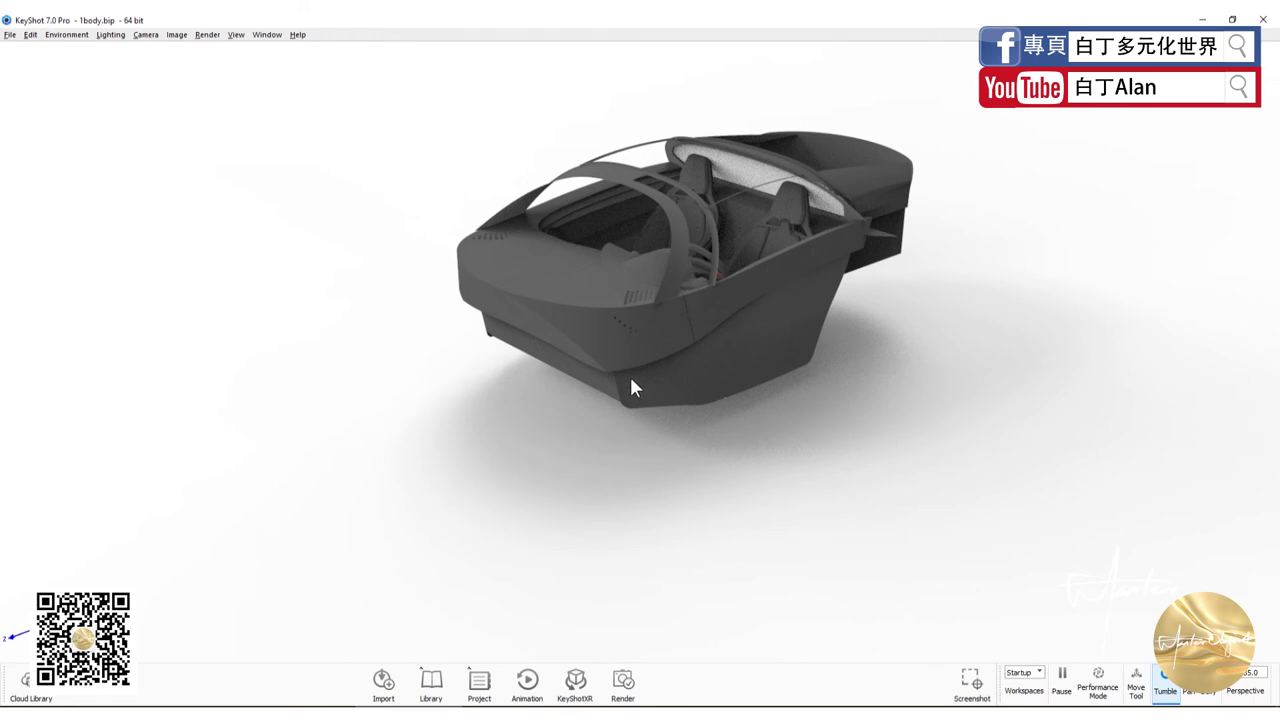
Reopen the Scene tree and show the Body, Transmission, Exhaustsystem and Exhaustmanifold parts again.
{"action": "left_click", "coordinate": [489, 691]}
{"action": "left_click", "coordinate": [963, 230]}
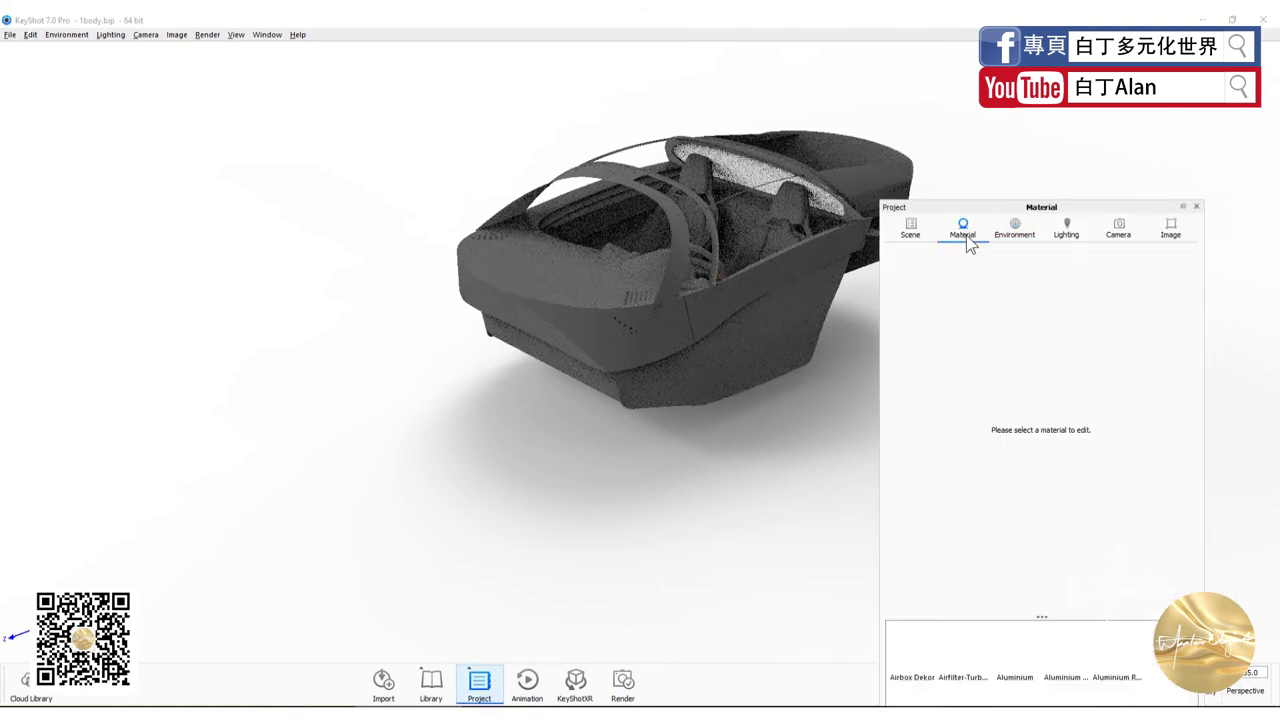
{"action": "left_click", "coordinate": [912, 230]}
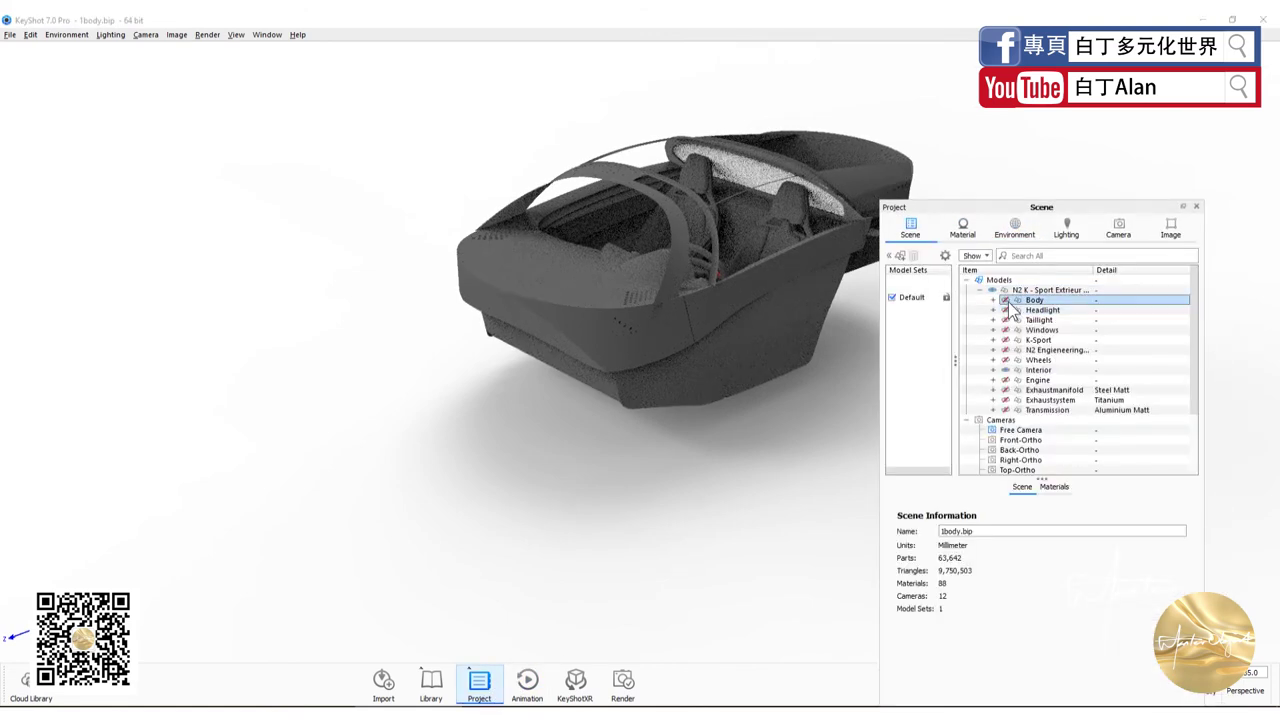
{"action": "left_click", "coordinate": [1005, 300]}
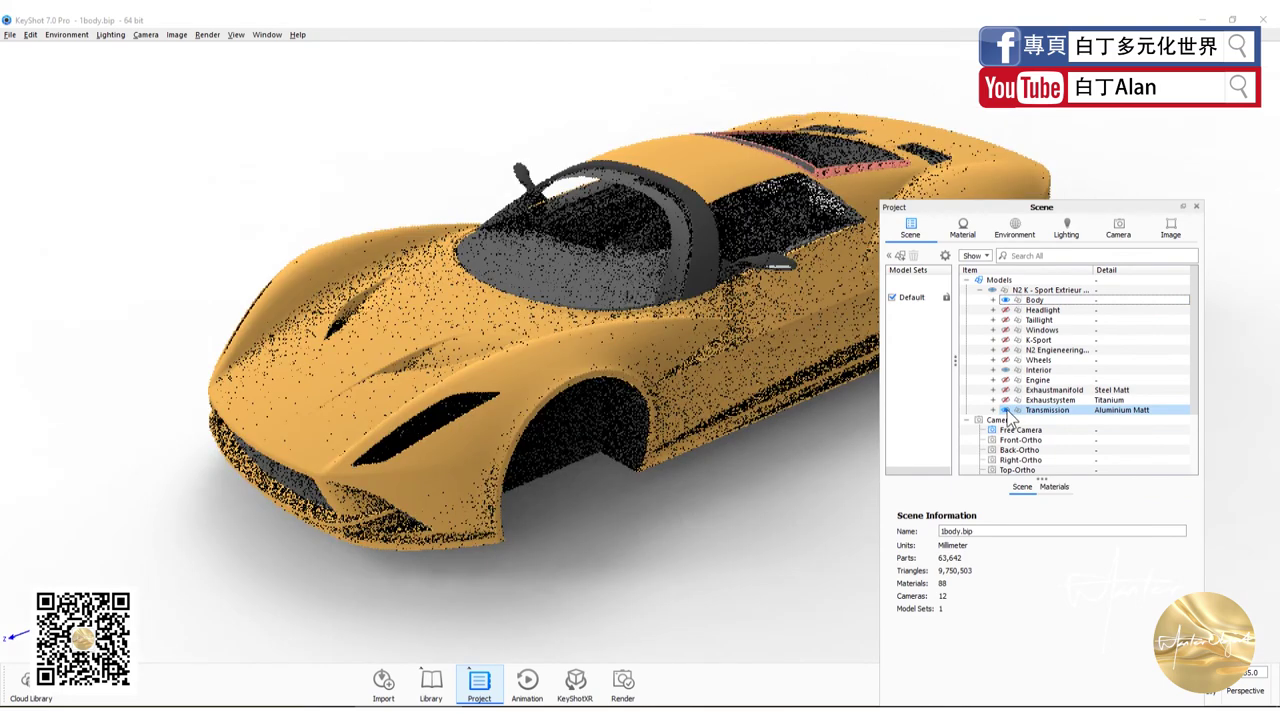
{"action": "left_click", "coordinate": [1005, 410]}
{"action": "left_click", "coordinate": [1005, 400]}
{"action": "left_click", "coordinate": [1005, 390]}
Show Engine, Interior, Wheels, N2 Engineering, K-Sport, Windows, Taillight and Headlight, then close the scene panel.
{"action": "left_click", "coordinate": [1005, 380]}
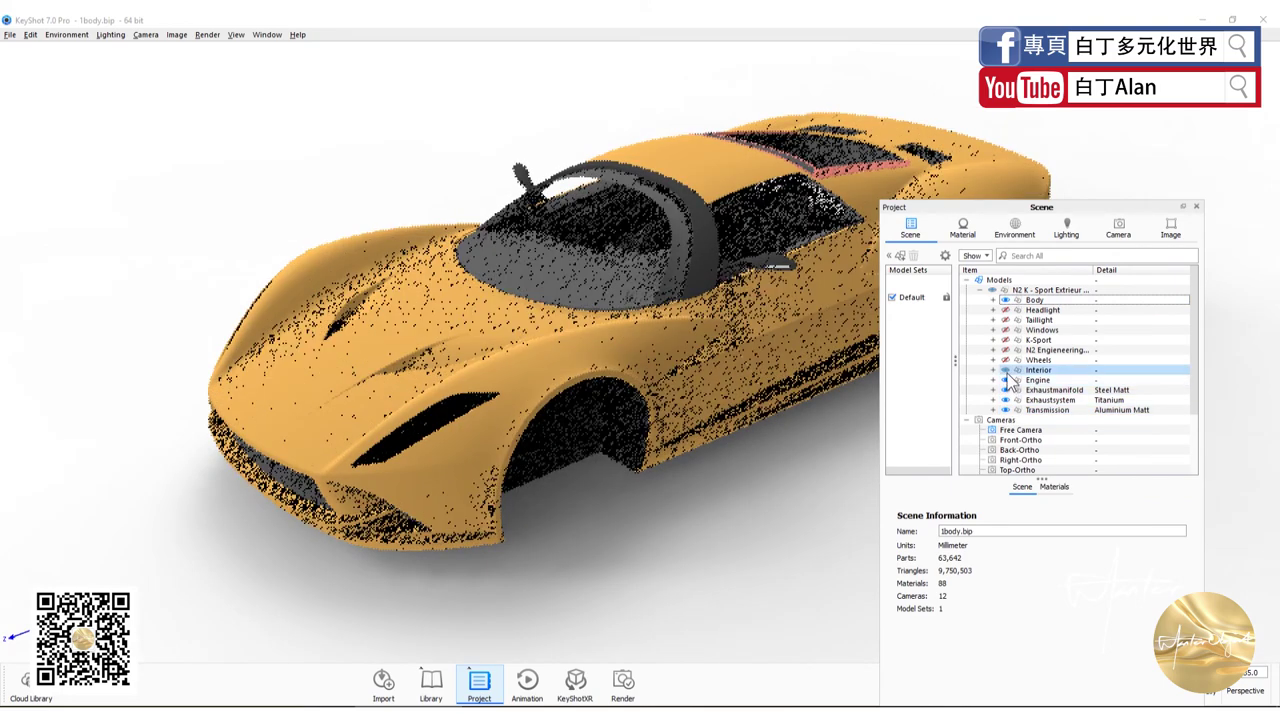
{"action": "left_click", "coordinate": [1005, 370]}
{"action": "left_click", "coordinate": [1005, 360]}
{"action": "left_click", "coordinate": [1005, 350]}
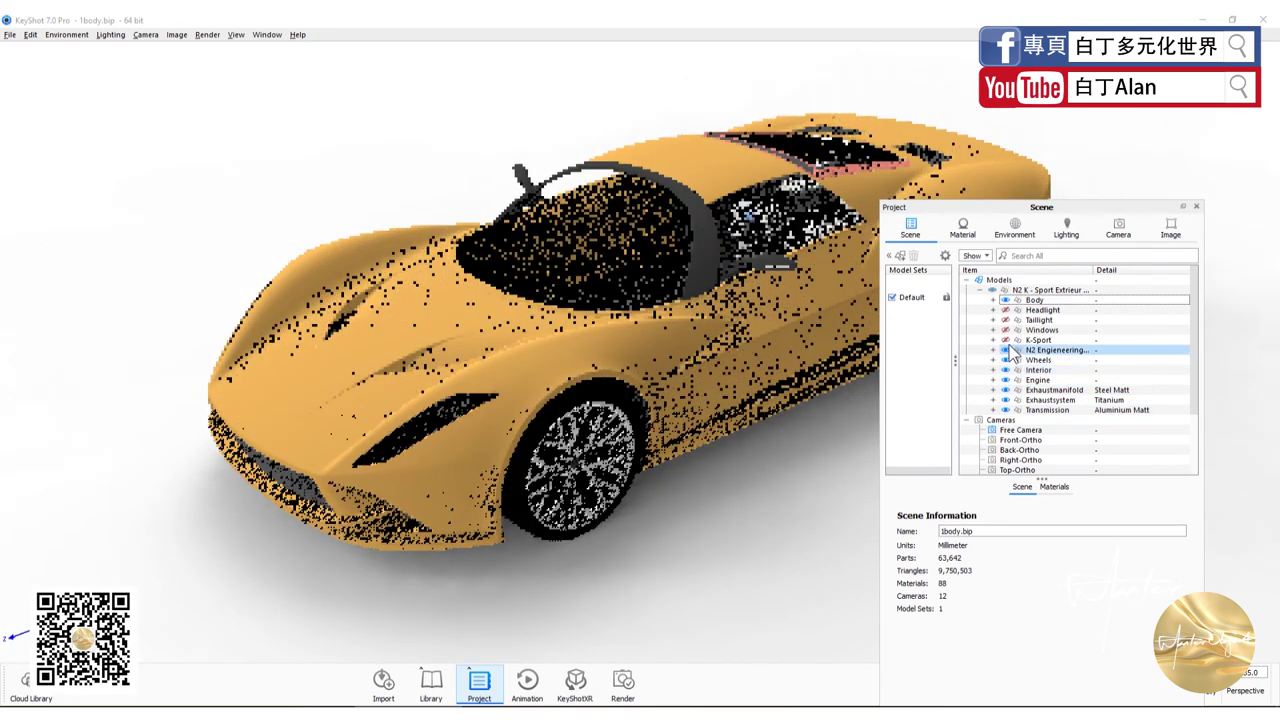
{"action": "left_click", "coordinate": [1005, 340]}
{"action": "left_click", "coordinate": [1005, 330]}
{"action": "left_click", "coordinate": [1005, 320]}
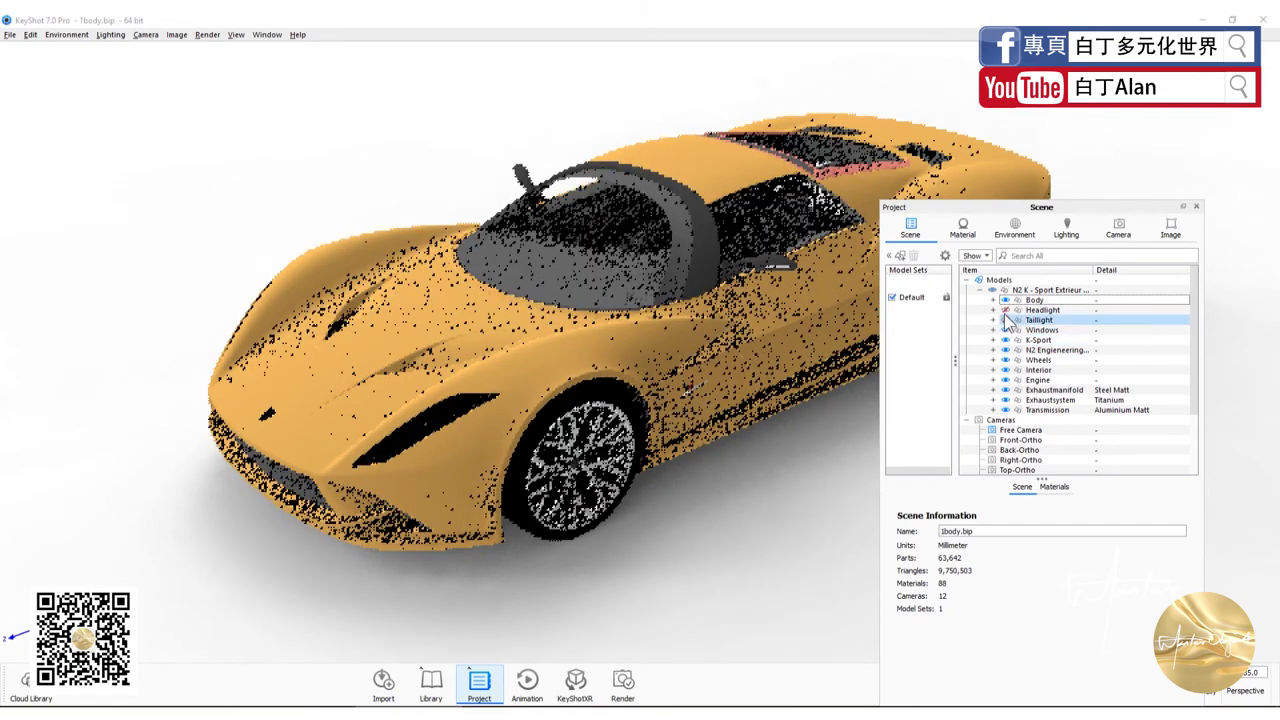
{"action": "left_click", "coordinate": [1005, 310]}
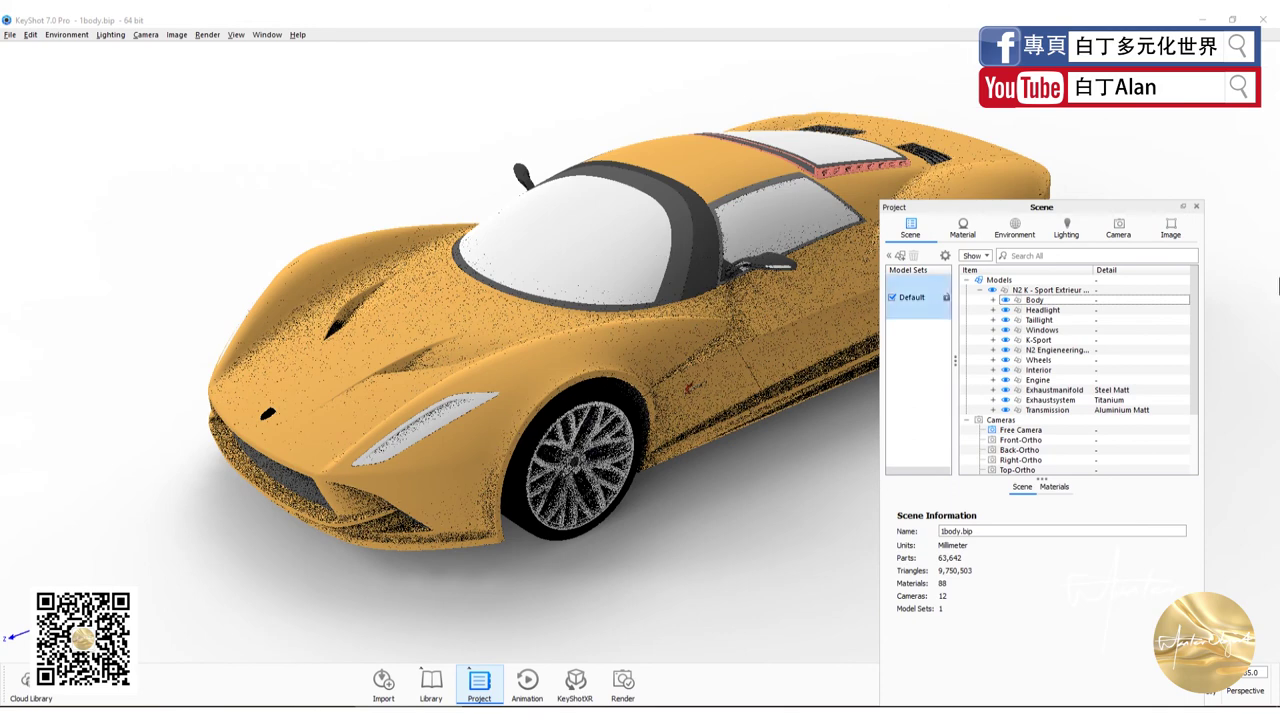
{"action": "left_click", "coordinate": [1196, 206]}
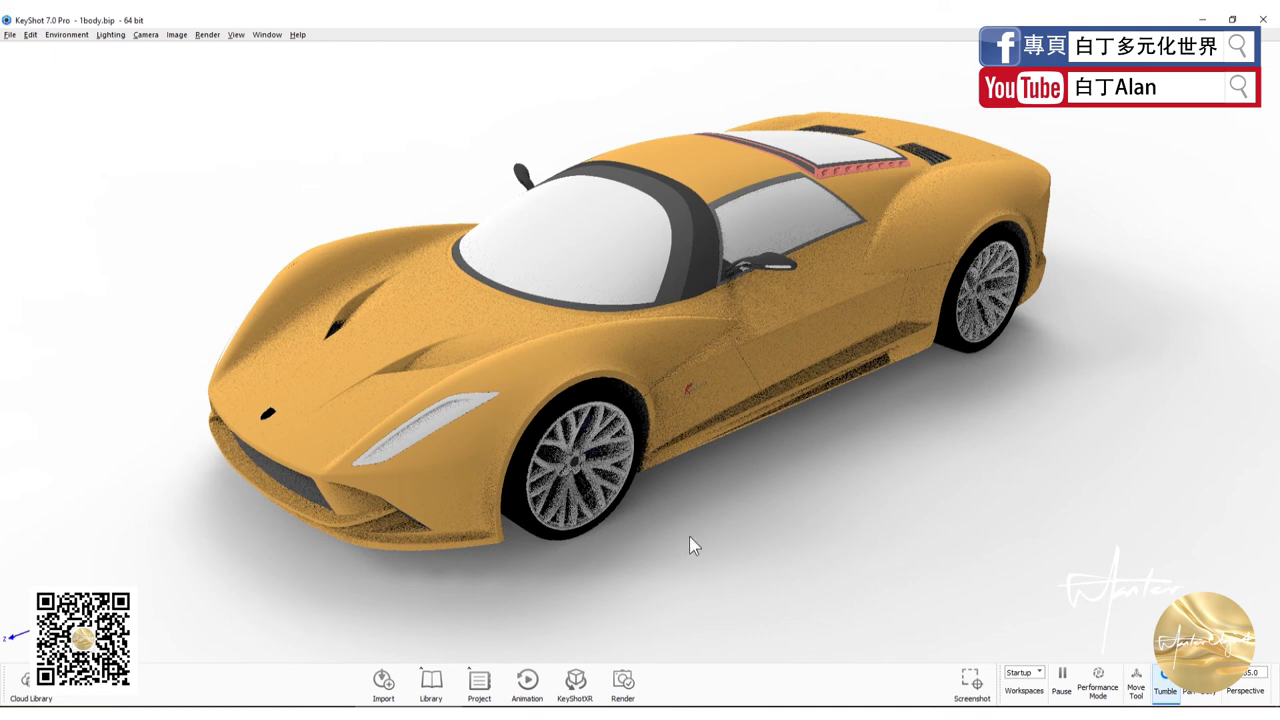
{"action": "left_click", "coordinate": [623, 681]}
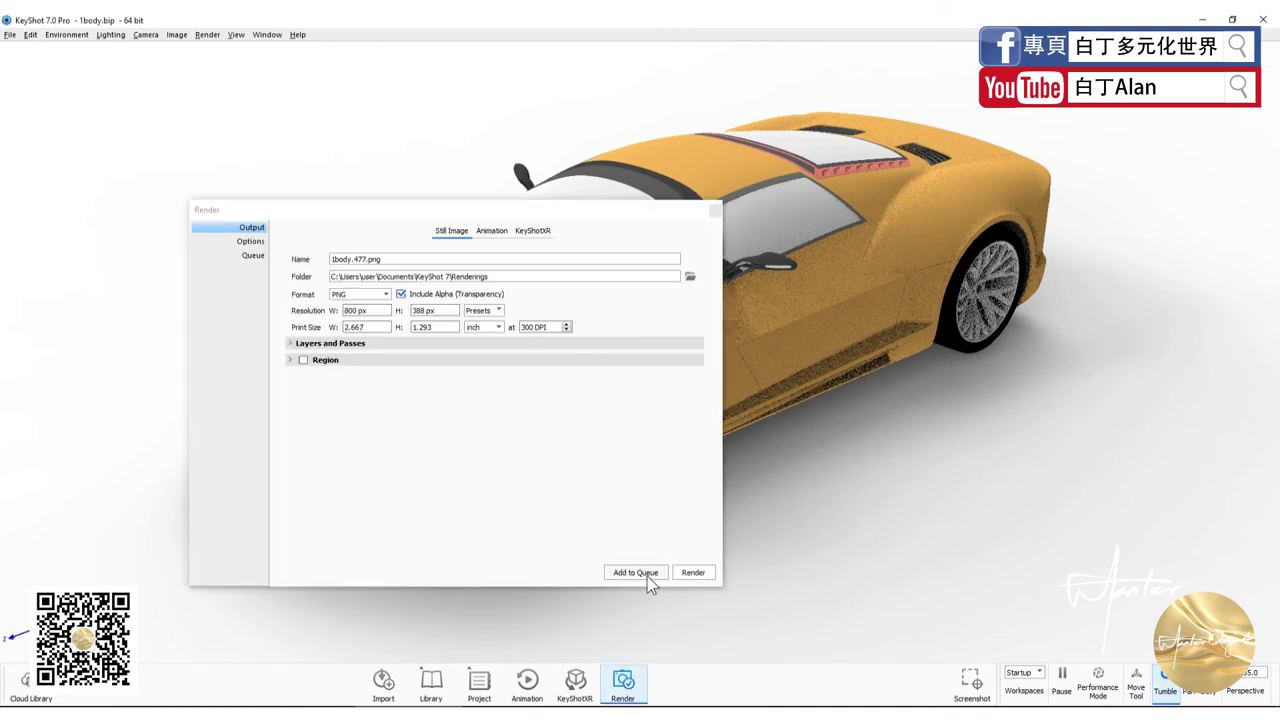
{"action": "left_click", "coordinate": [253, 255]}
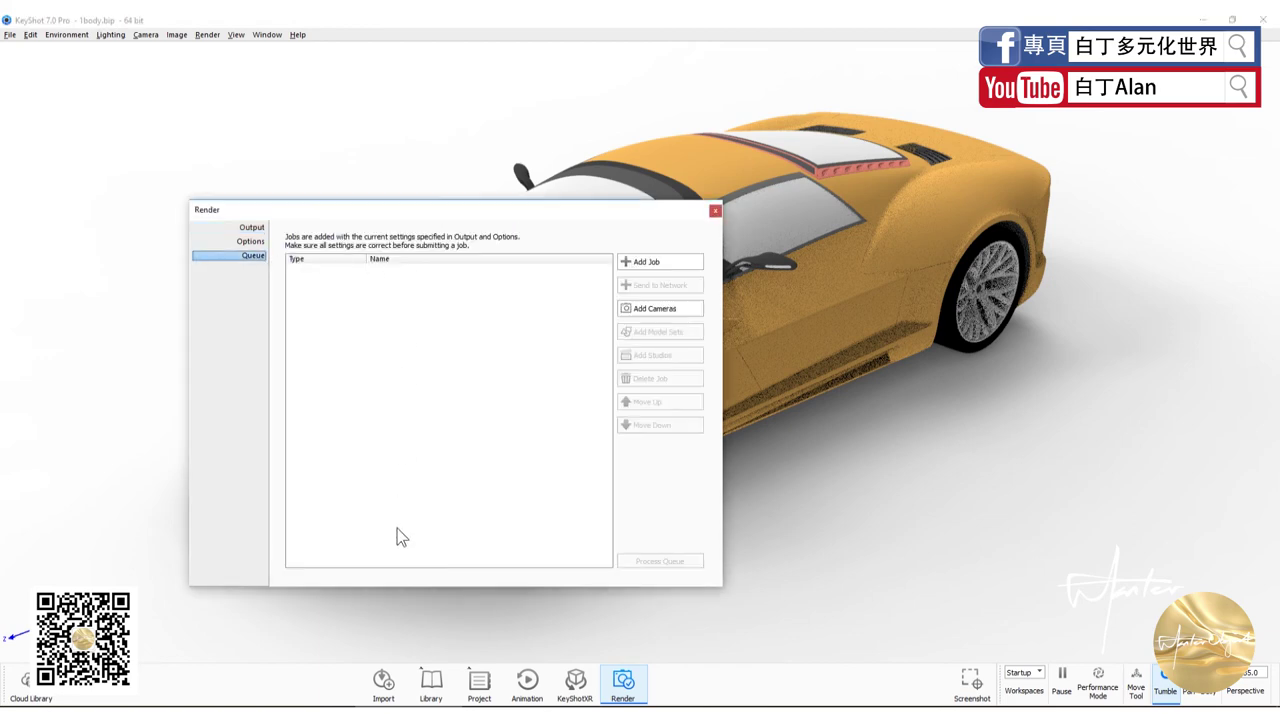
{"action": "left_click", "coordinate": [716, 211]}
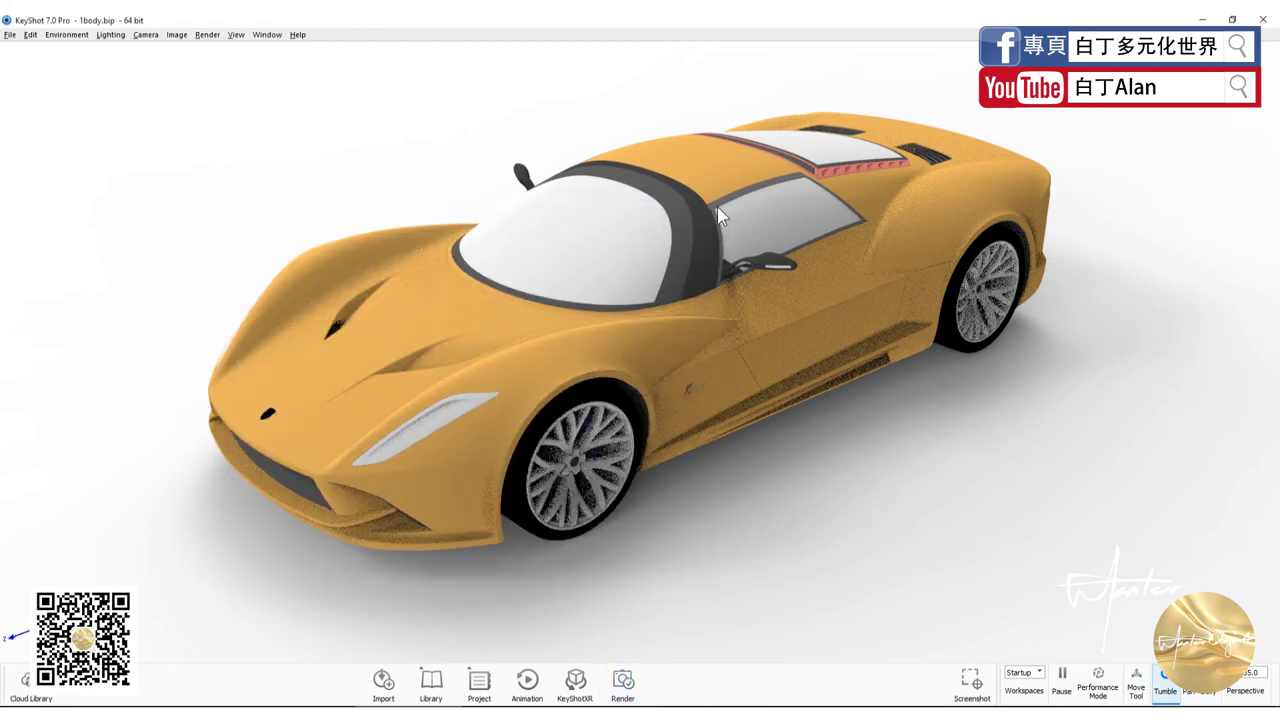